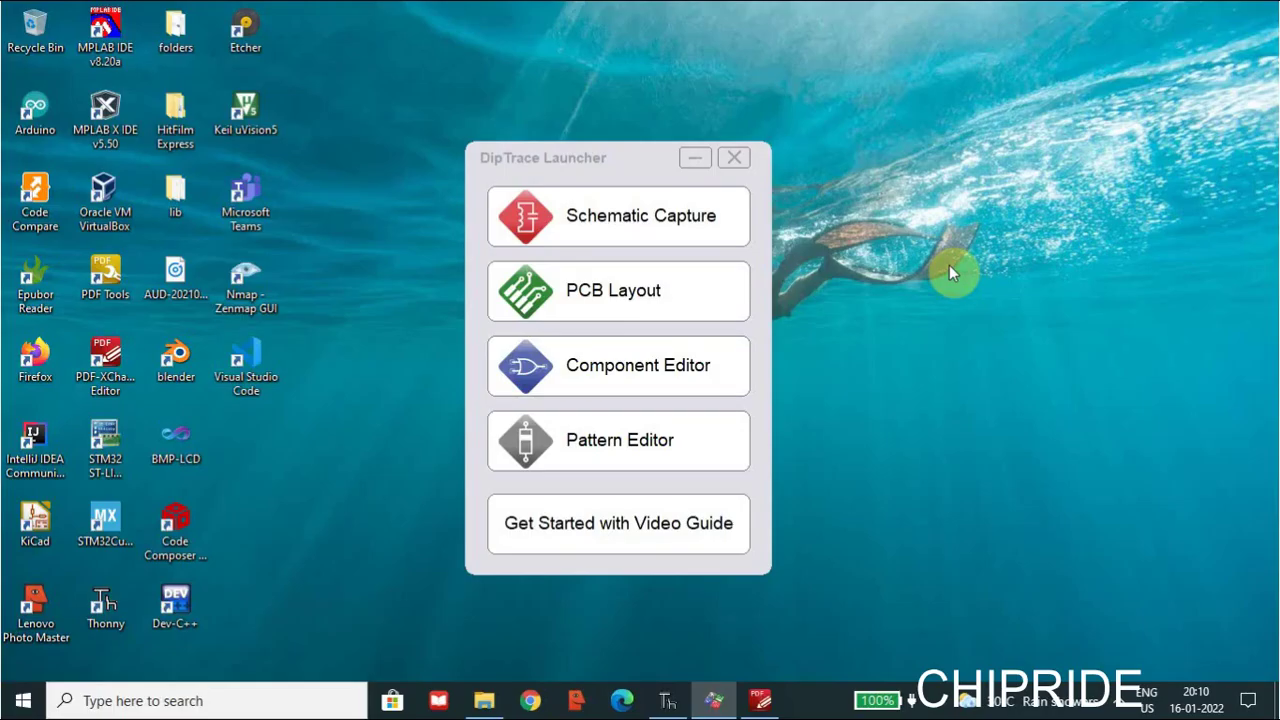
# Open Schematic Capture and switch the component library group to Components.
pyautogui.click(682, 212)
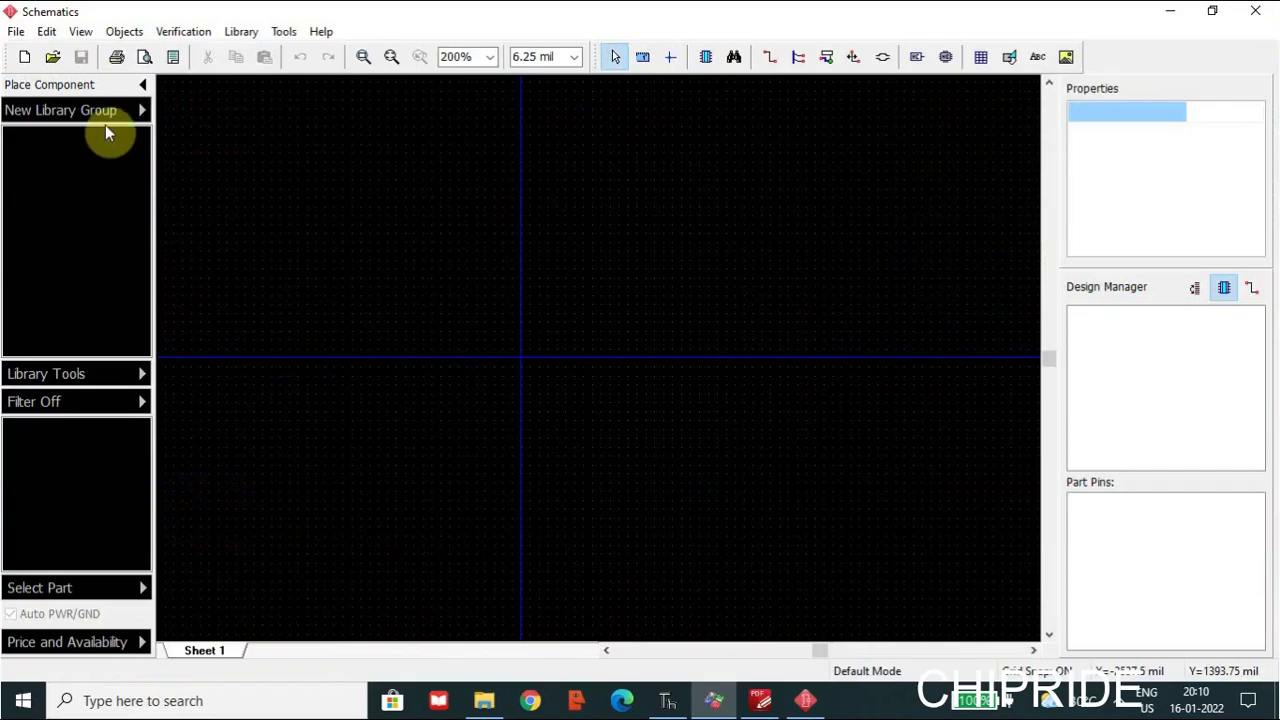
pyautogui.click(113, 111)
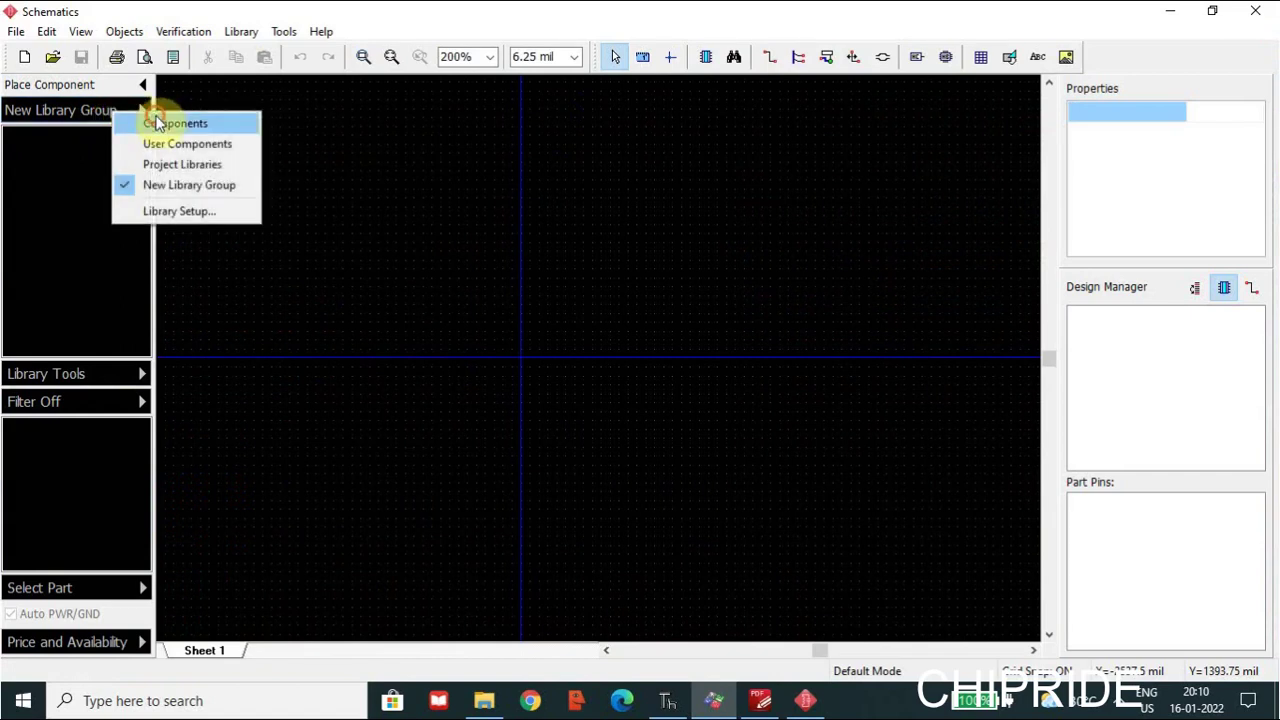
pyautogui.click(160, 123)
# Preview the symbols and patterns of resistor and capacitor parts in the Discrete SMD library.
pyautogui.click(62, 153)
pyautogui.click(30, 477)
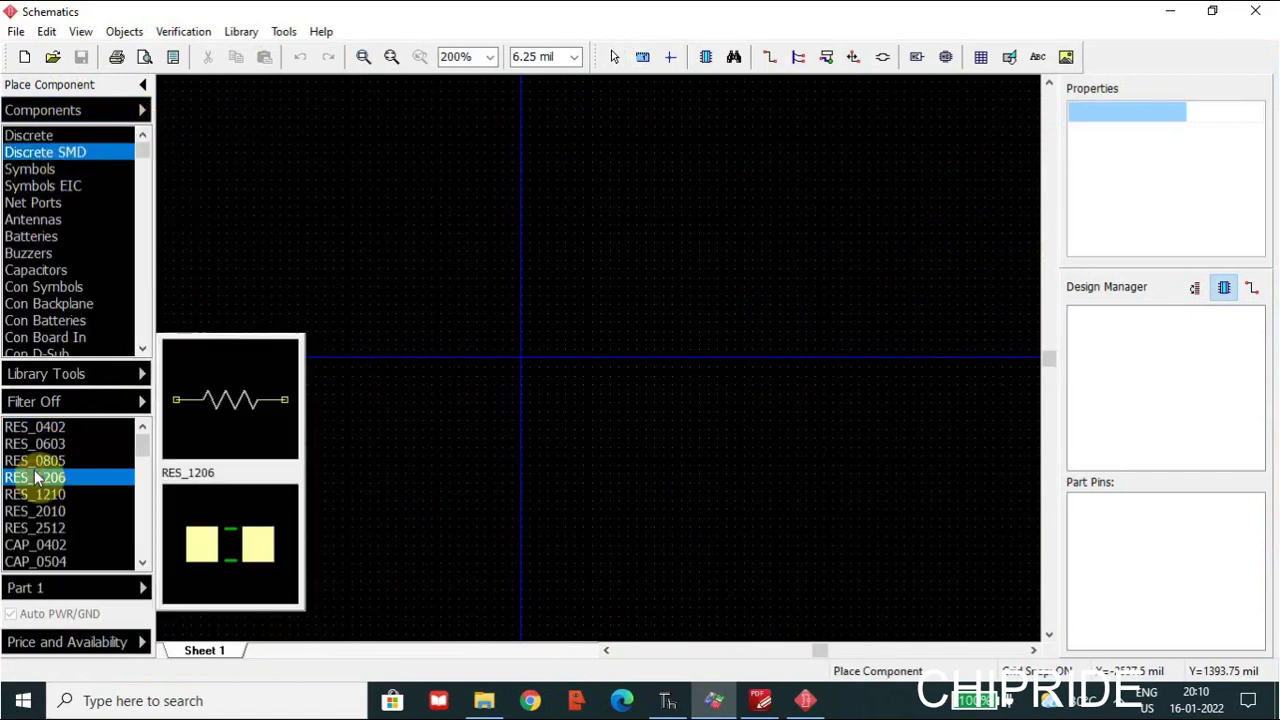
pyautogui.click(24, 511)
pyautogui.press('Down')
pyautogui.press('Down')
pyautogui.press('Down')
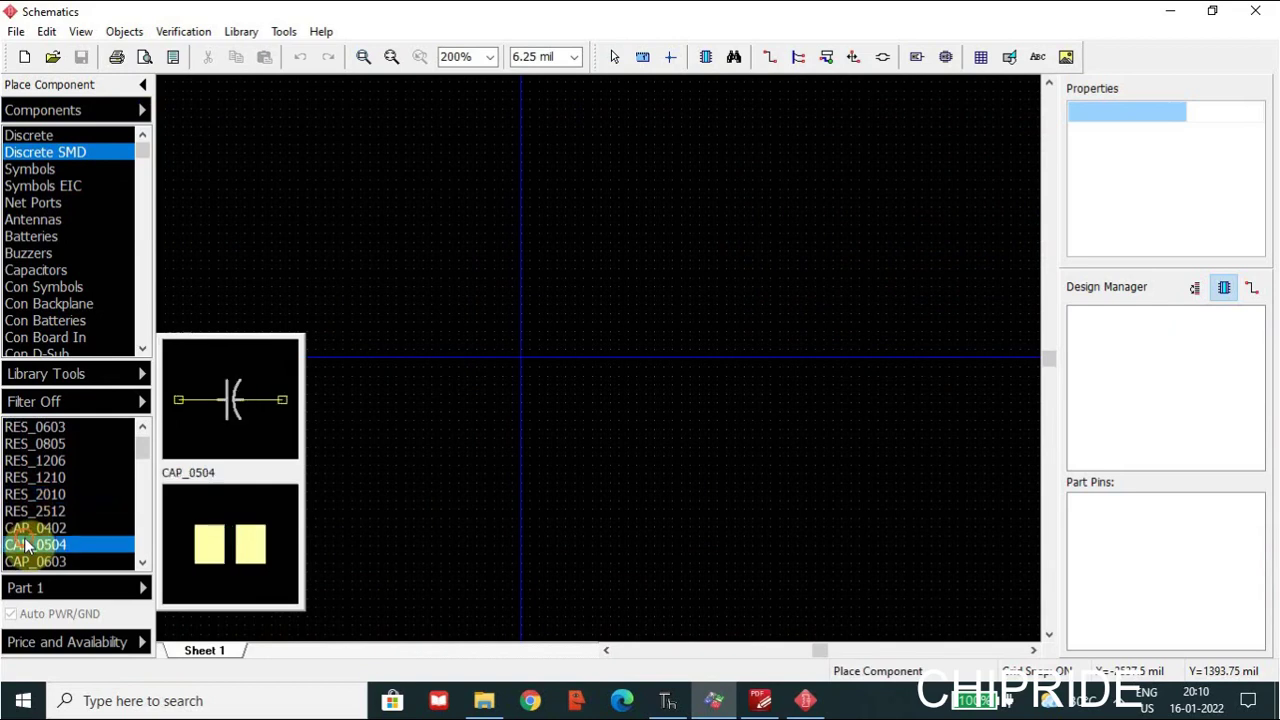
# Preview fixed resistor and thermistor symbols in the Symbols library, ending with RES_THERMIS_NTC.
pyautogui.click(47, 169)
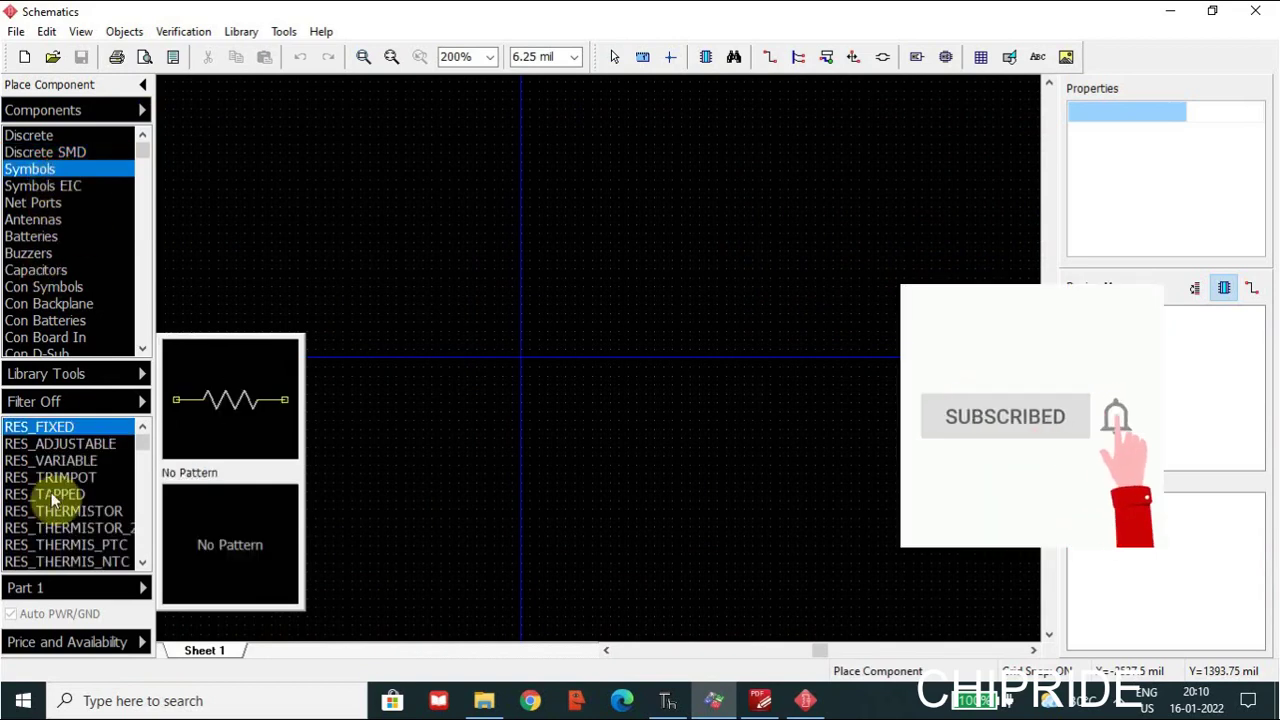
pyautogui.click(45, 527)
pyautogui.click(51, 427)
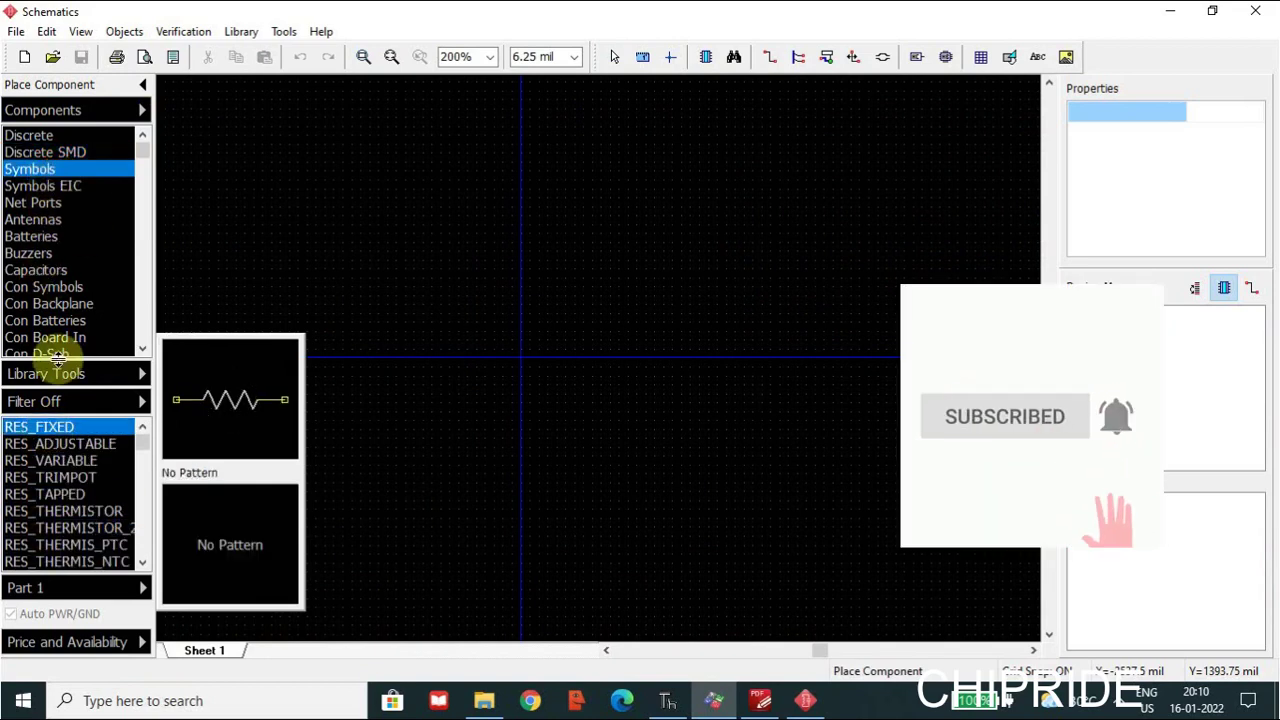
pyautogui.click(86, 511)
pyautogui.click(37, 561)
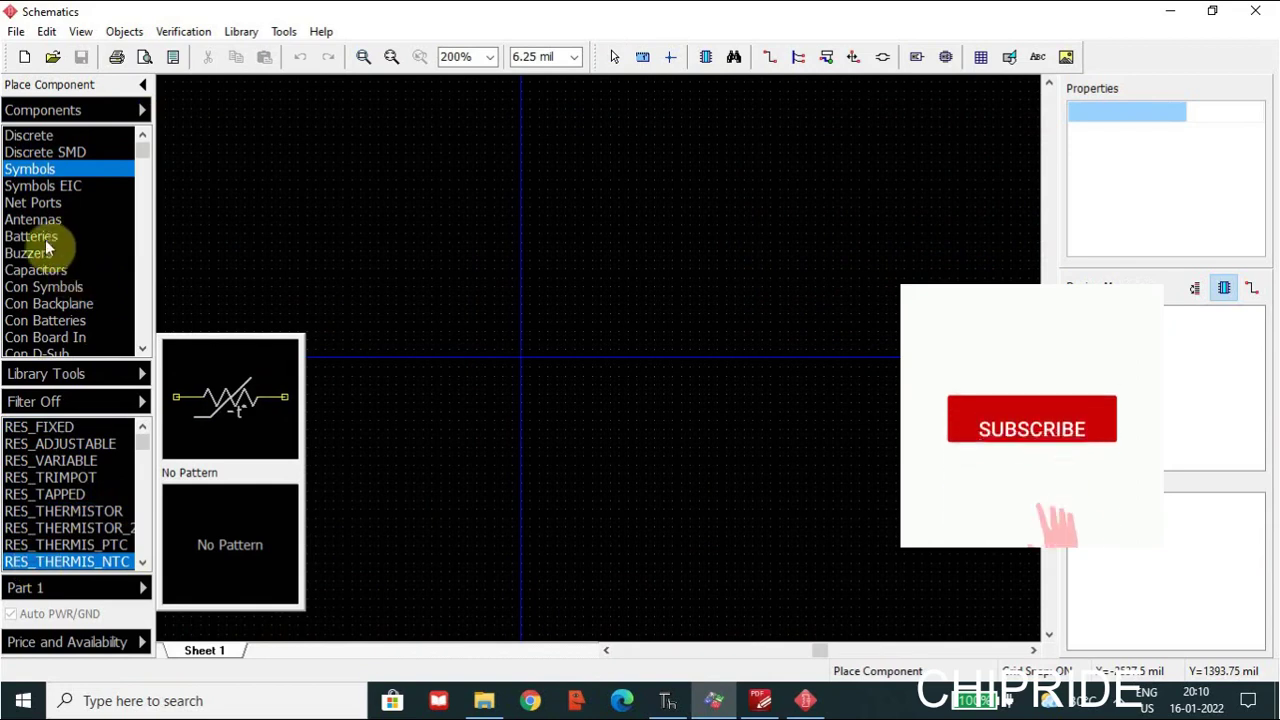
# Compare the patterns of capacitor parts in the Discrete SMD and Discrete libraries.
pyautogui.click(62, 152)
pyautogui.click(50, 511)
pyautogui.click(57, 563)
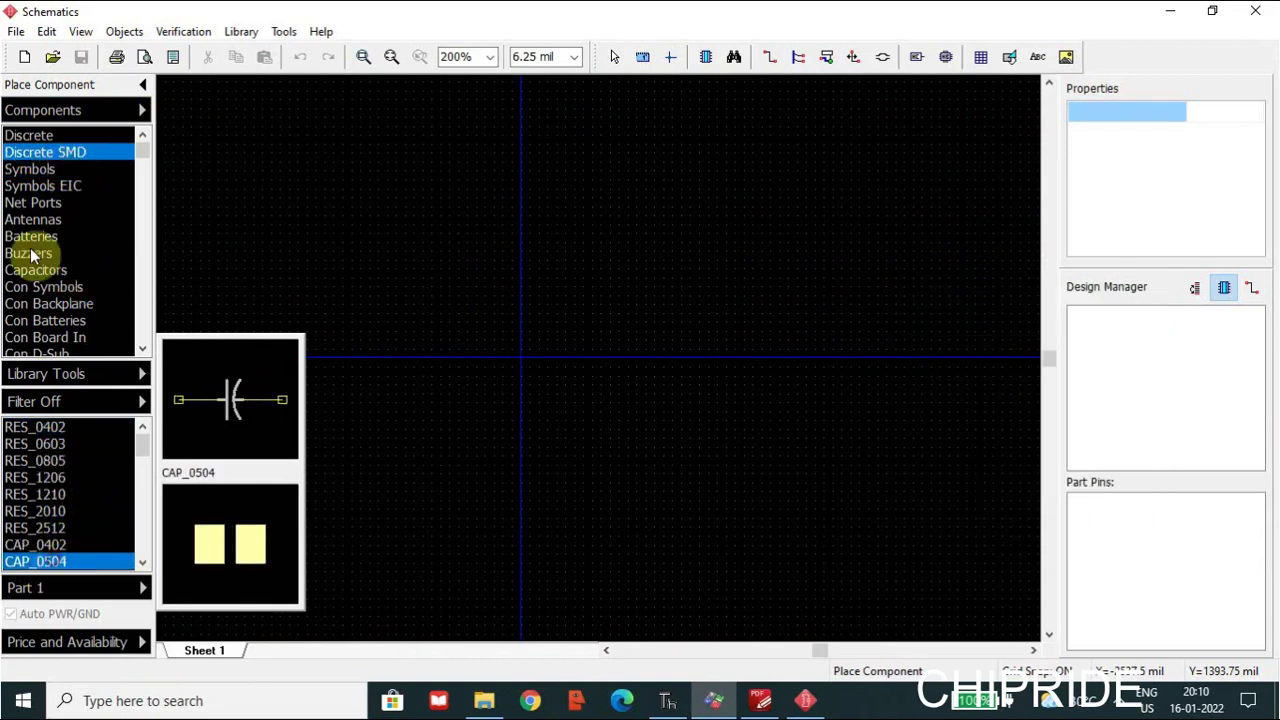
pyautogui.click(62, 135)
pyautogui.click(36, 479)
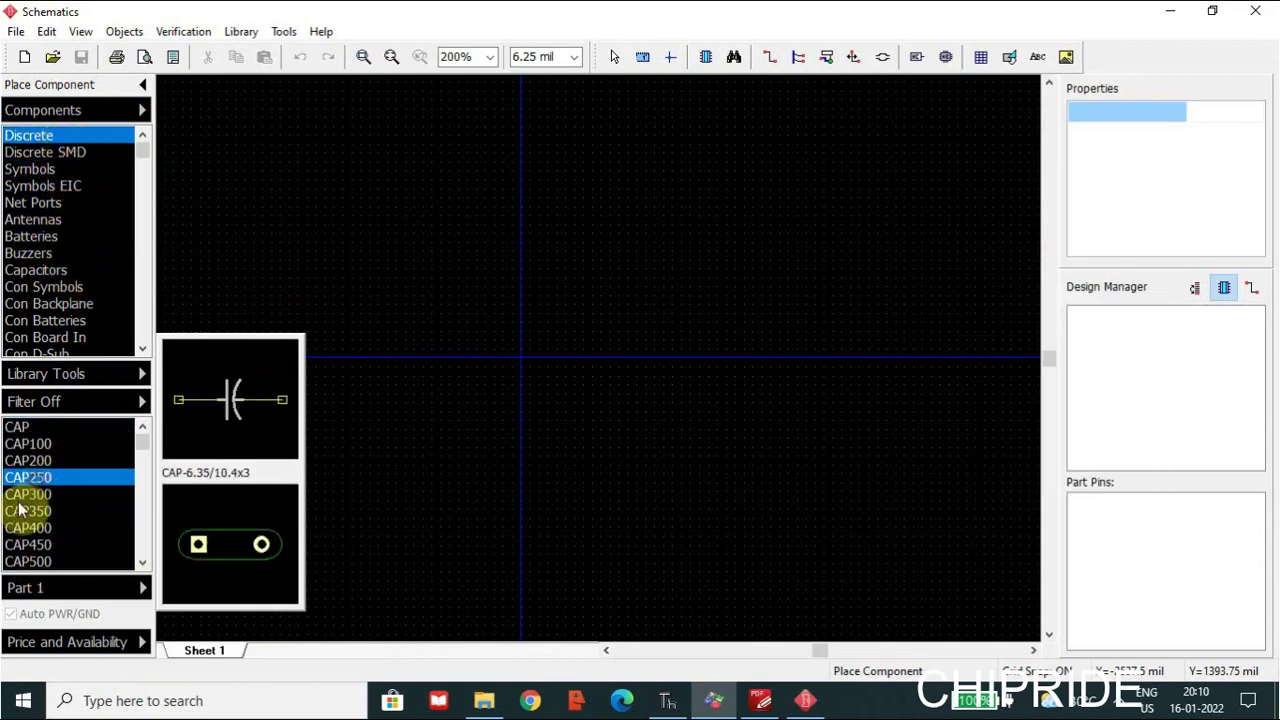
pyautogui.click(25, 511)
pyautogui.click(22, 545)
pyautogui.scroll(-1, 52, 505)
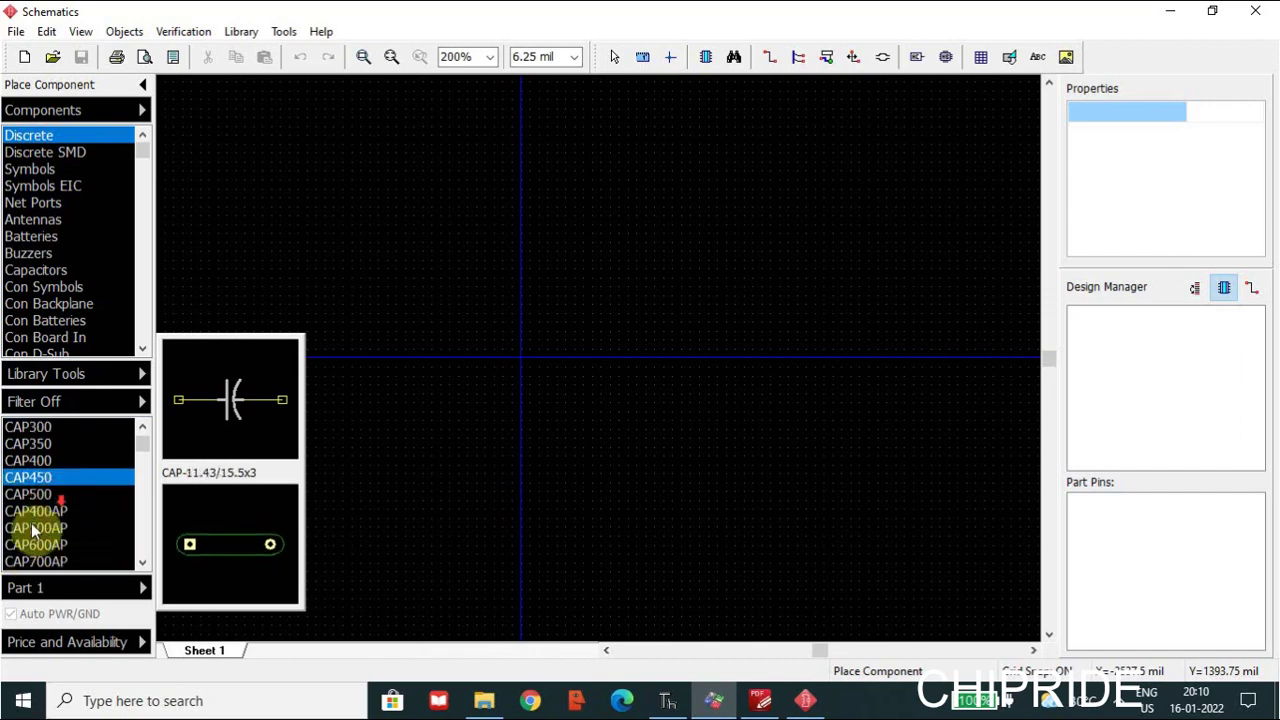
pyautogui.click(34, 525)
# Browse the connector libraries, previewing parts in Con Symbols and Con Edge Cards and opening Con Flat Flexible.
pyautogui.click(51, 287)
pyautogui.click(55, 512)
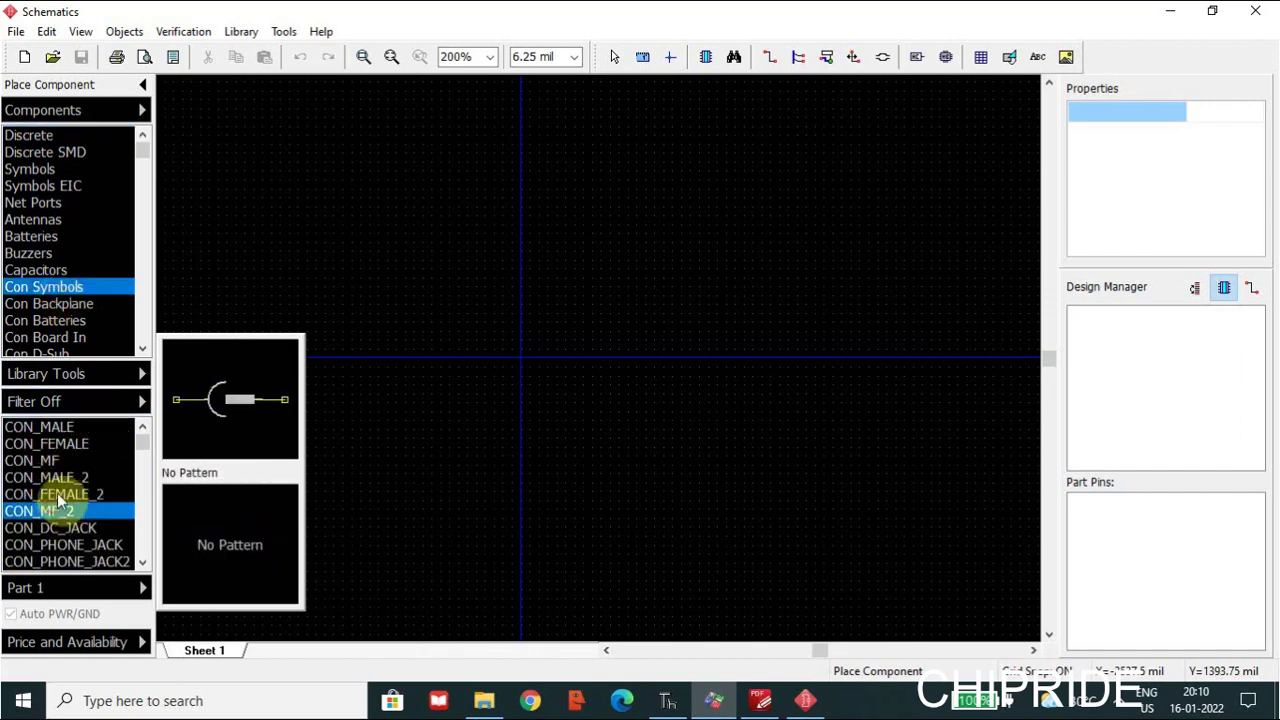
pyautogui.scroll(-2, 50, 340)
pyautogui.click(49, 337)
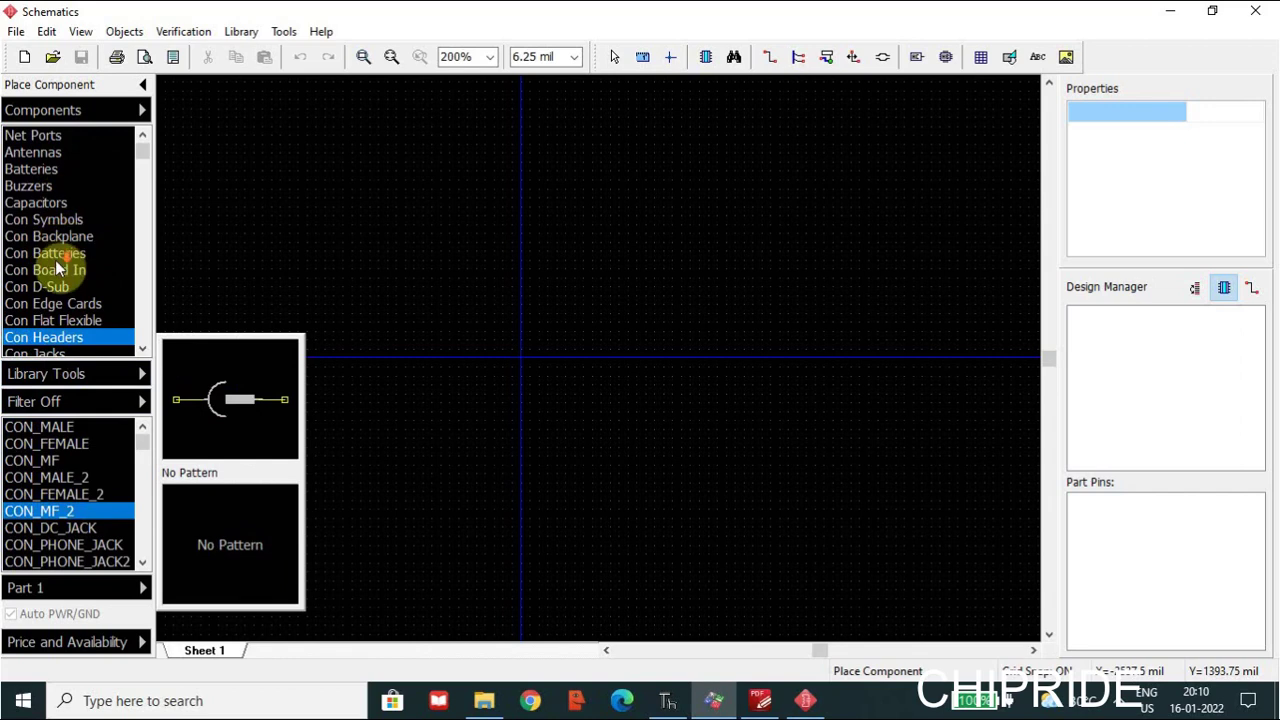
pyautogui.click(60, 270)
pyautogui.scroll(-1, 60, 271)
pyautogui.click(60, 286)
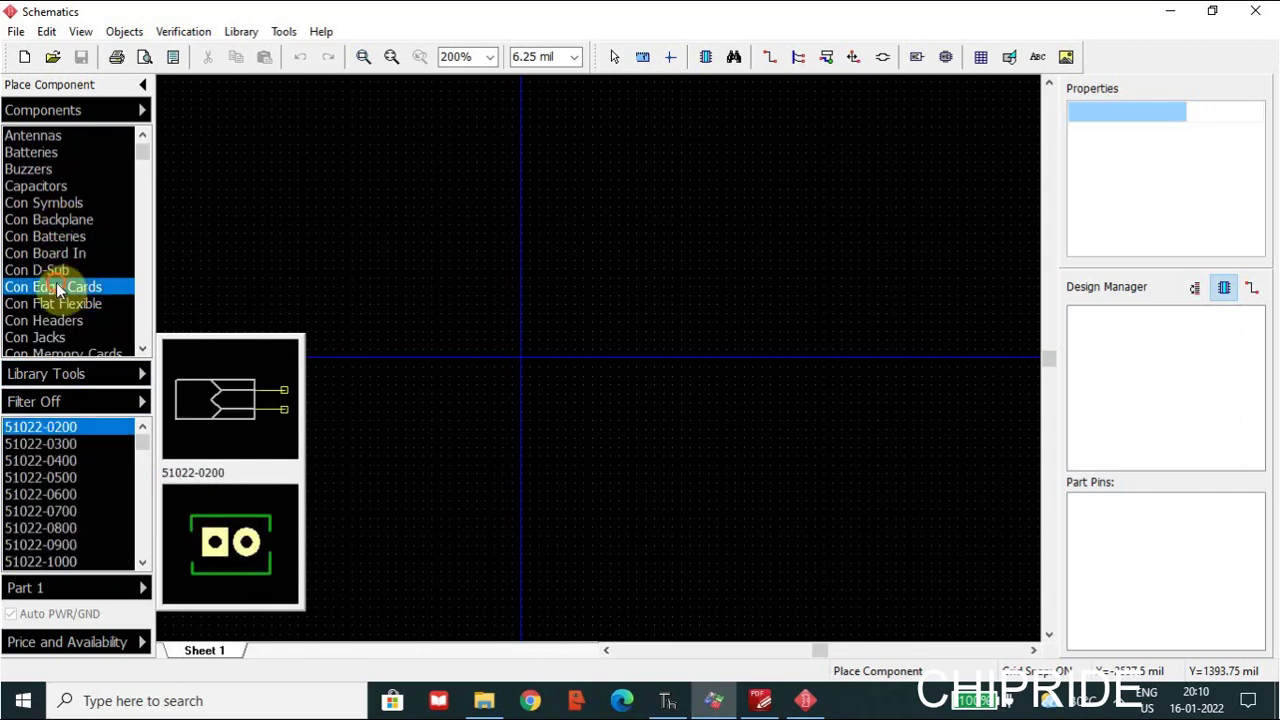
pyautogui.click(52, 494)
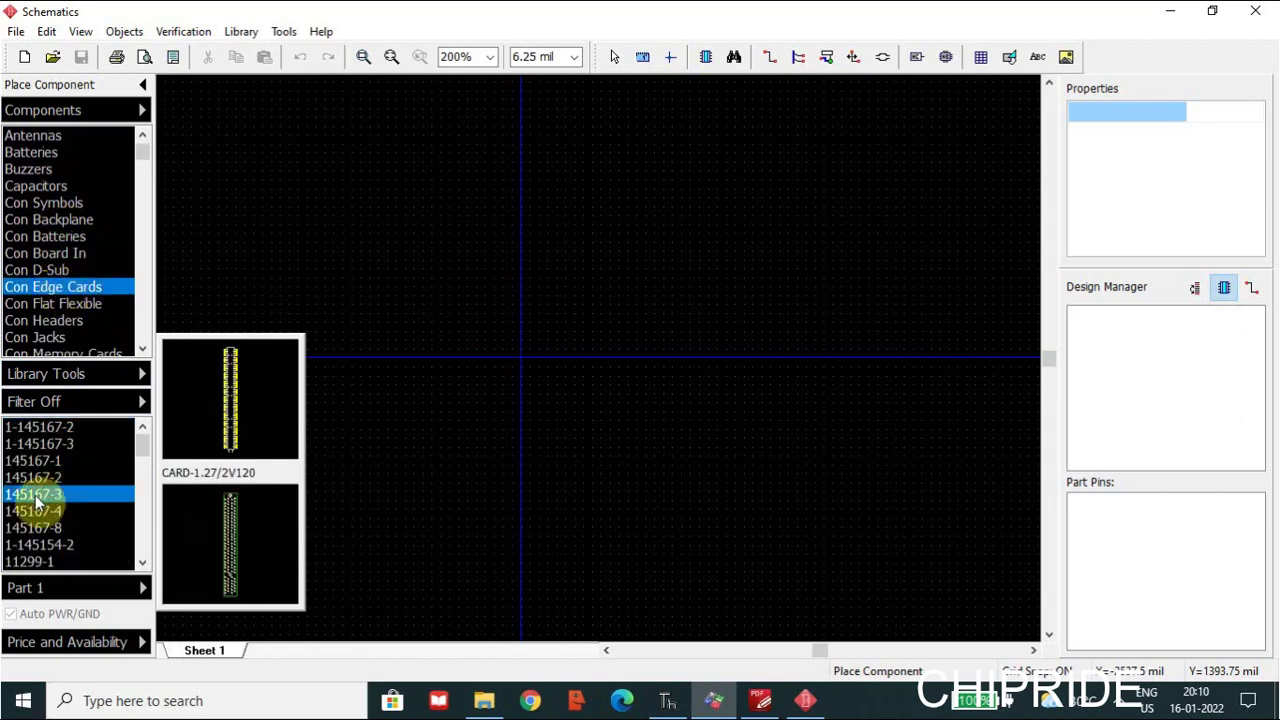
pyautogui.click(46, 544)
pyautogui.click(66, 305)
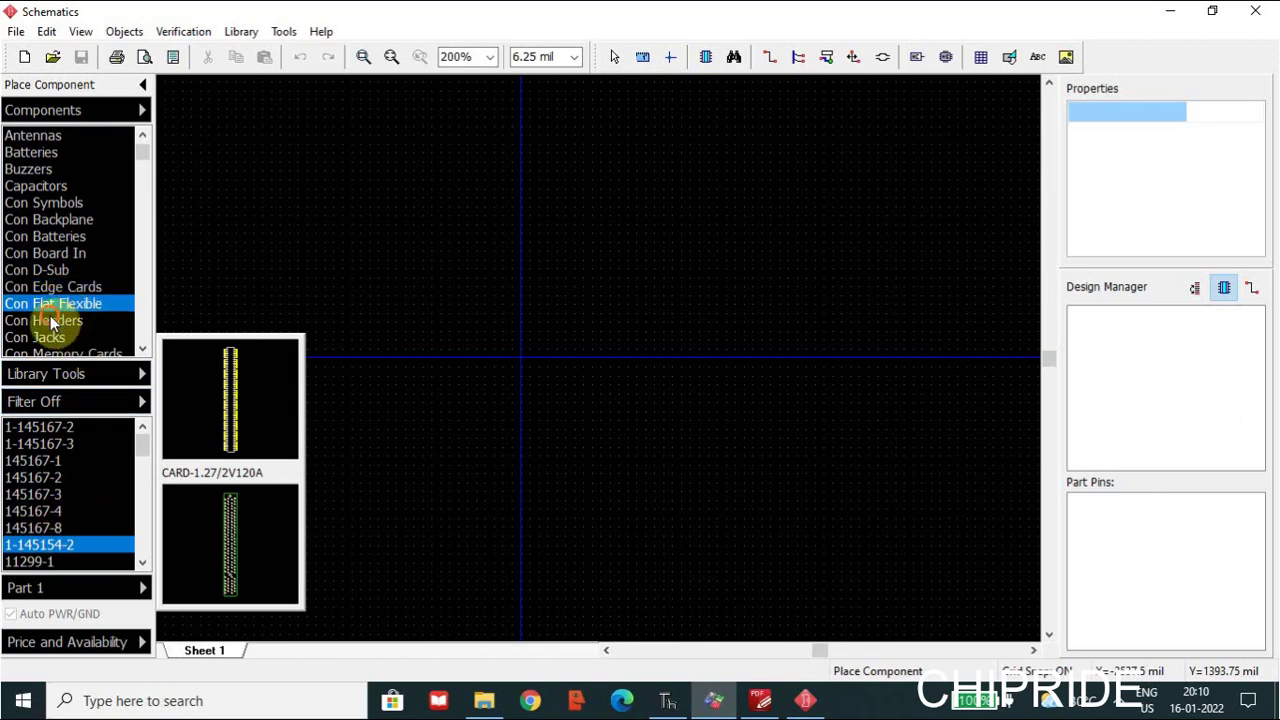
# Examine the symbol and pattern of header 644456-6 in the Con Headers library without placing it.
pyautogui.click(52, 317)
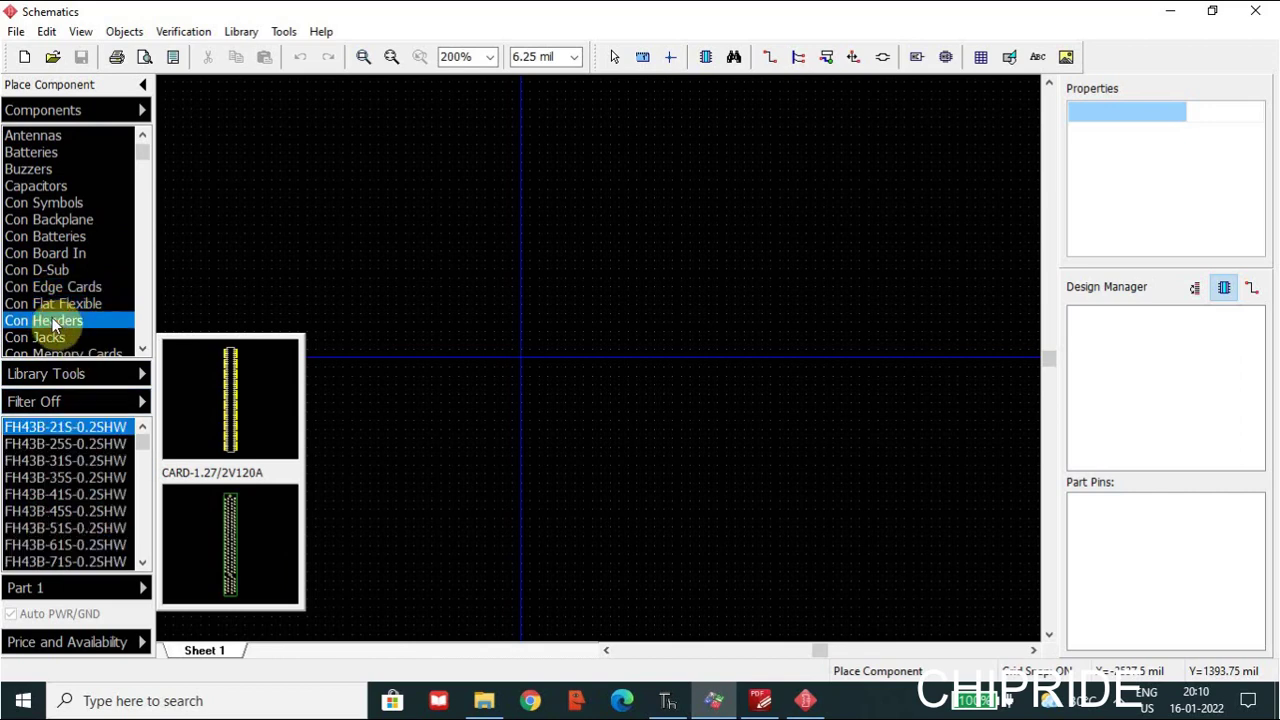
pyautogui.click(66, 498)
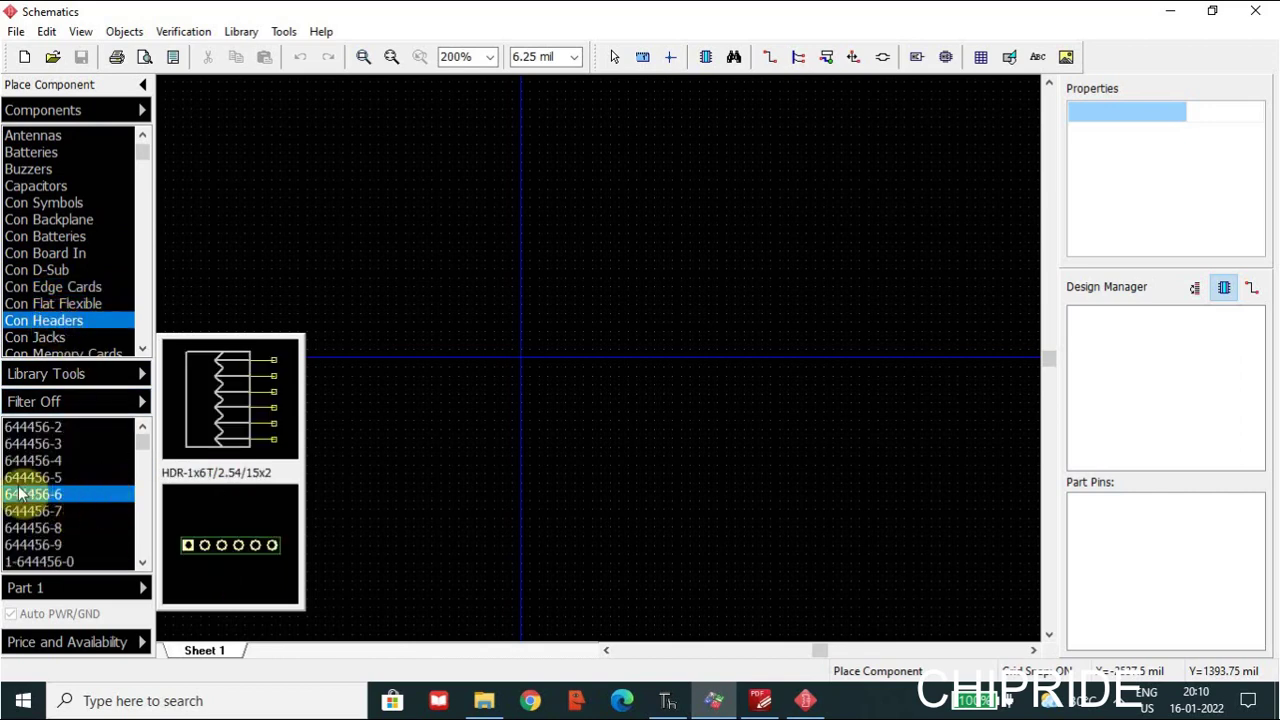
pyautogui.moveTo(234, 337); pyautogui.dragTo(228, 385)
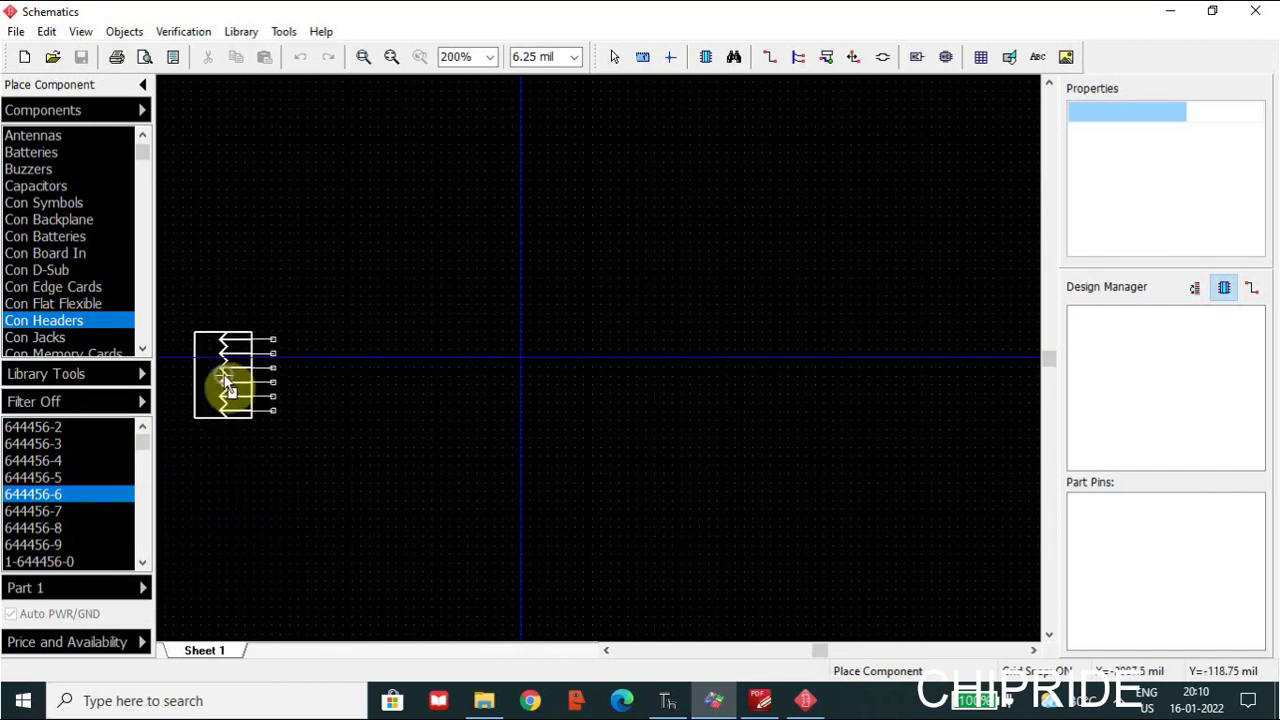
pyautogui.press('Escape')
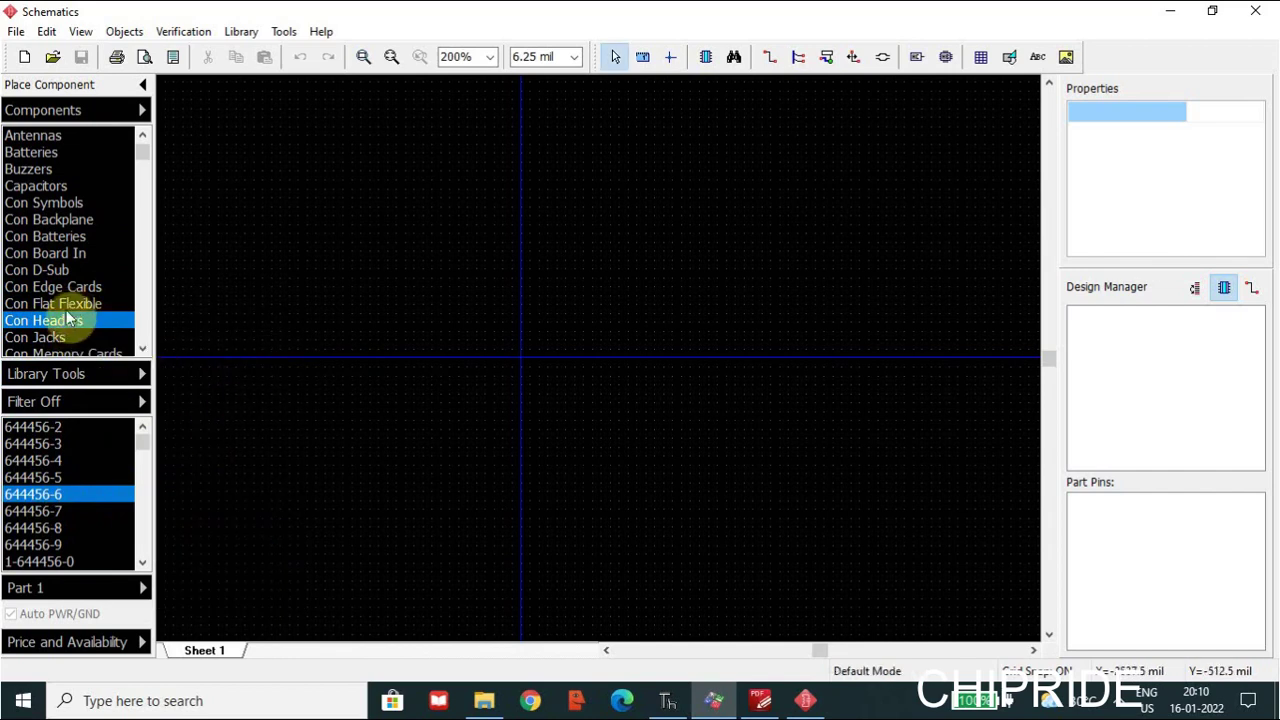
pyautogui.click(32, 496)
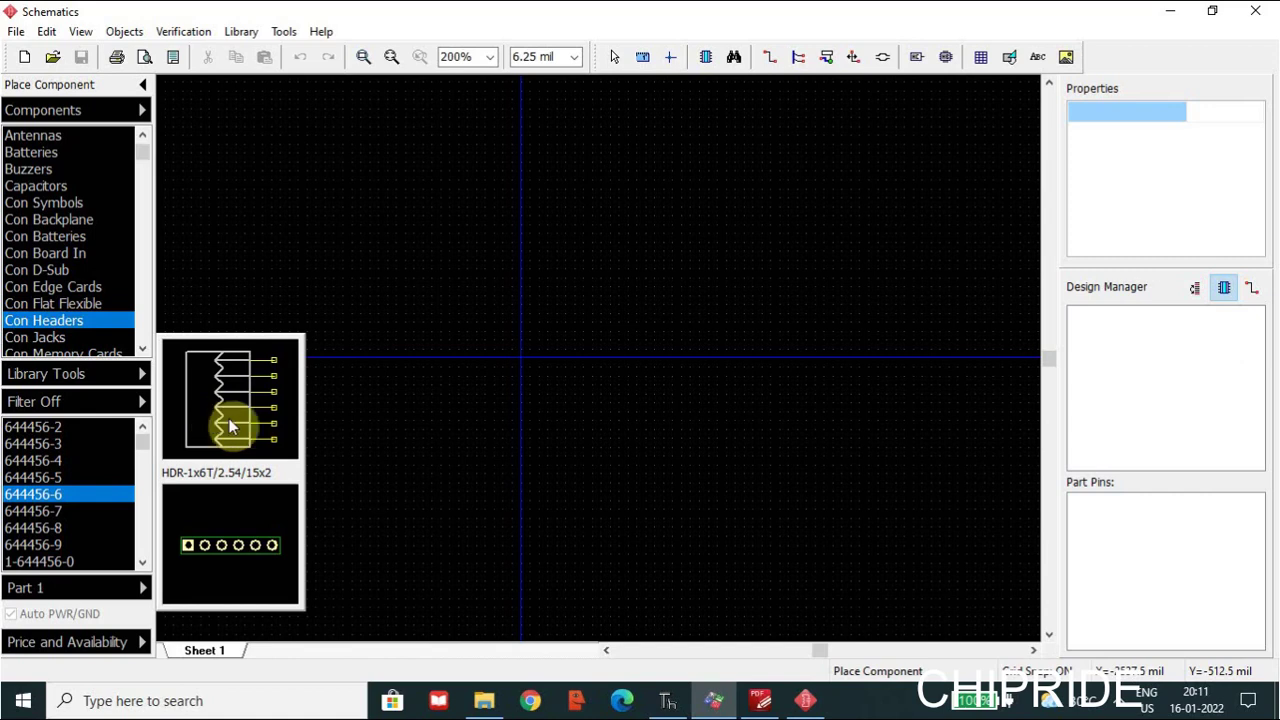
pyautogui.press('Escape')
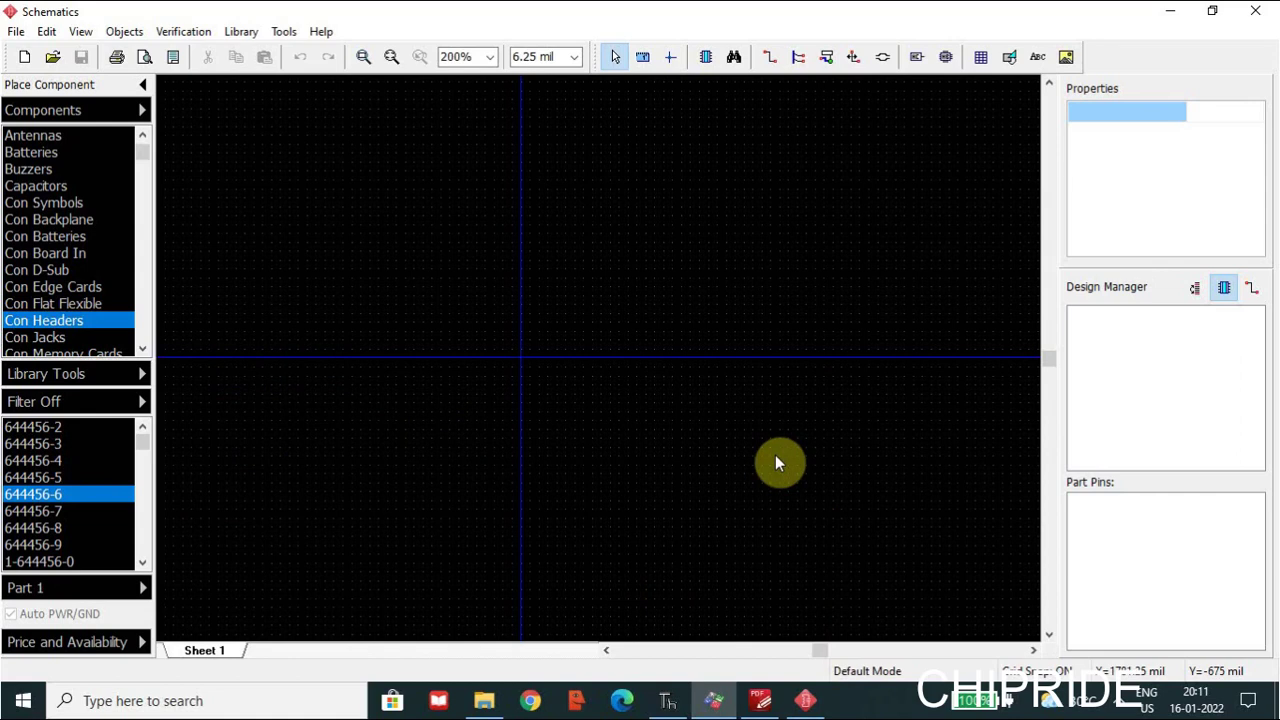
# Switch to the TM4C123GH6PM datasheet in PDF-XChange Editor and examine the PM (S-PQFP-G64) package's mechanical drawing.
pyautogui.click(768, 701)
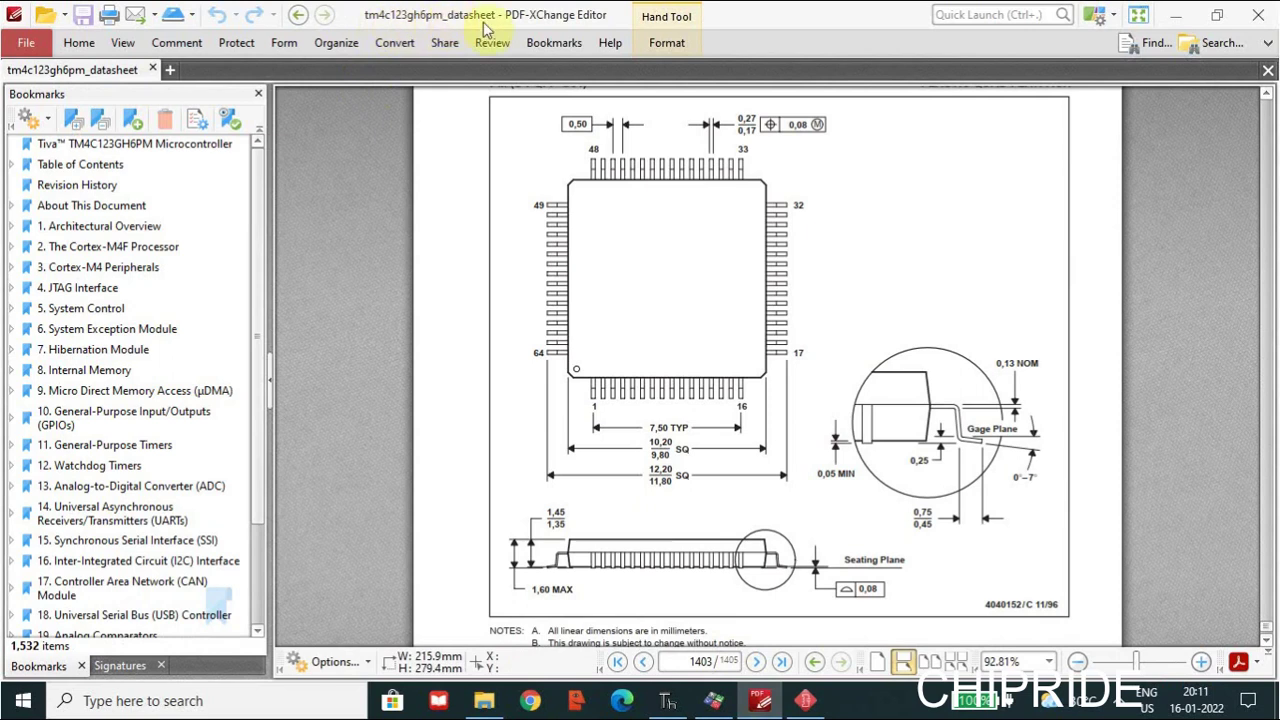
pyautogui.scroll(4, 730, 300)
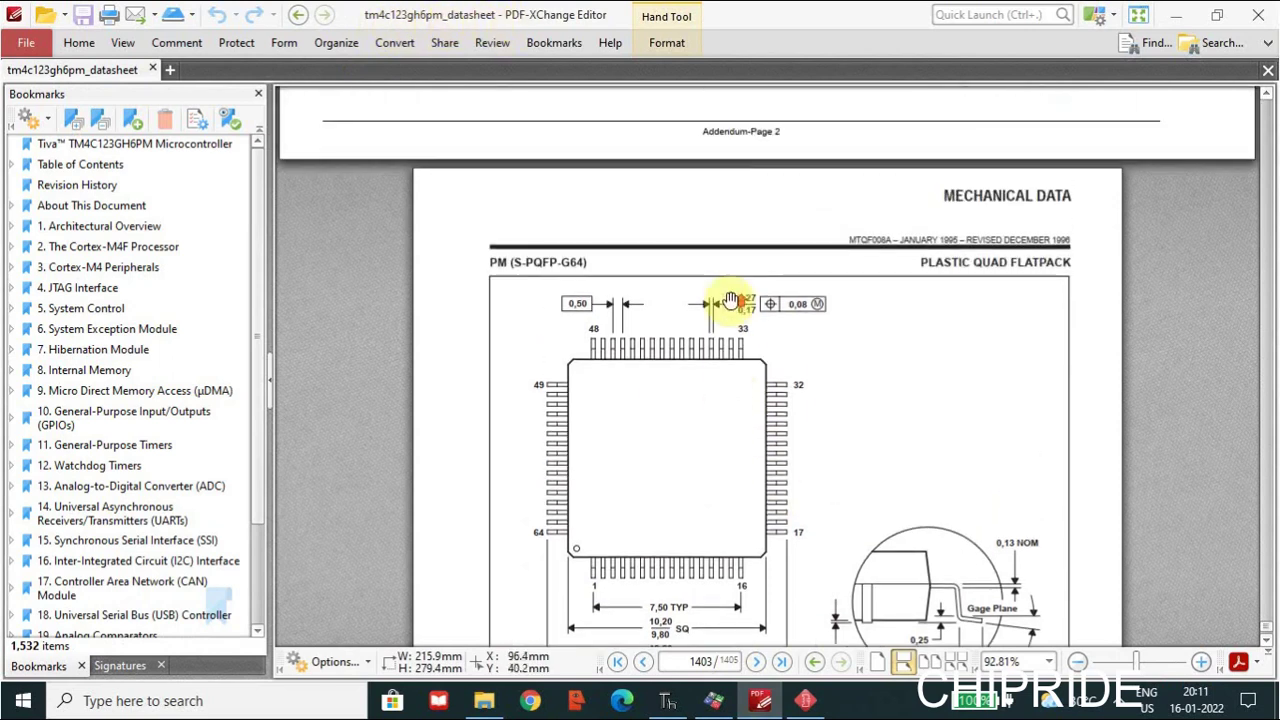
pyautogui.scroll(10, 798, 326)
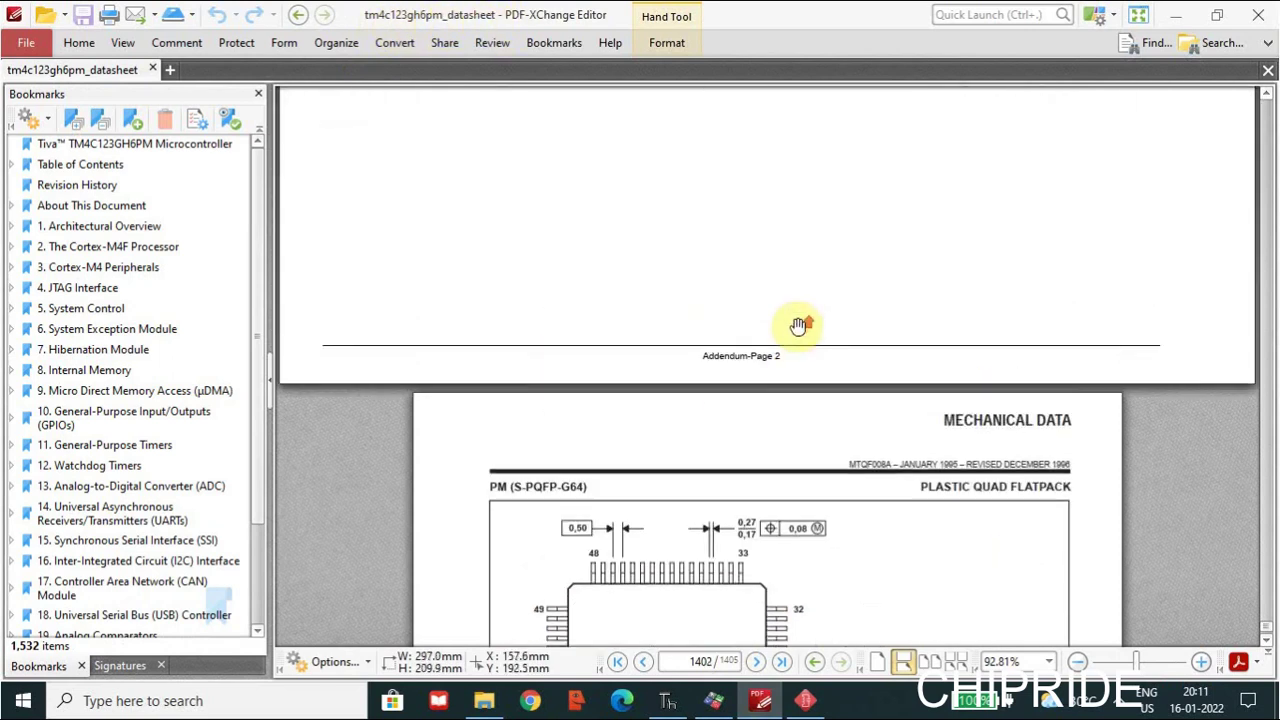
pyautogui.scroll(-10, 799, 326)
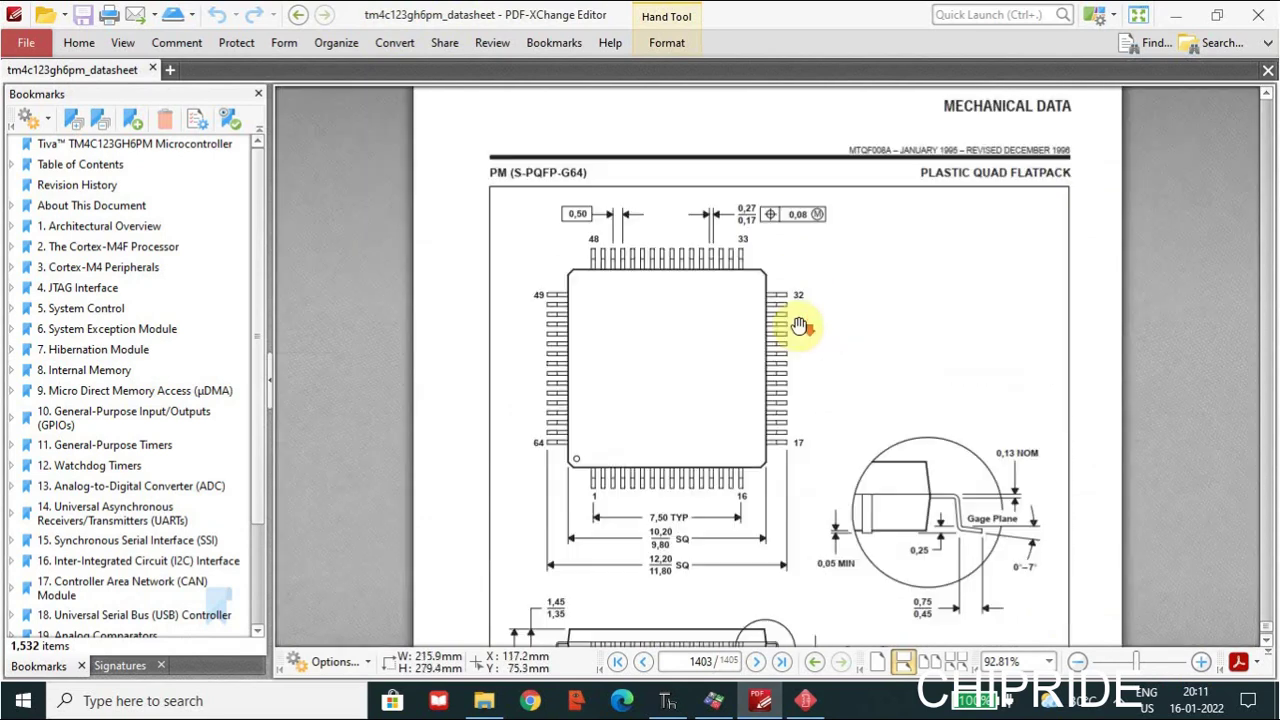
pyautogui.scroll(-4, 794, 318)
pyautogui.scroll(2, 790, 303)
pyautogui.scroll(2, 786, 301)
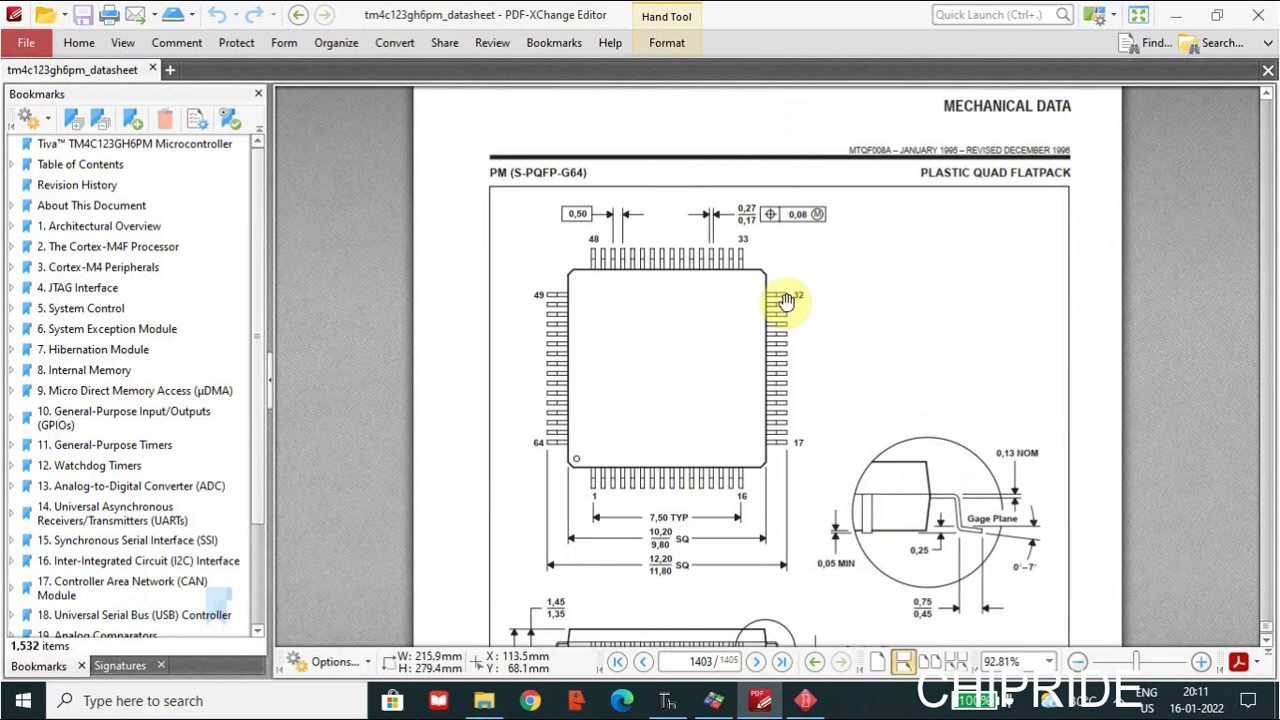
pyautogui.scroll(-1, 787, 300)
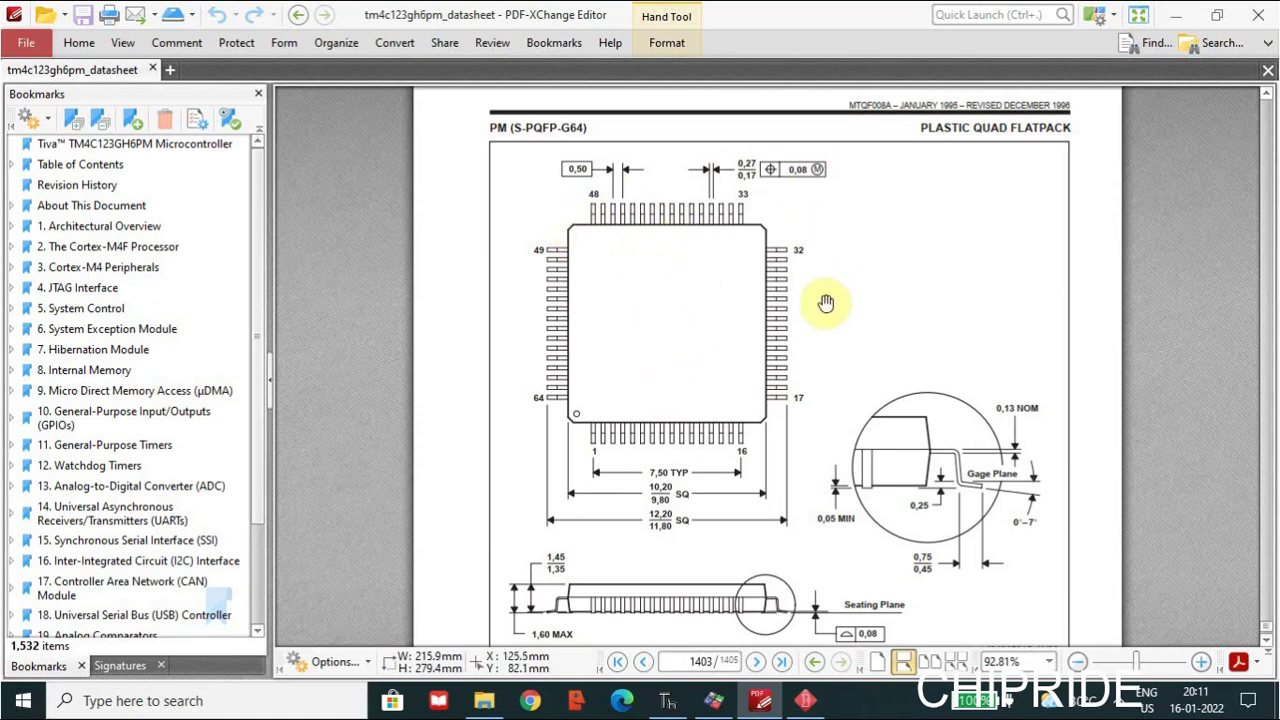
pyautogui.scroll(-1, 816, 301)
pyautogui.scroll(-1, 838, 386)
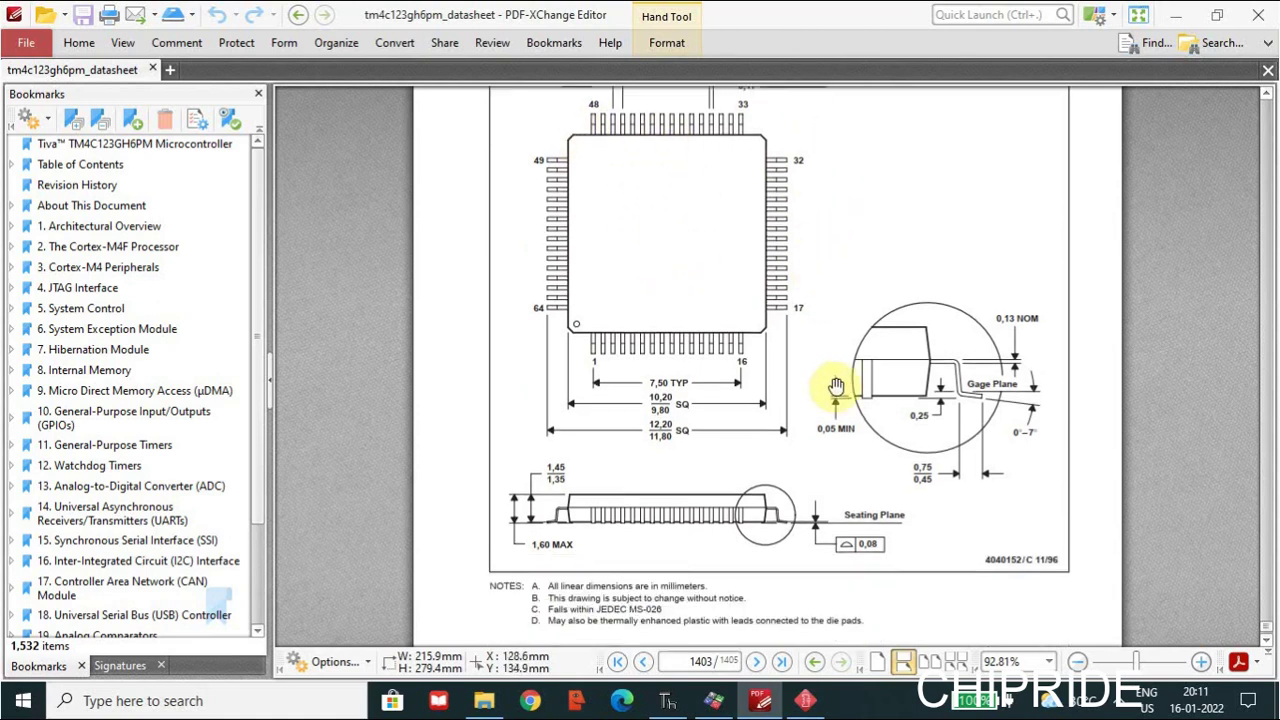
pyautogui.scroll(1, 836, 386)
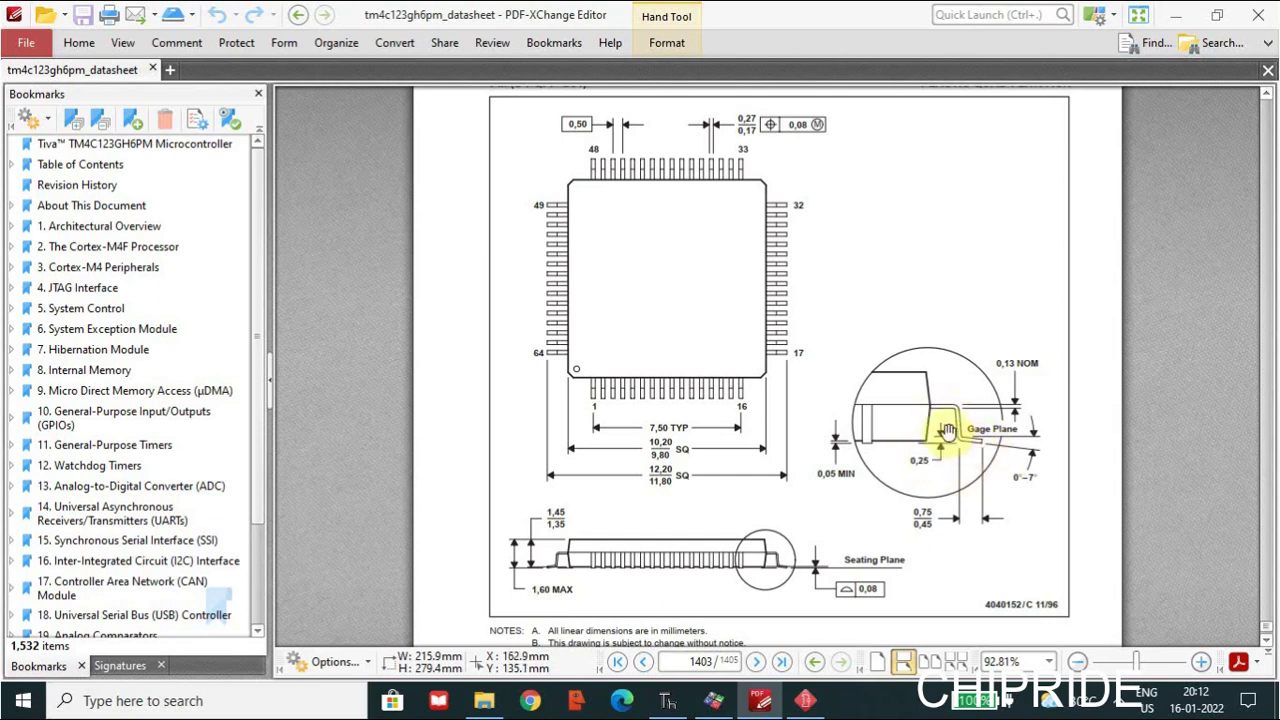
# Examine the datasheet's land pattern data for the PM package and the notes under its mechanical drawing.
pyautogui.scroll(-10, 886, 457)
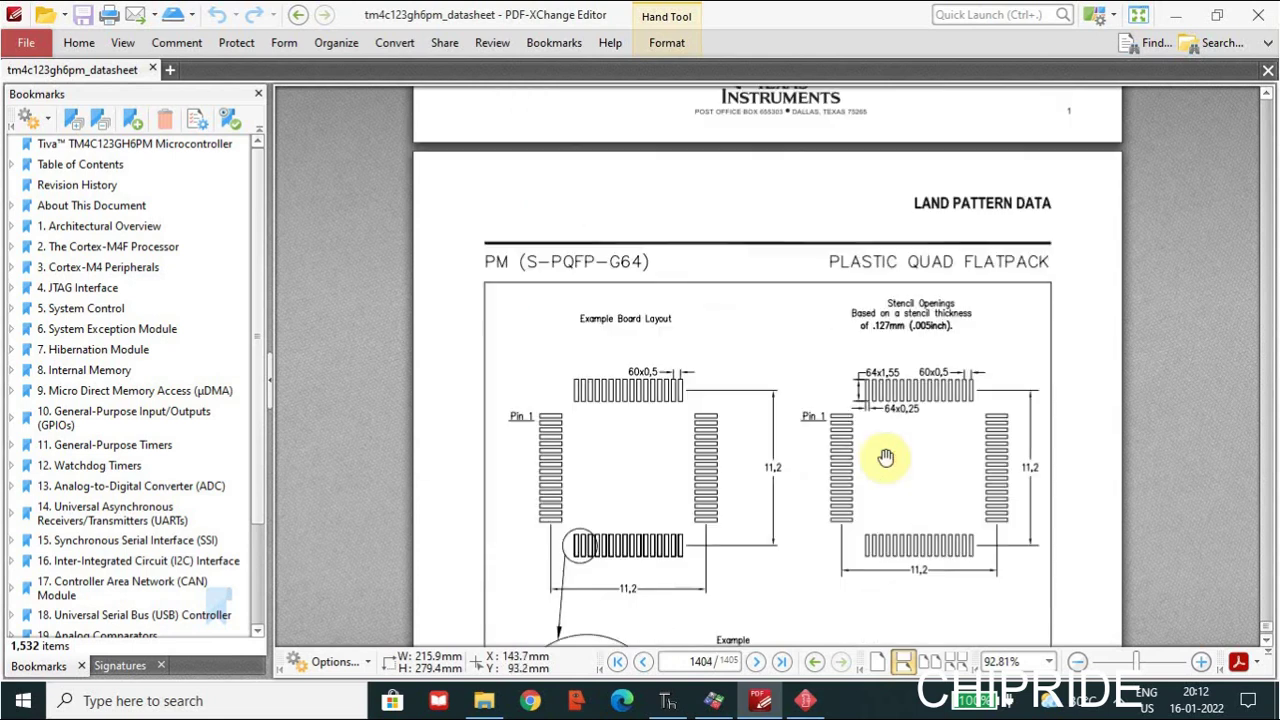
pyautogui.scroll(3, 886, 457)
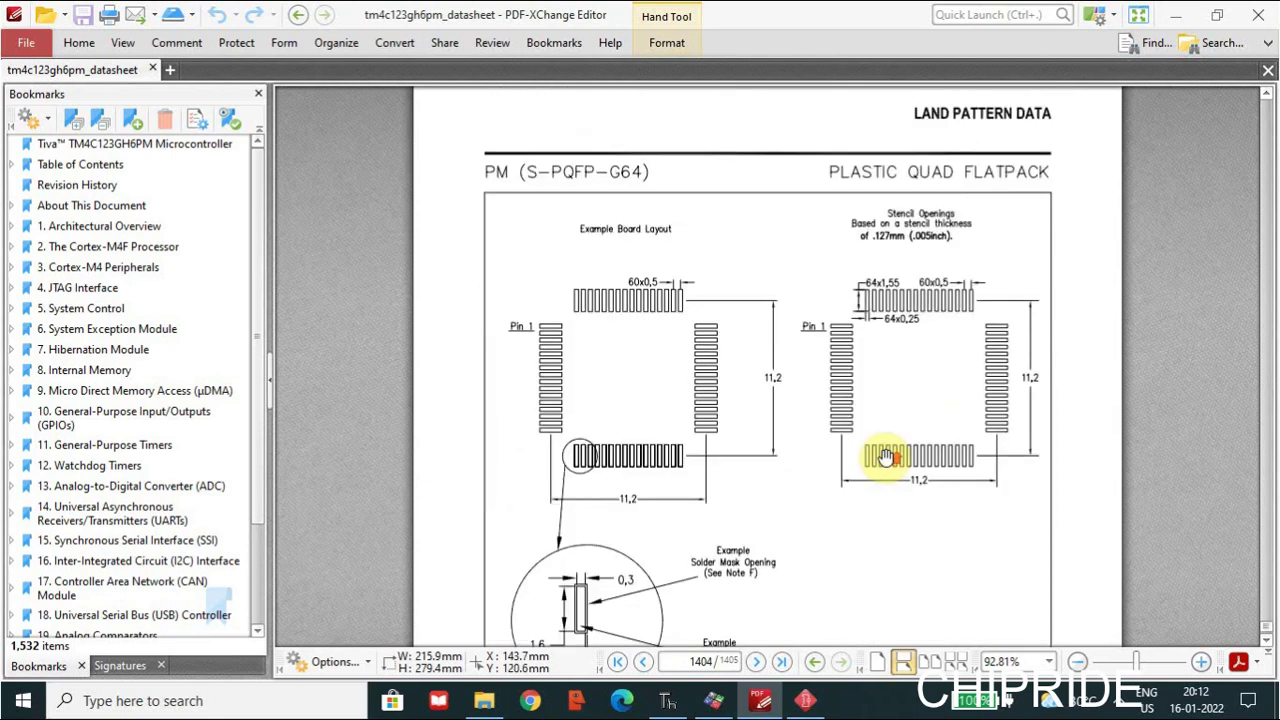
pyautogui.scroll(-2, 886, 457)
pyautogui.scroll(-10, 886, 457)
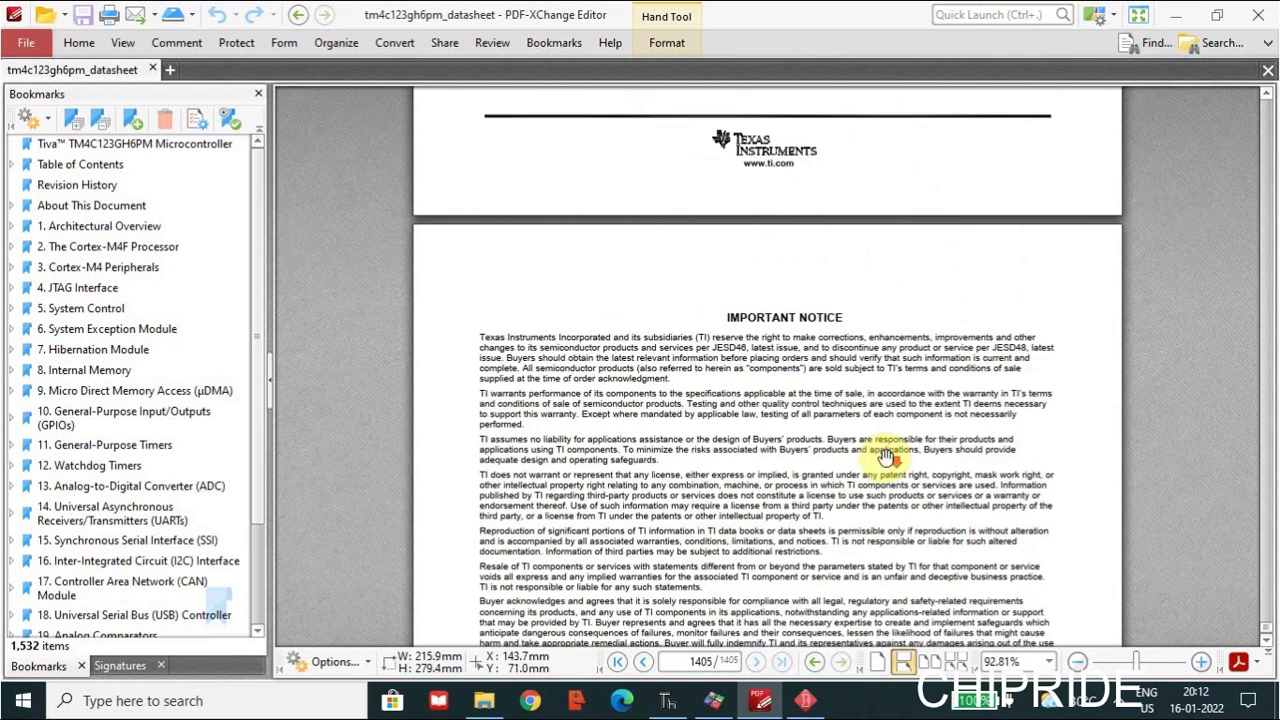
pyautogui.scroll(10, 886, 457)
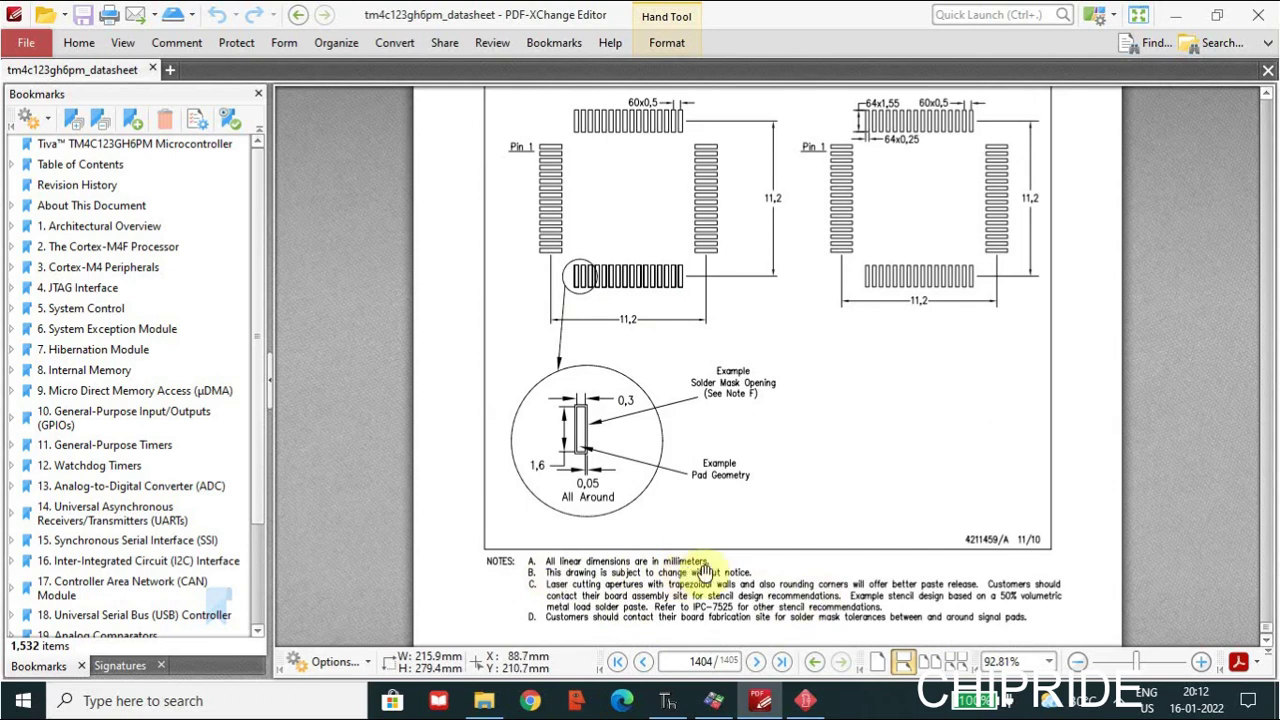
pyautogui.scroll(10, 705, 570)
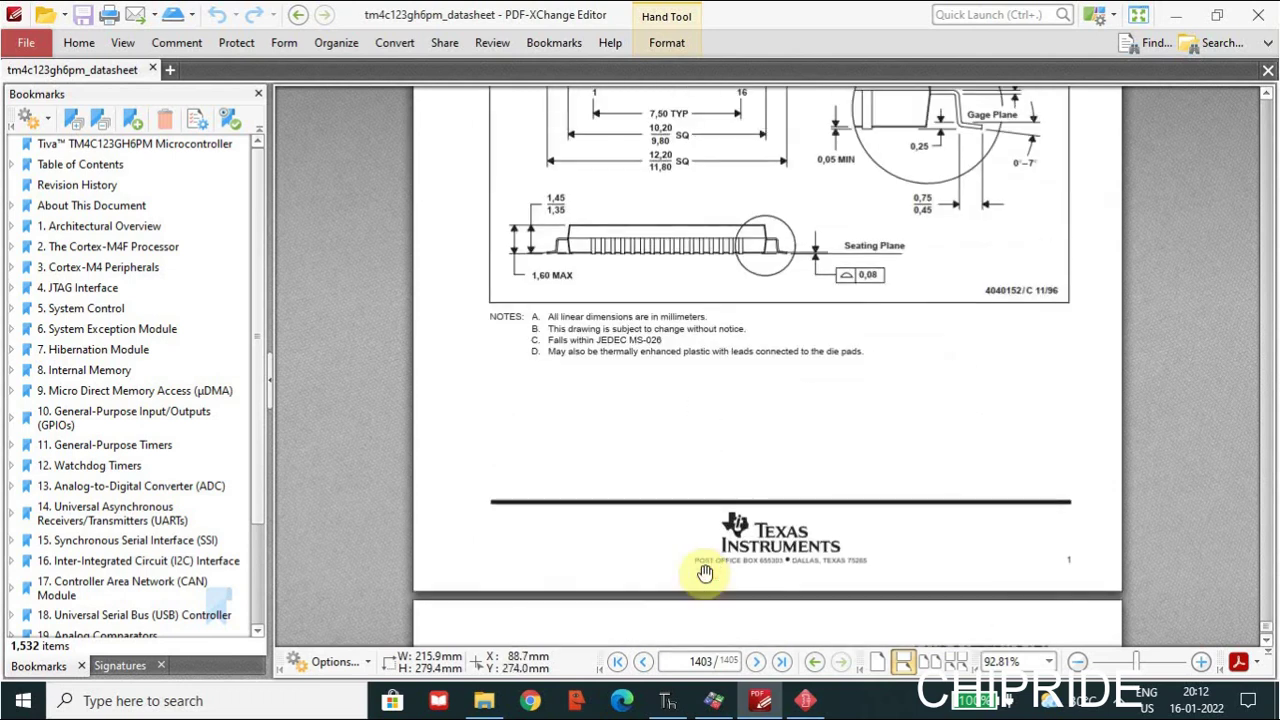
pyautogui.scroll(3, 677, 346)
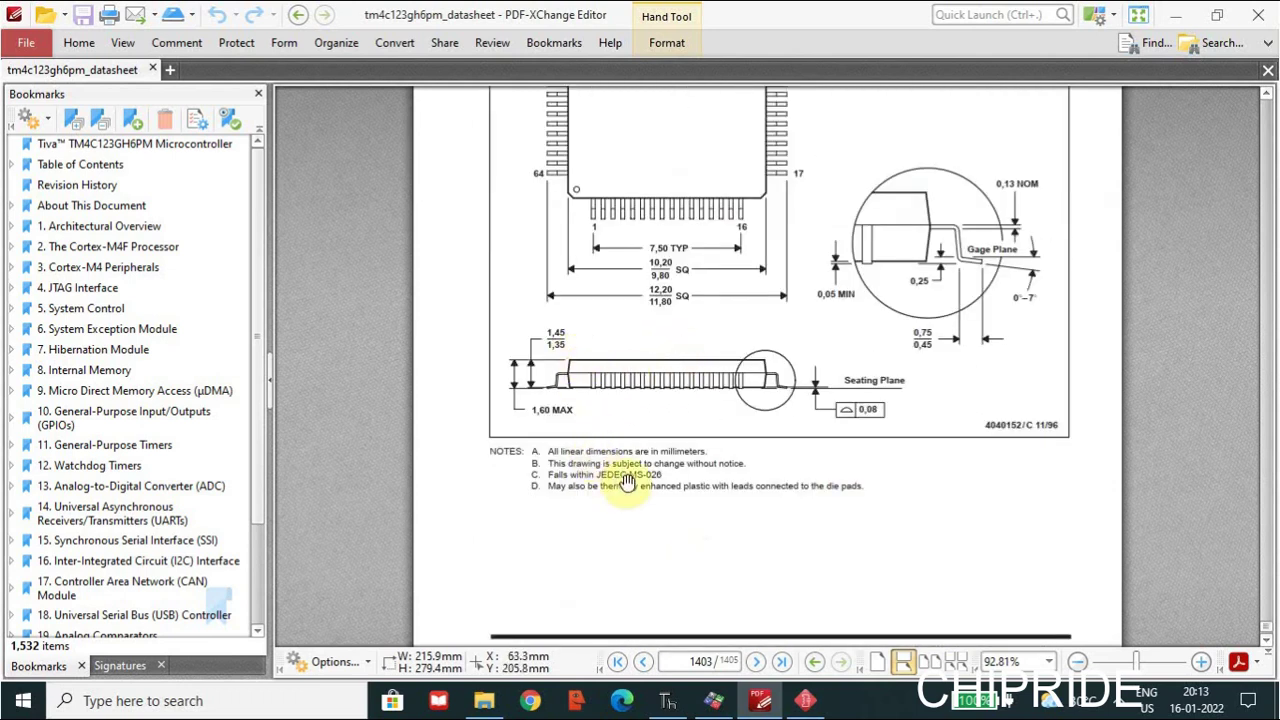
# Review the PM package's mechanical drawing and notes, and the example board layout and stencil openings in its land pattern data.
pyautogui.scroll(4, 627, 481)
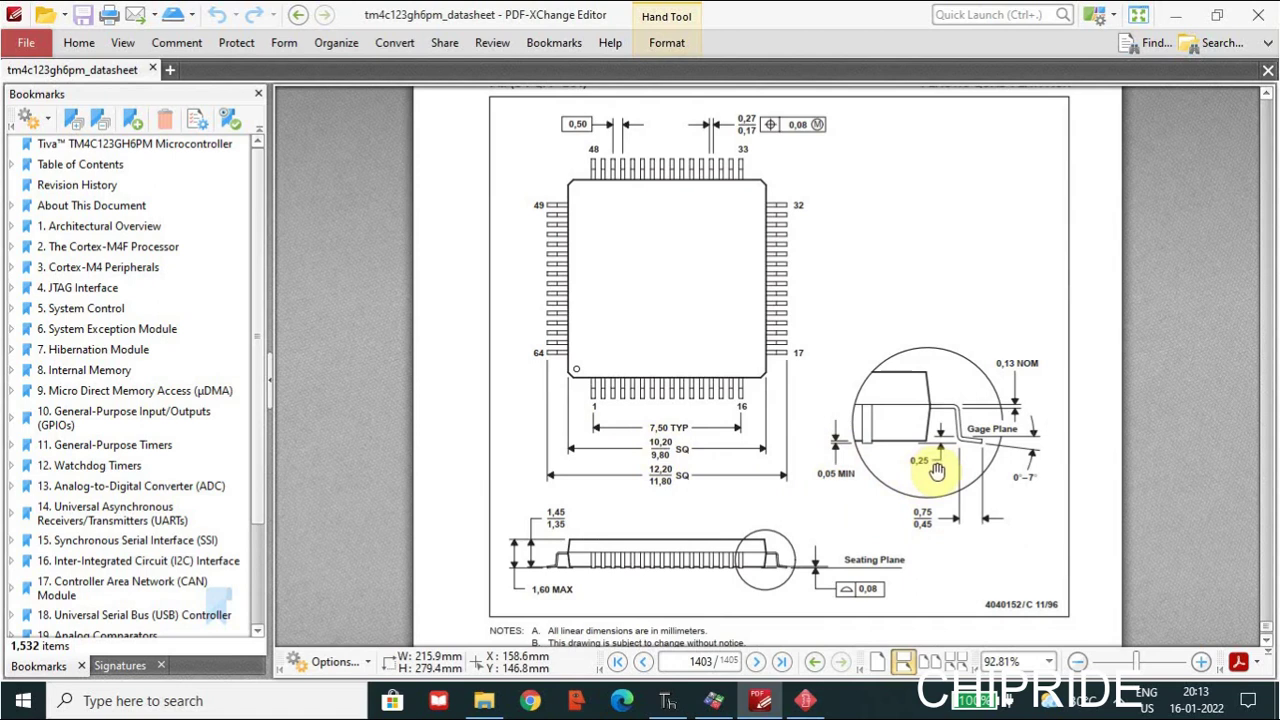
pyautogui.scroll(-3, 651, 530)
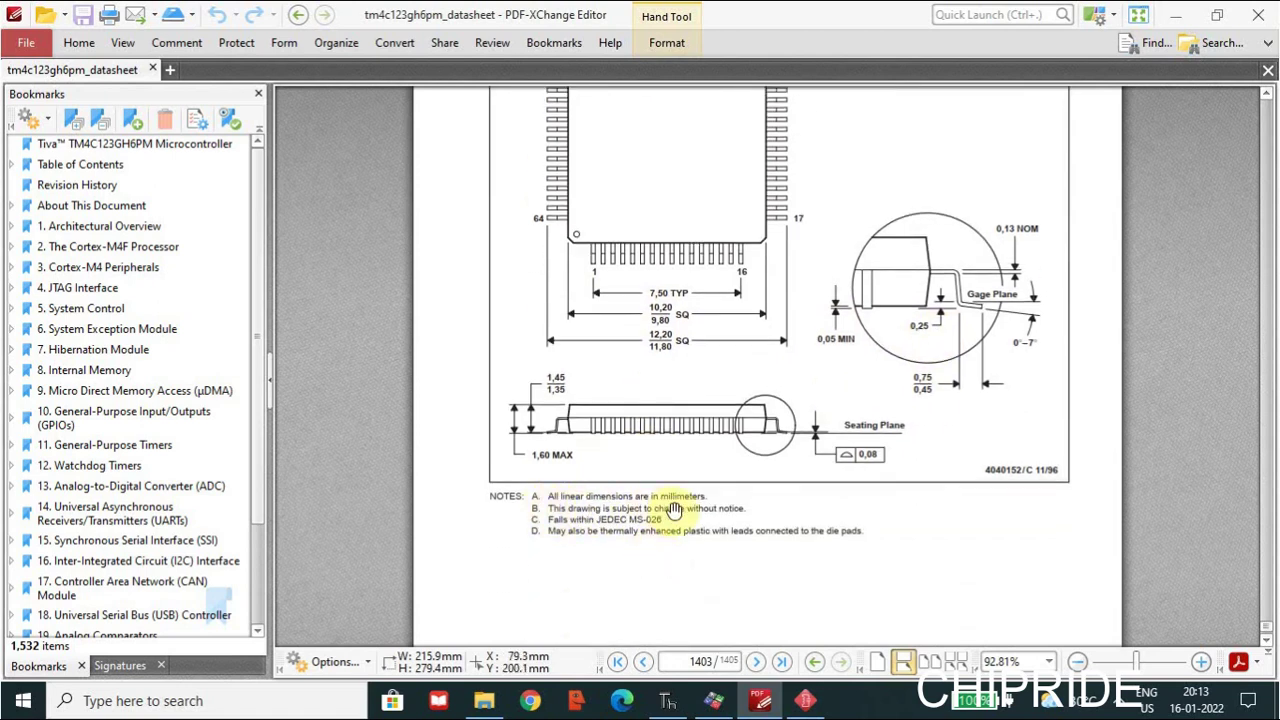
pyautogui.scroll(-10, 785, 522)
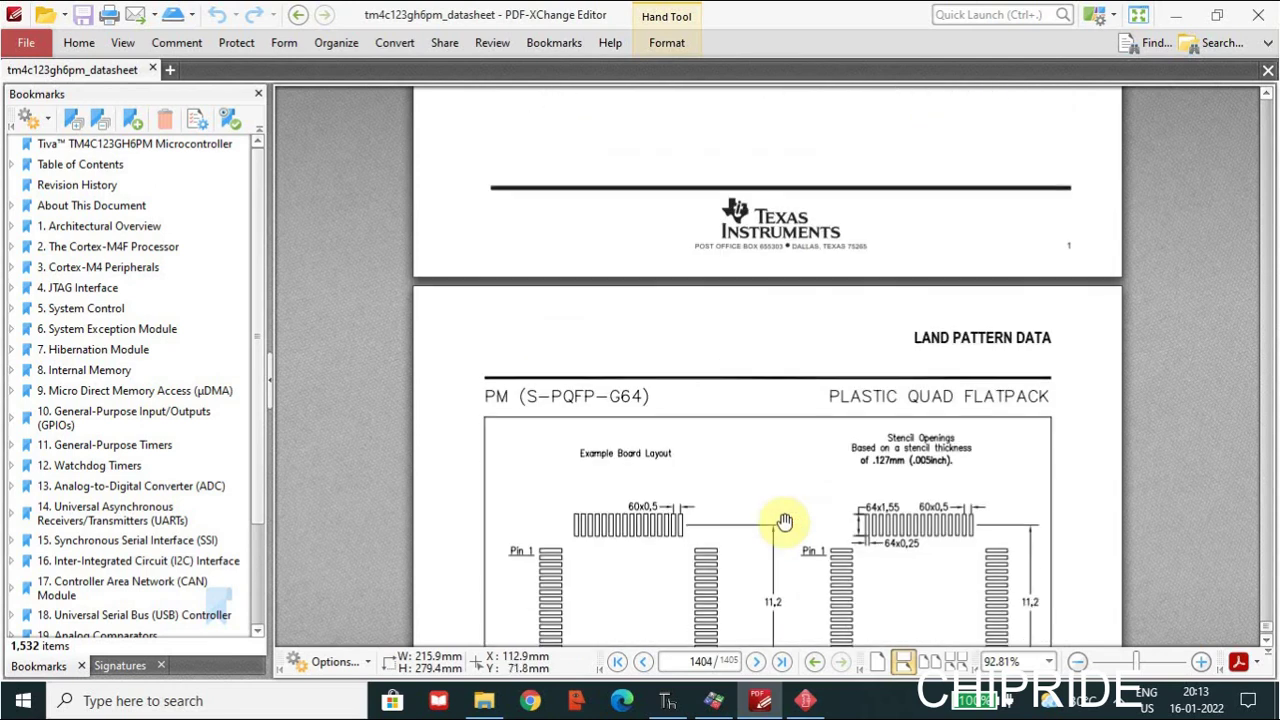
pyautogui.scroll(-3, 785, 522)
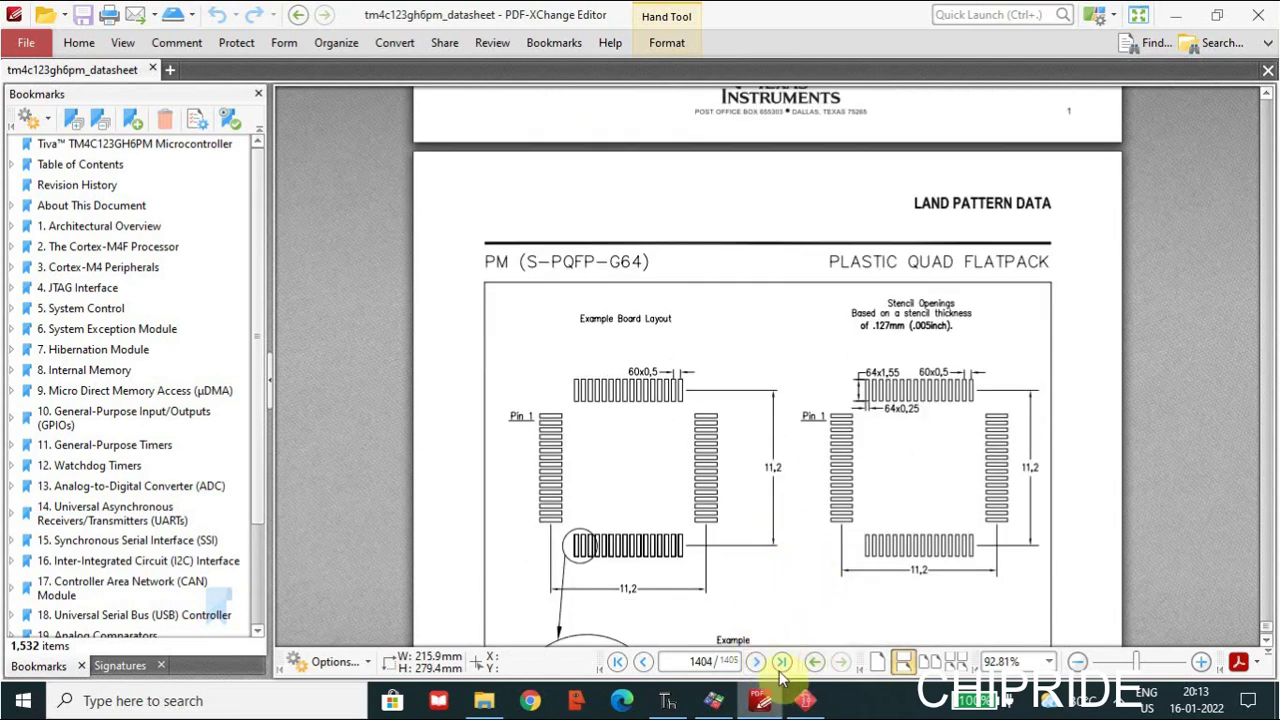
# Open DipTrace's Component Editor and create a library named My_IC in New Library Group.
pyautogui.click(729, 703)
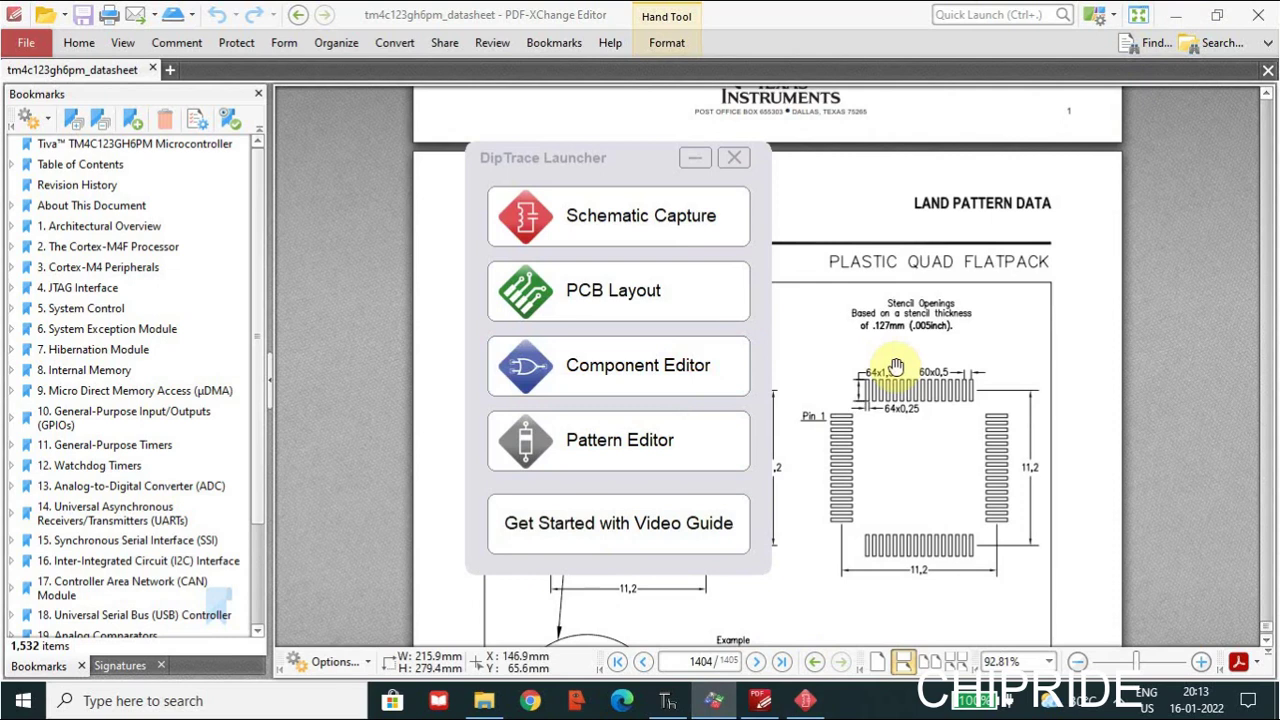
pyautogui.click(660, 378)
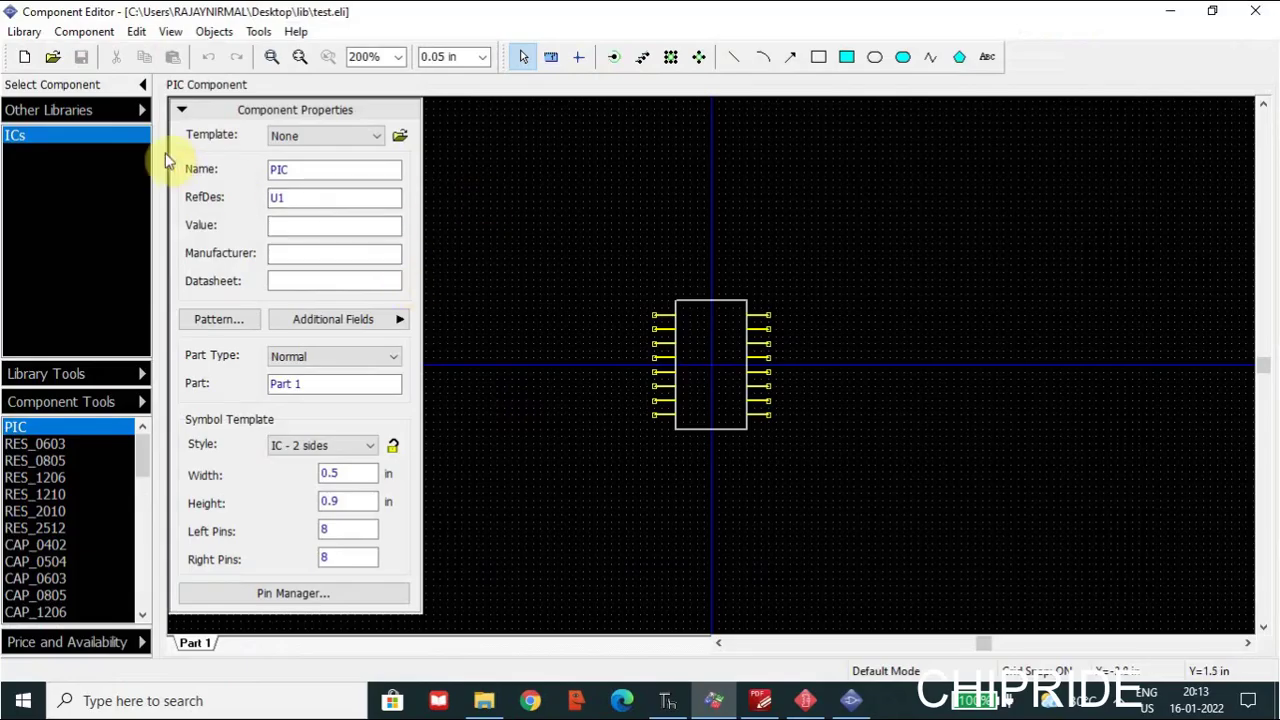
pyautogui.click(24, 58)
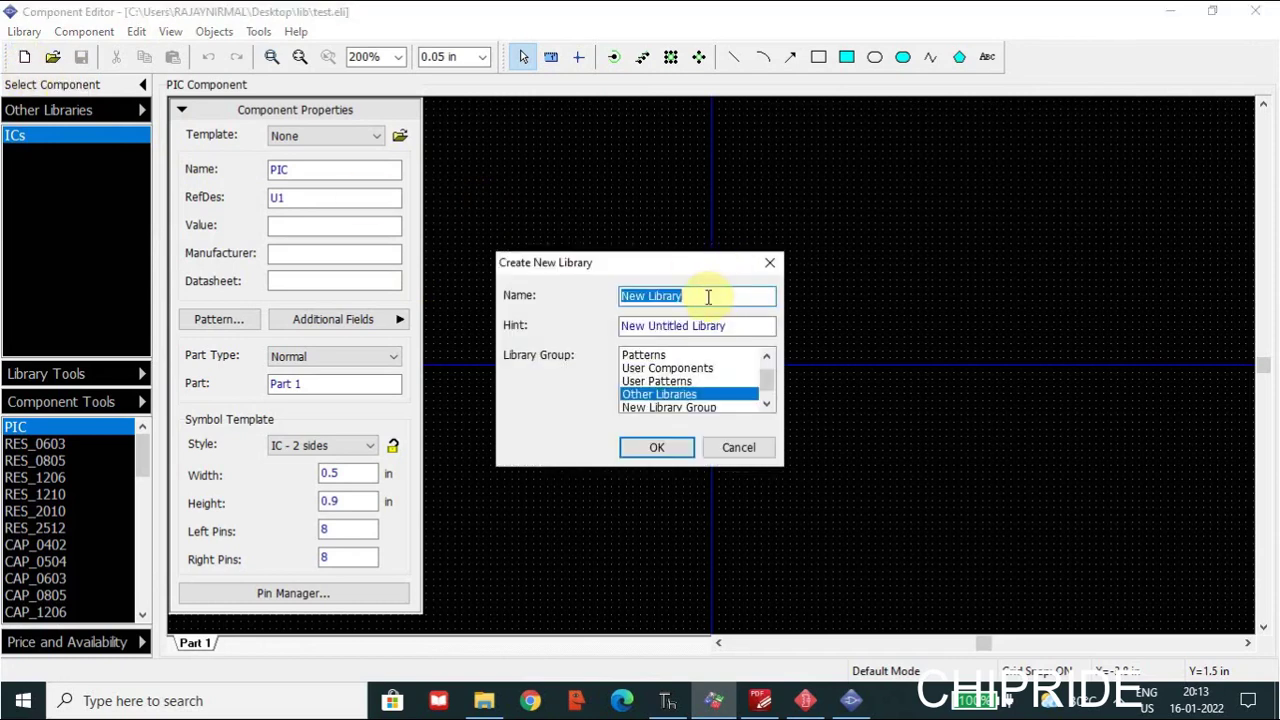
pyautogui.write('My_IC')
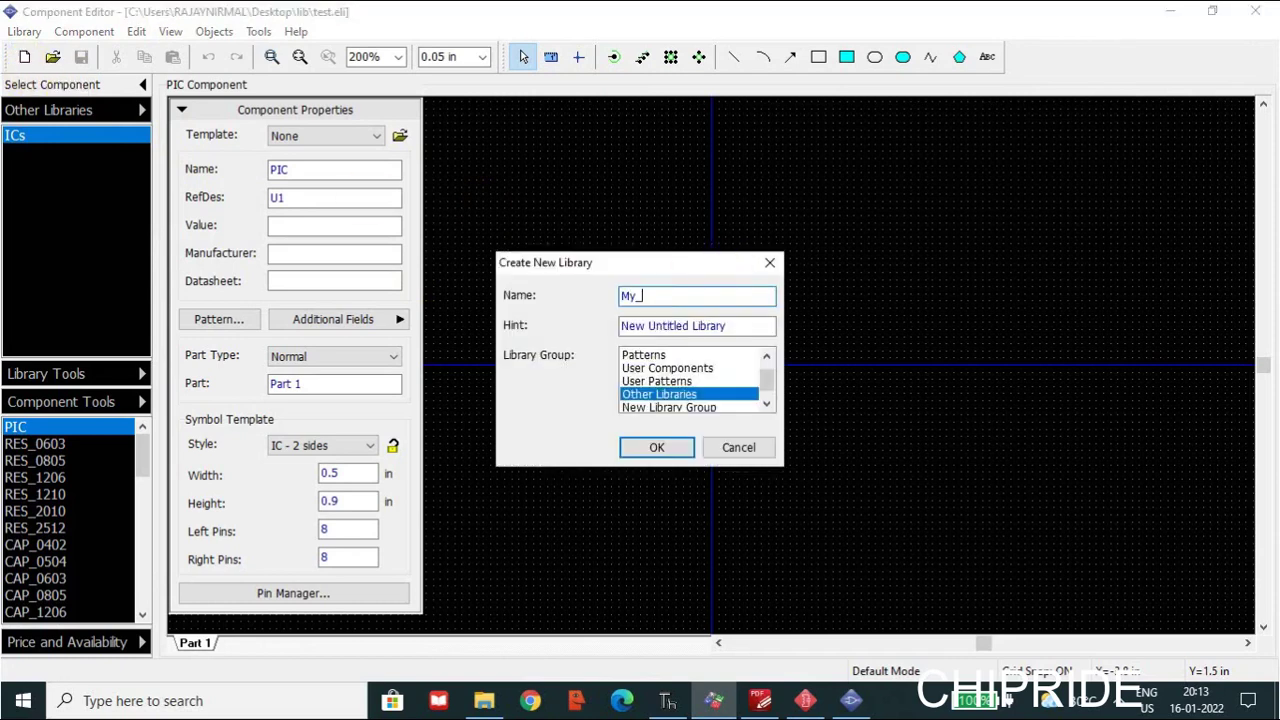
pyautogui.click(686, 407)
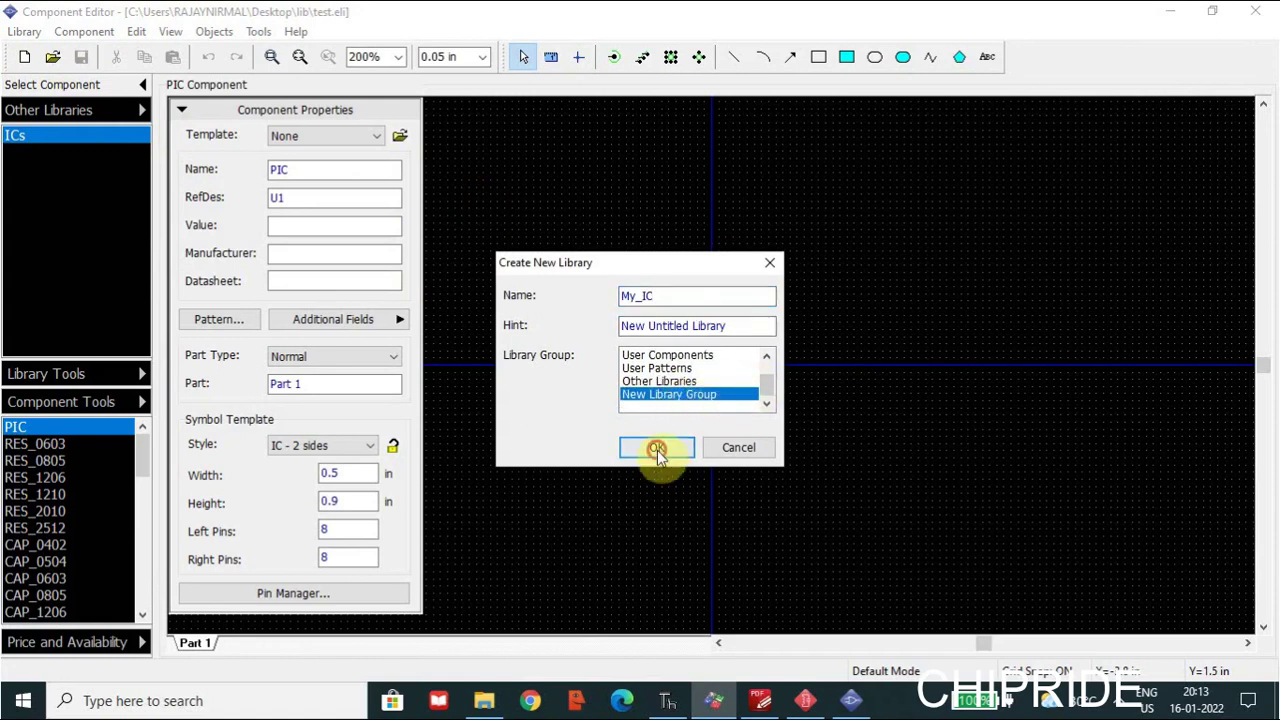
pyautogui.click(657, 450)
# Name the untitled component PIC and set its RefDes to U.
pyautogui.doubleClick(334, 171)
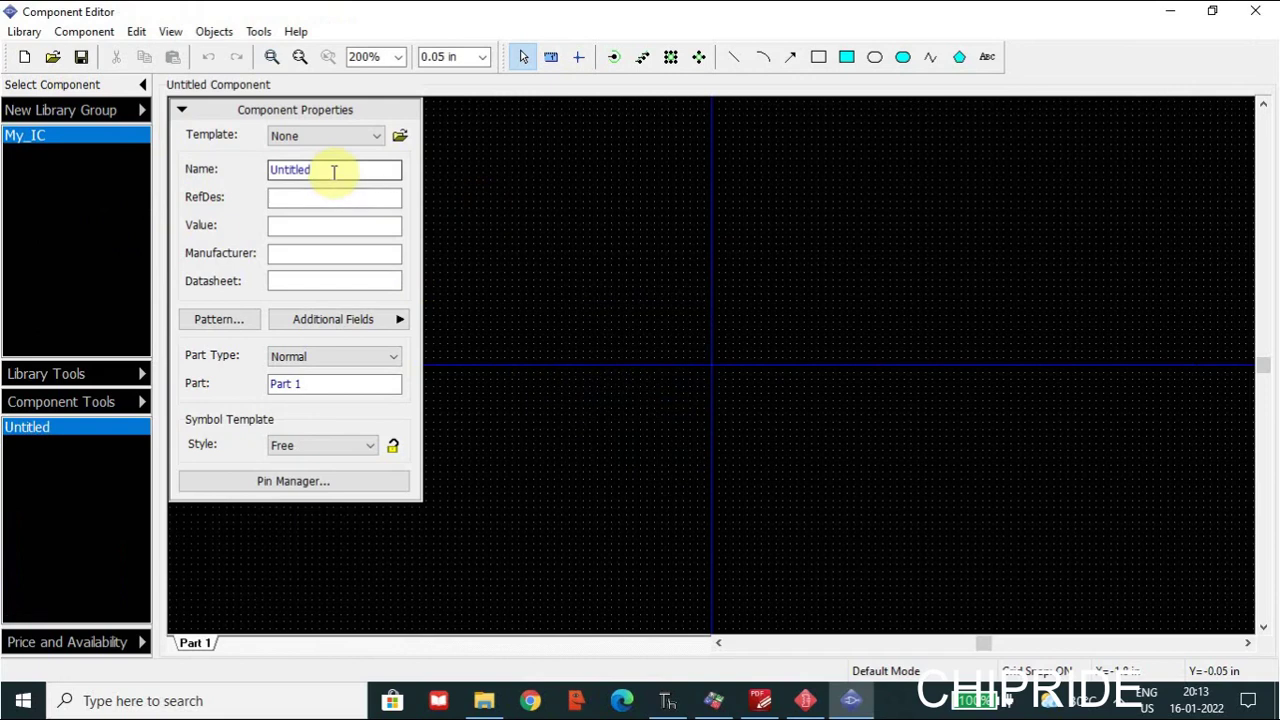
pyautogui.moveTo(329, 171); pyautogui.dragTo(206, 171)
pyautogui.write('PIC')
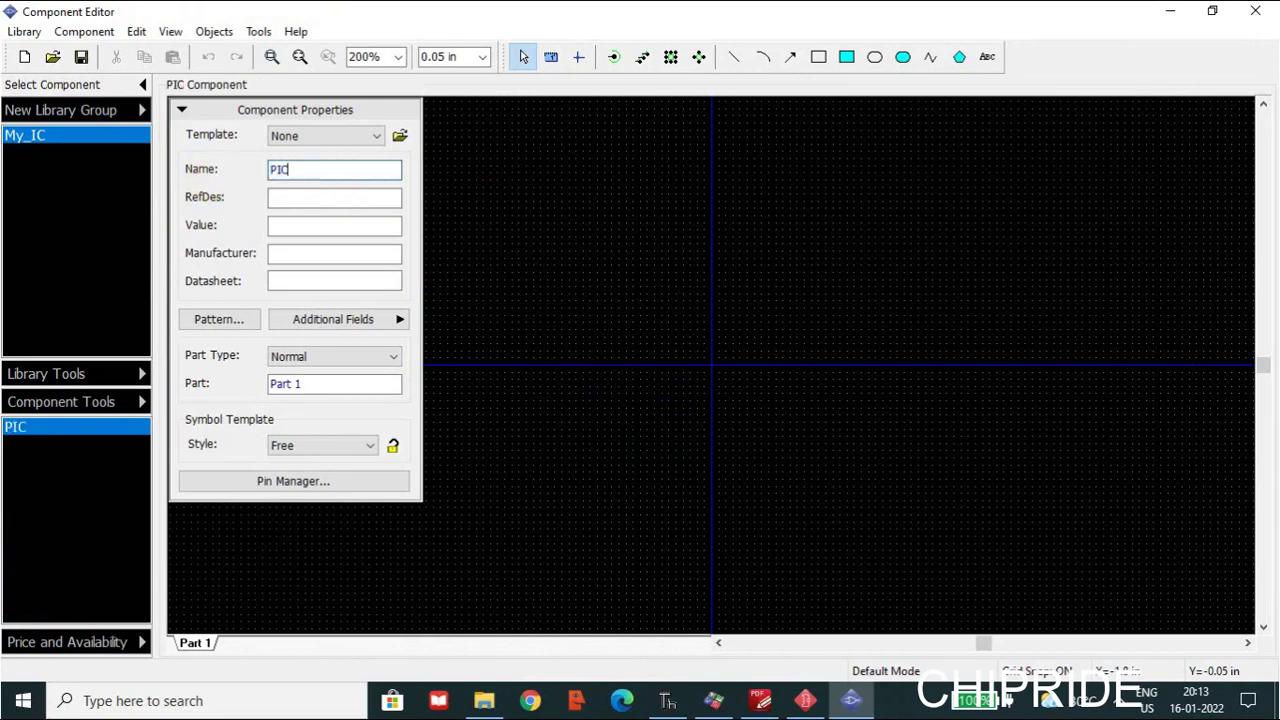
pyautogui.click(282, 196)
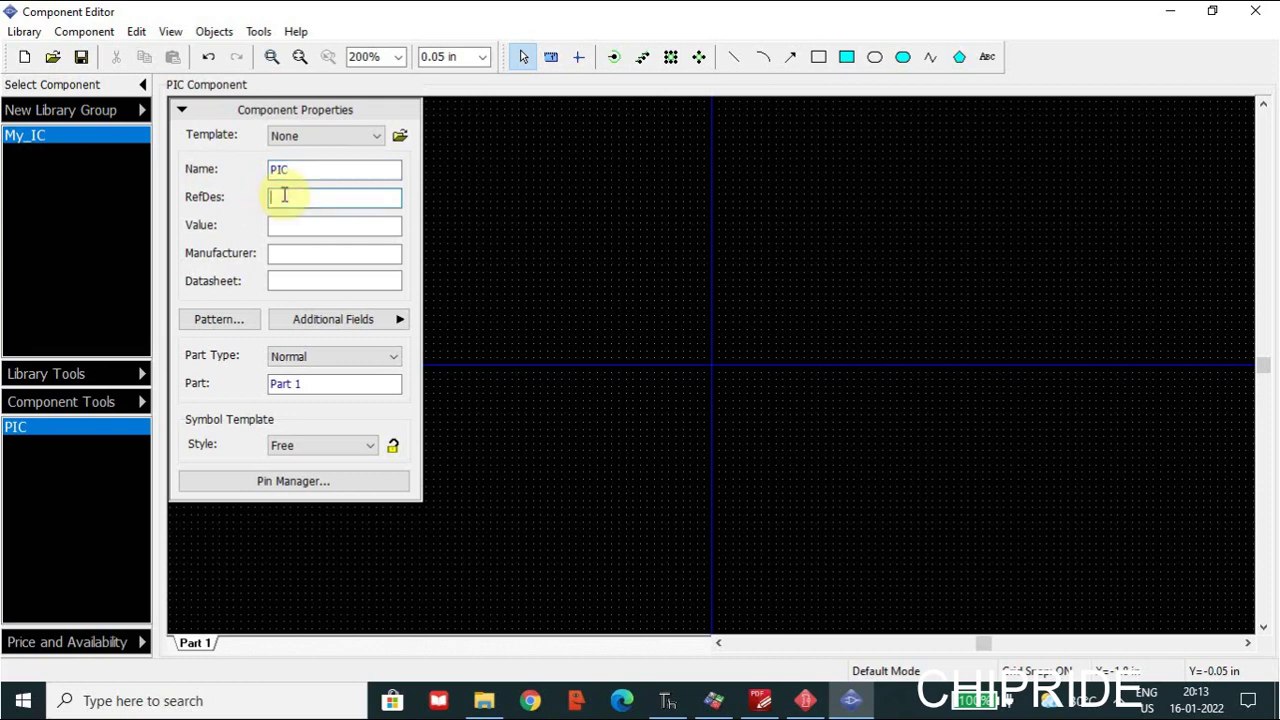
pyautogui.write('U')
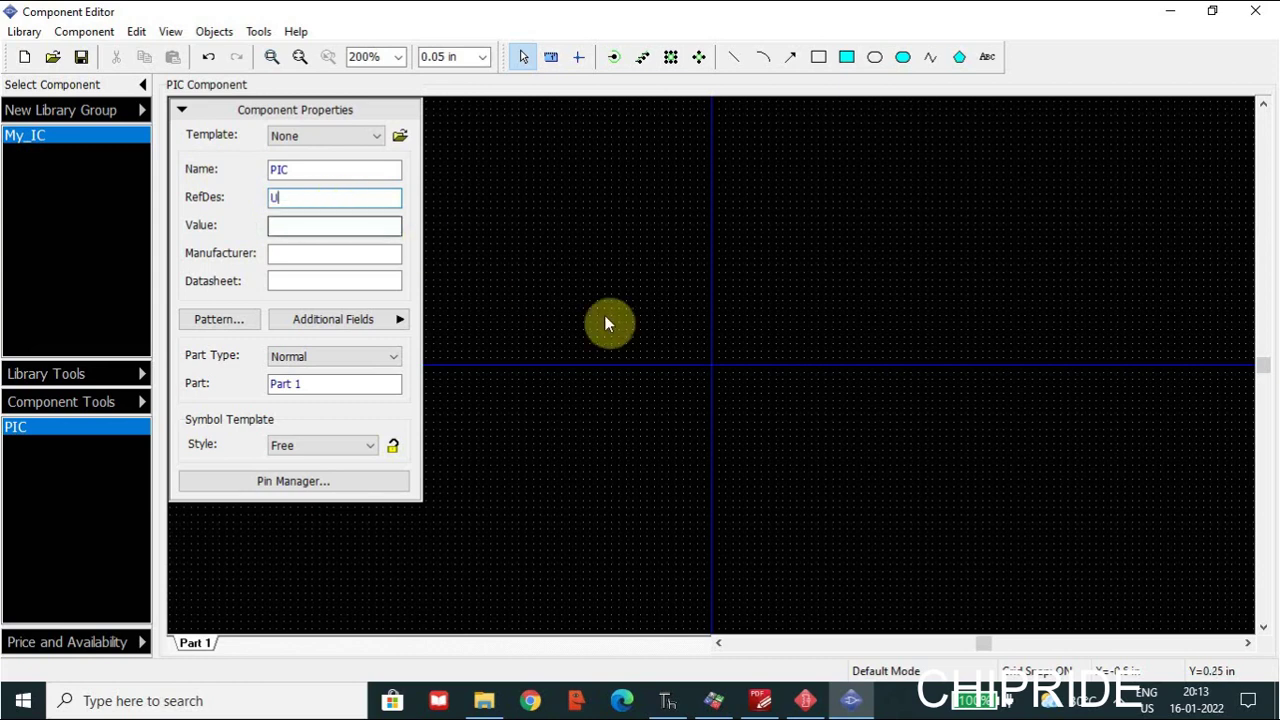
# Switch to Schematic Capture, place three CAP components from the Discrete library in a row, and select them.
pyautogui.click(806, 698)
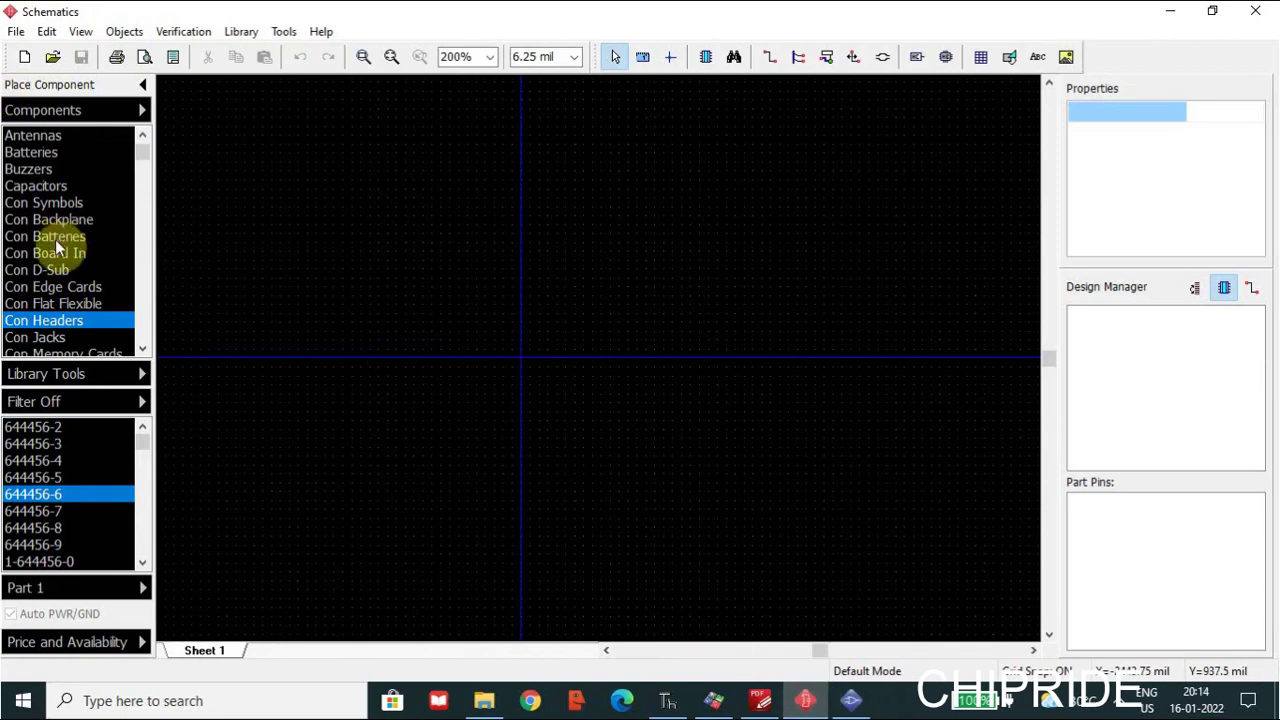
pyautogui.scroll(3, 55, 239)
pyautogui.click(67, 132)
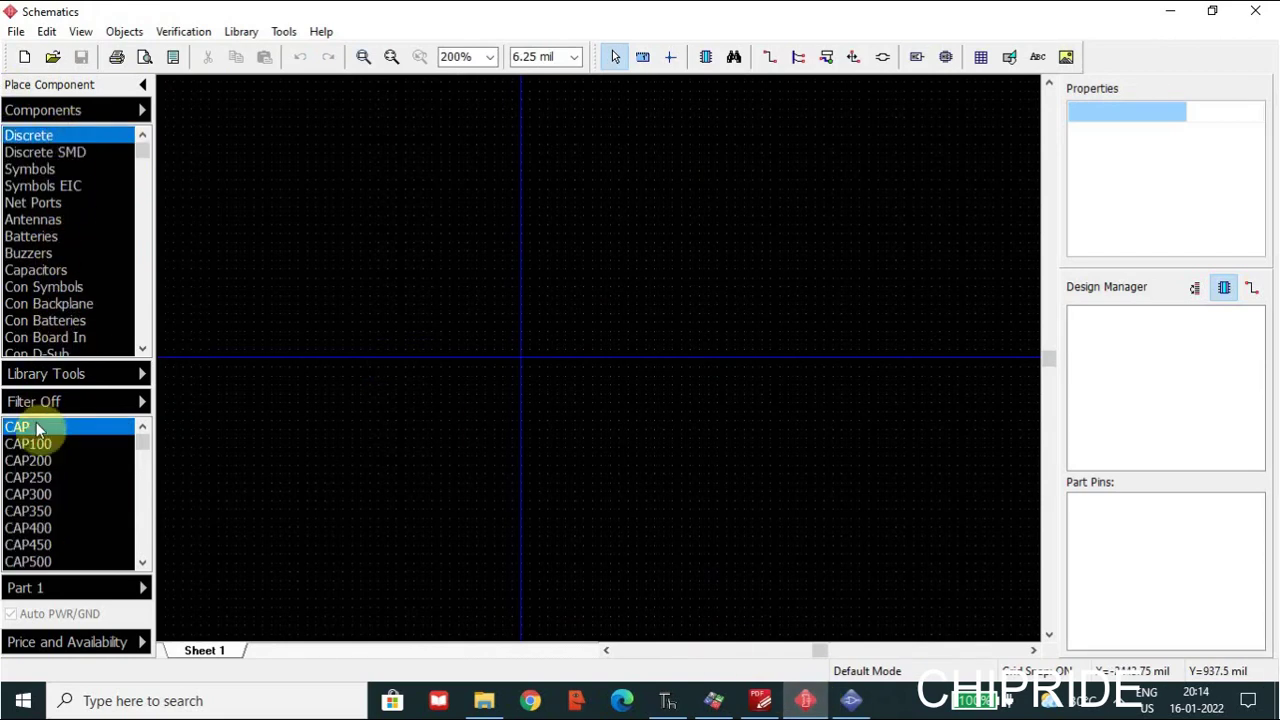
pyautogui.click(46, 429)
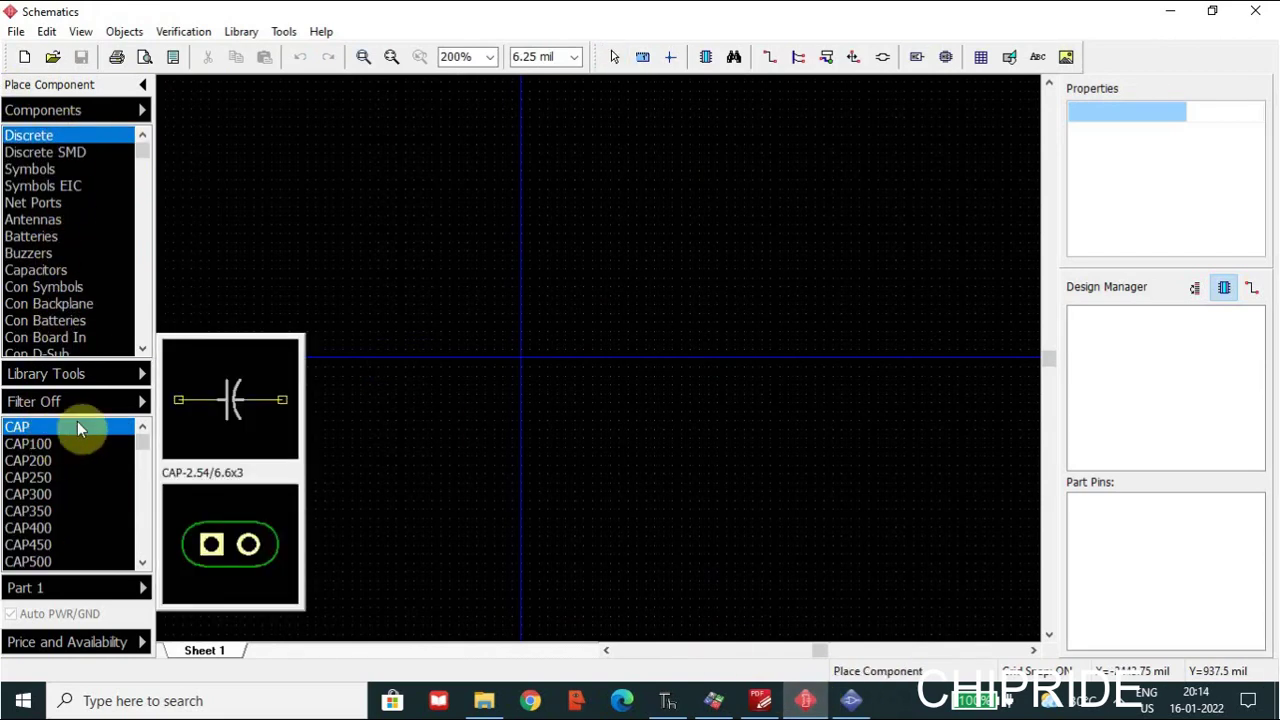
pyautogui.click(598, 267)
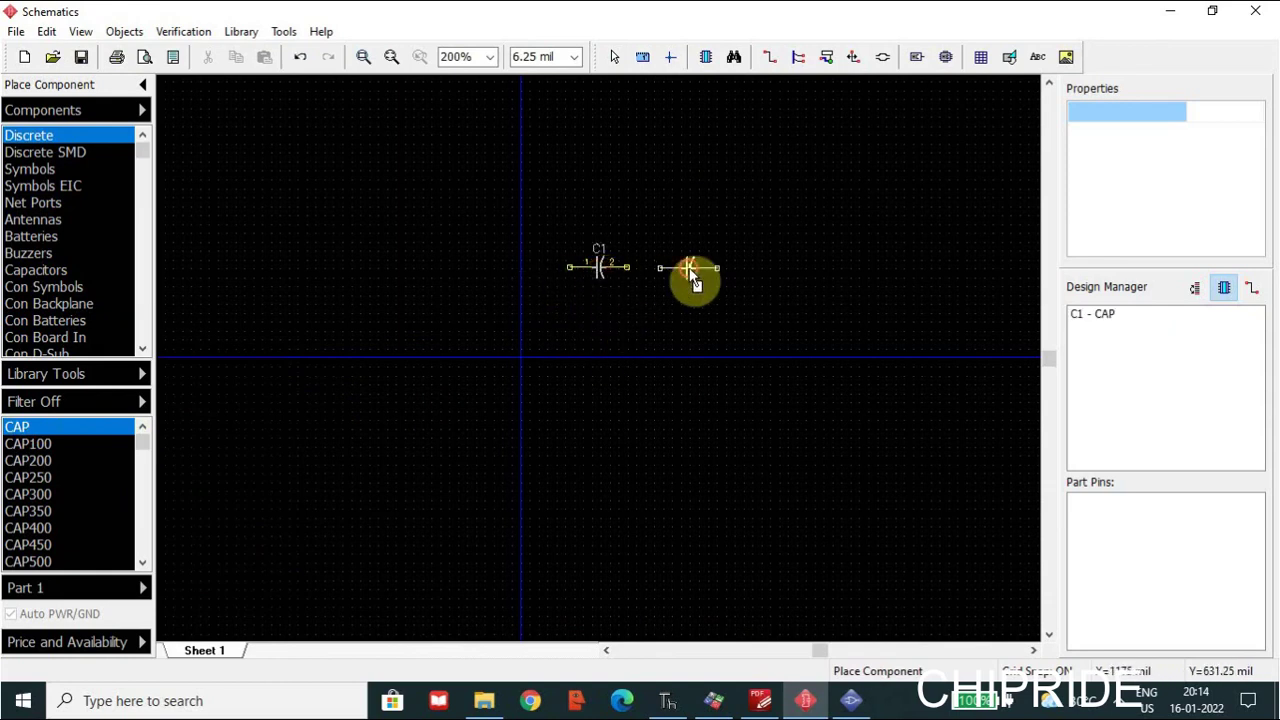
pyautogui.click(689, 267)
pyautogui.click(789, 265)
pyautogui.rightClick(797, 278)
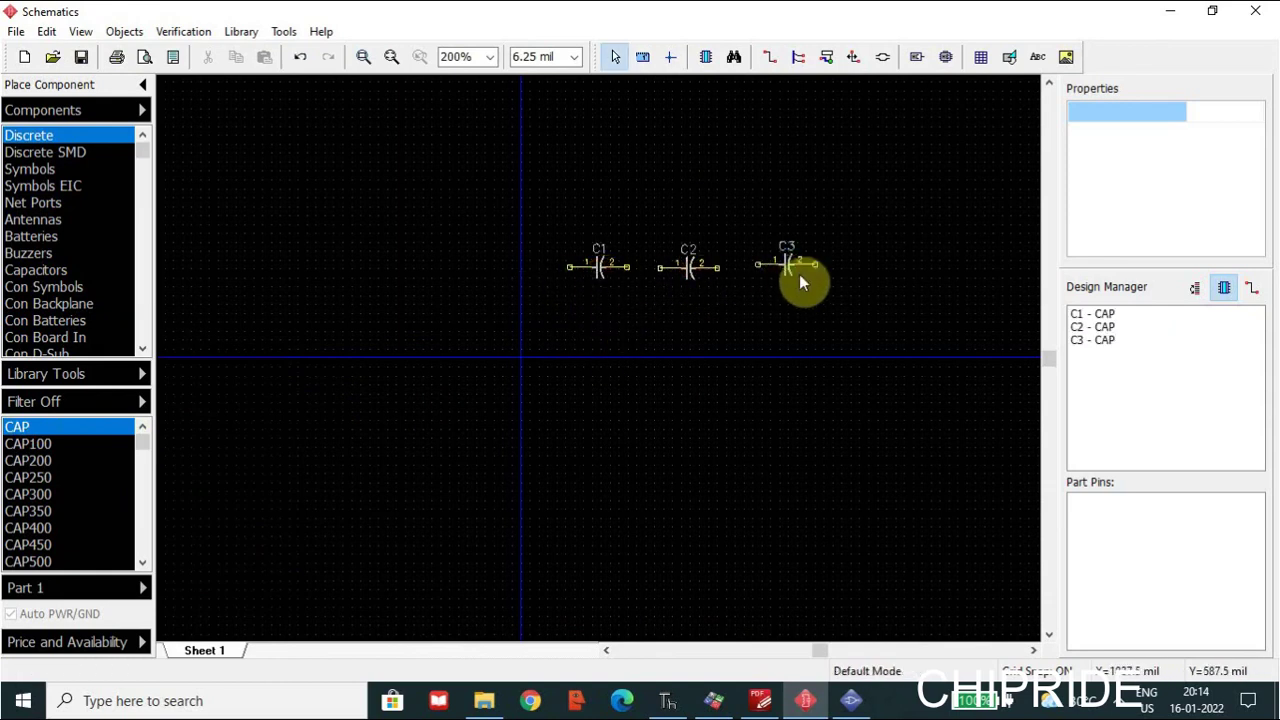
pyautogui.moveTo(537, 168); pyautogui.dragTo(950, 294)
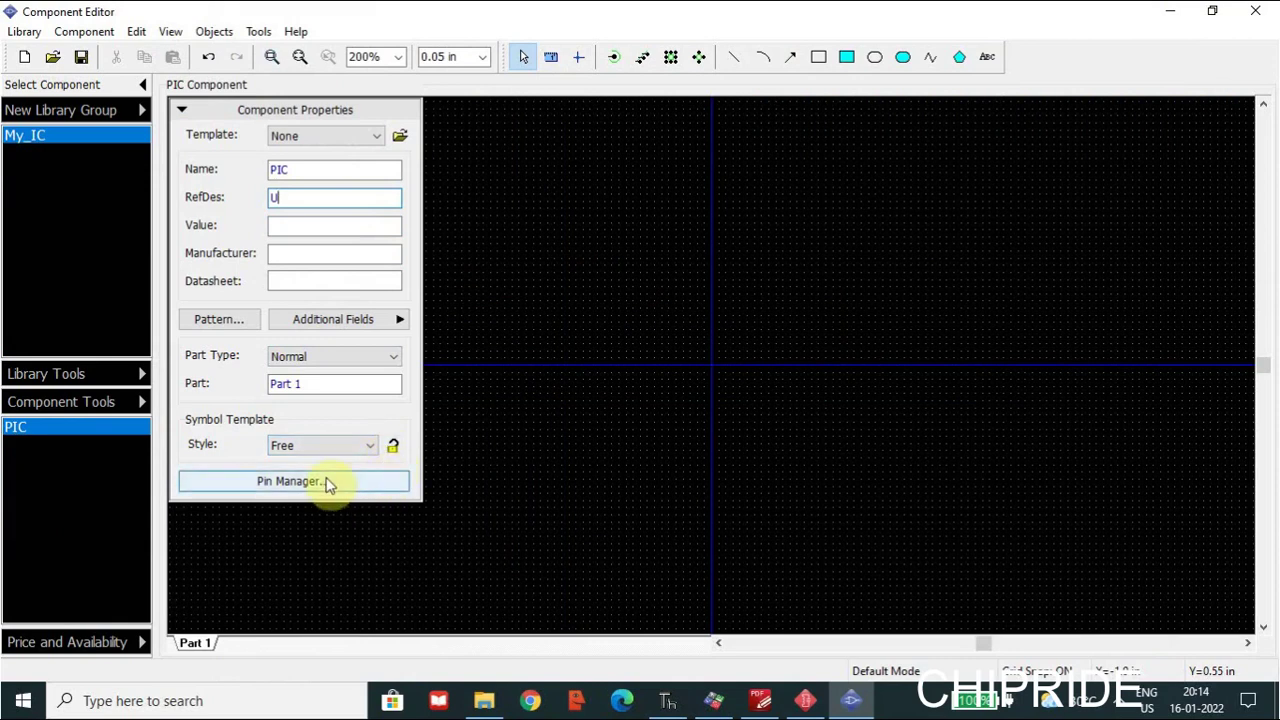
# Back in the Component Editor, set the PIC component's symbol template style to IC - 2 sides.
pyautogui.click(393, 447)
pyautogui.click(393, 424)
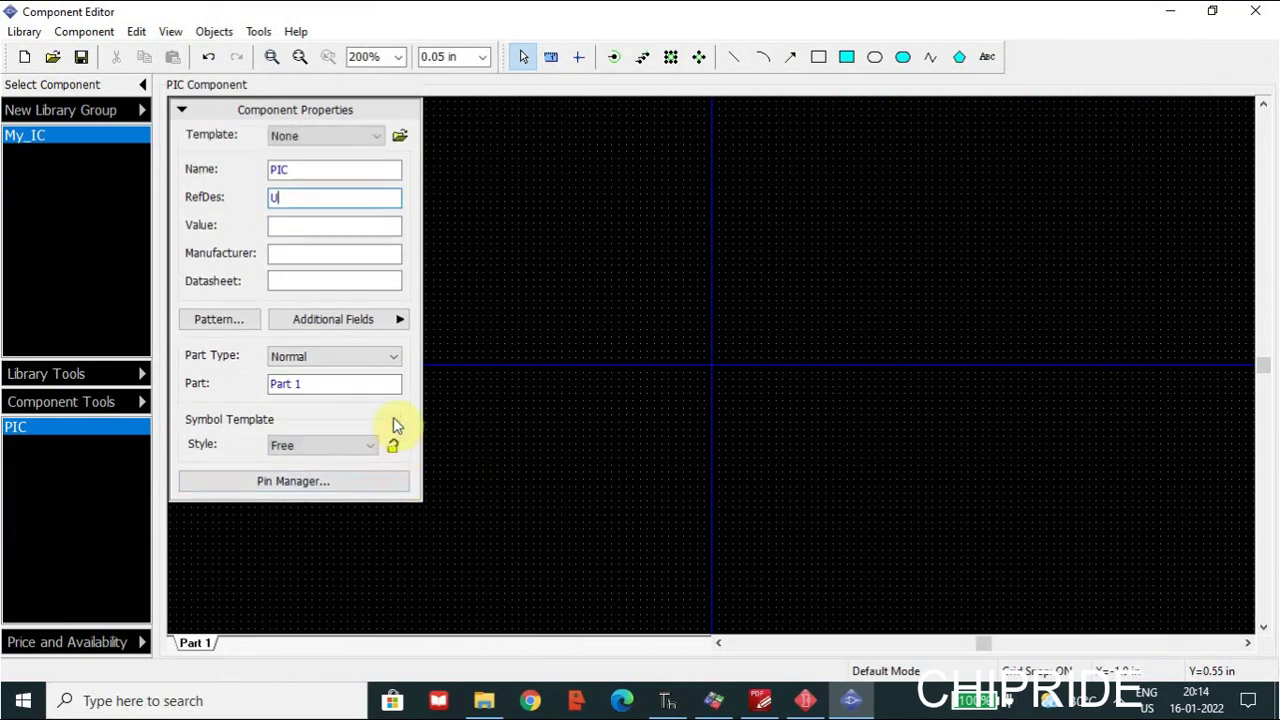
pyautogui.click(369, 446)
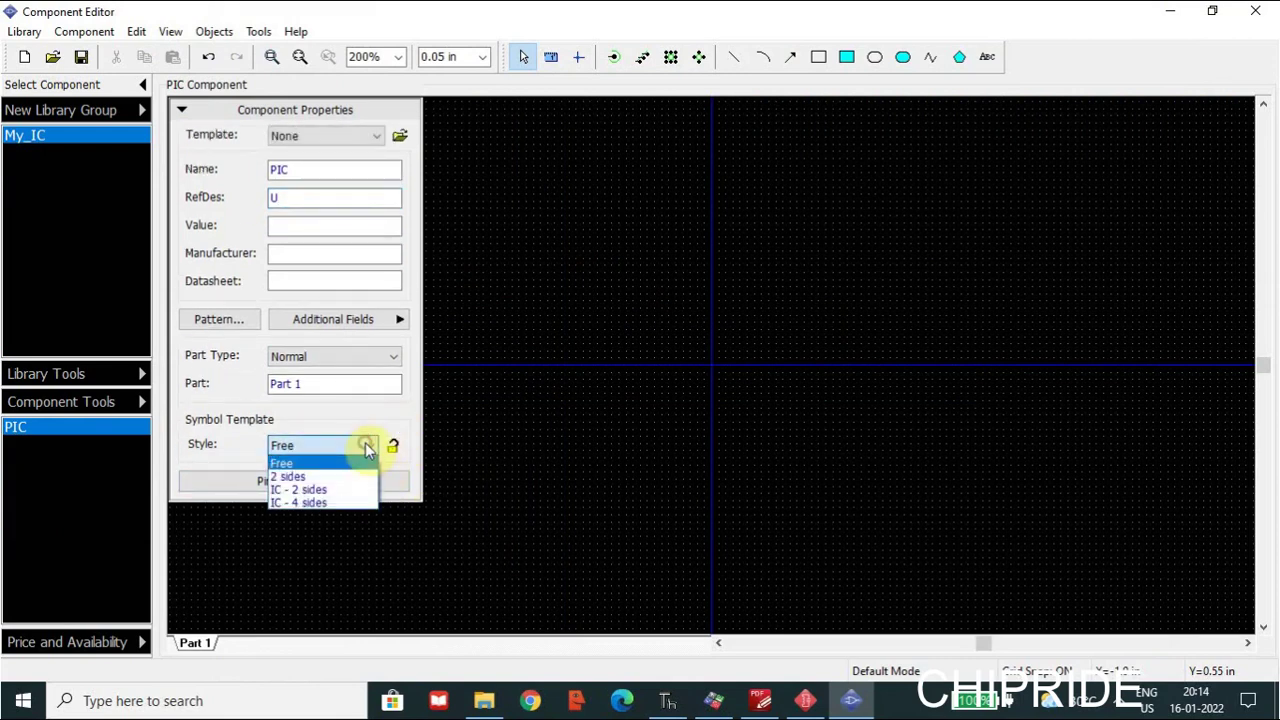
pyautogui.click(343, 490)
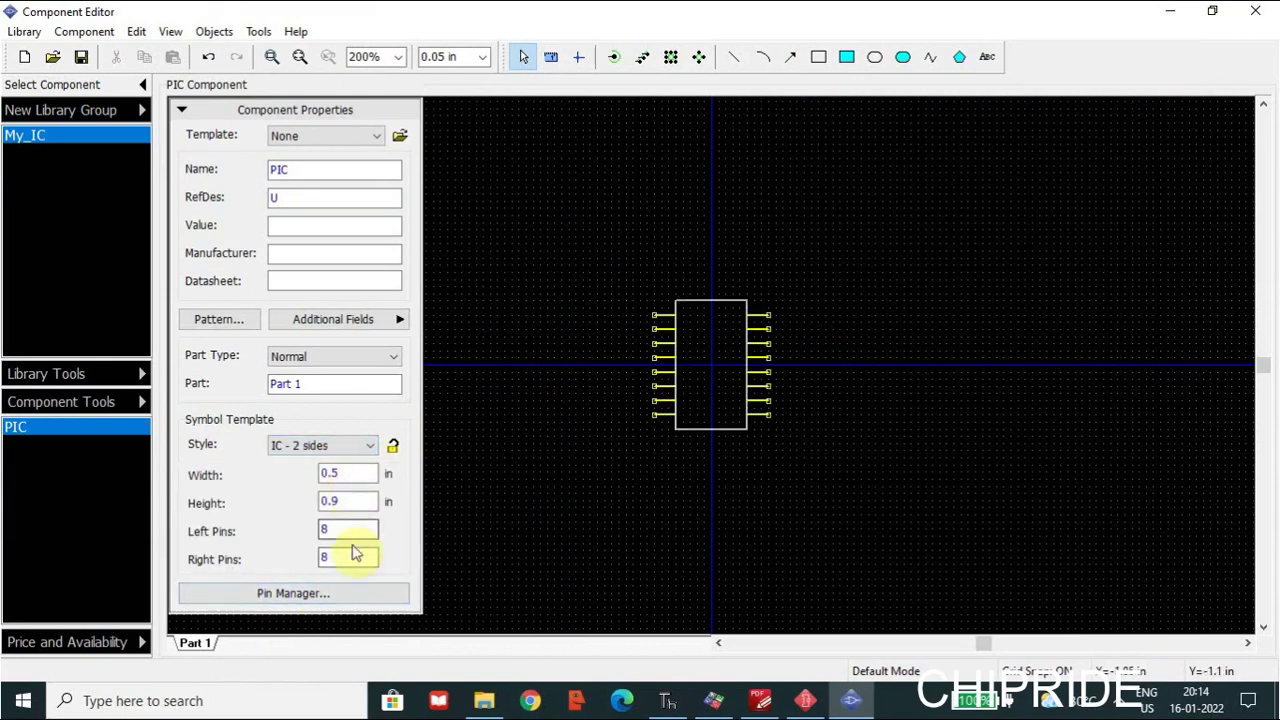
# Switch the editor's units to mm to compare the symbol's width and height, and return the units to inch.
pyautogui.click(333, 472)
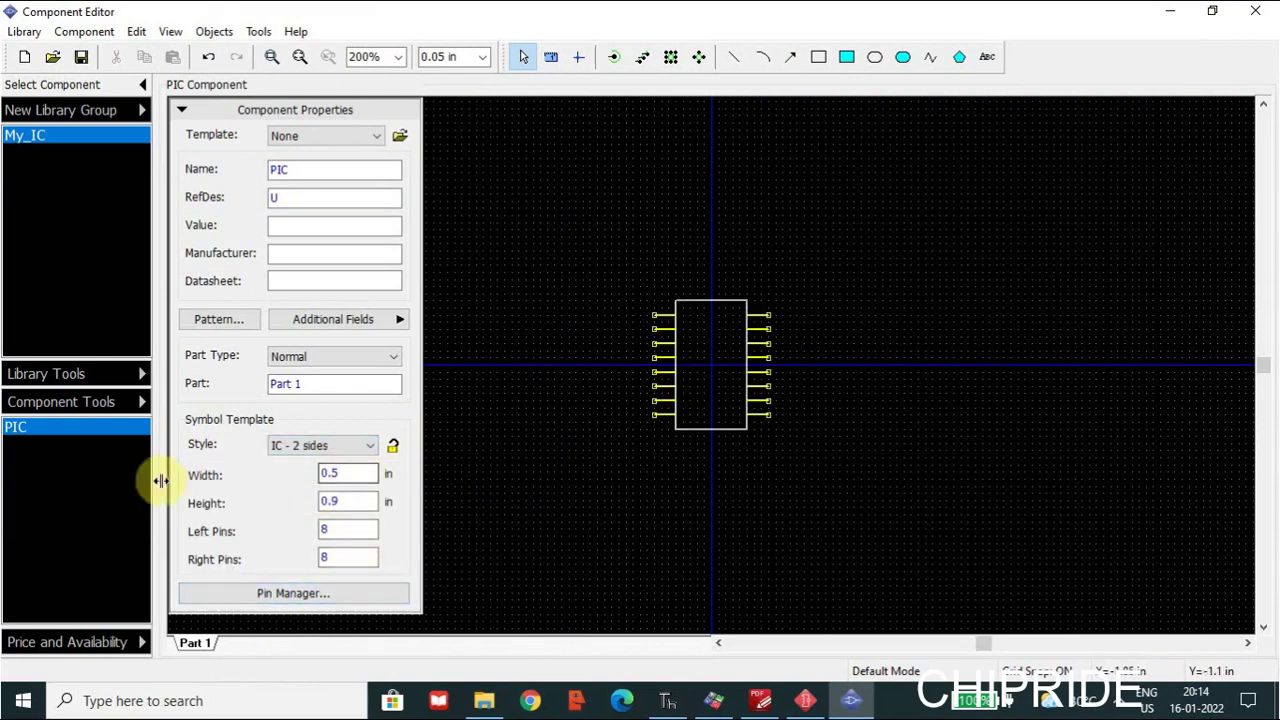
pyautogui.click(351, 503)
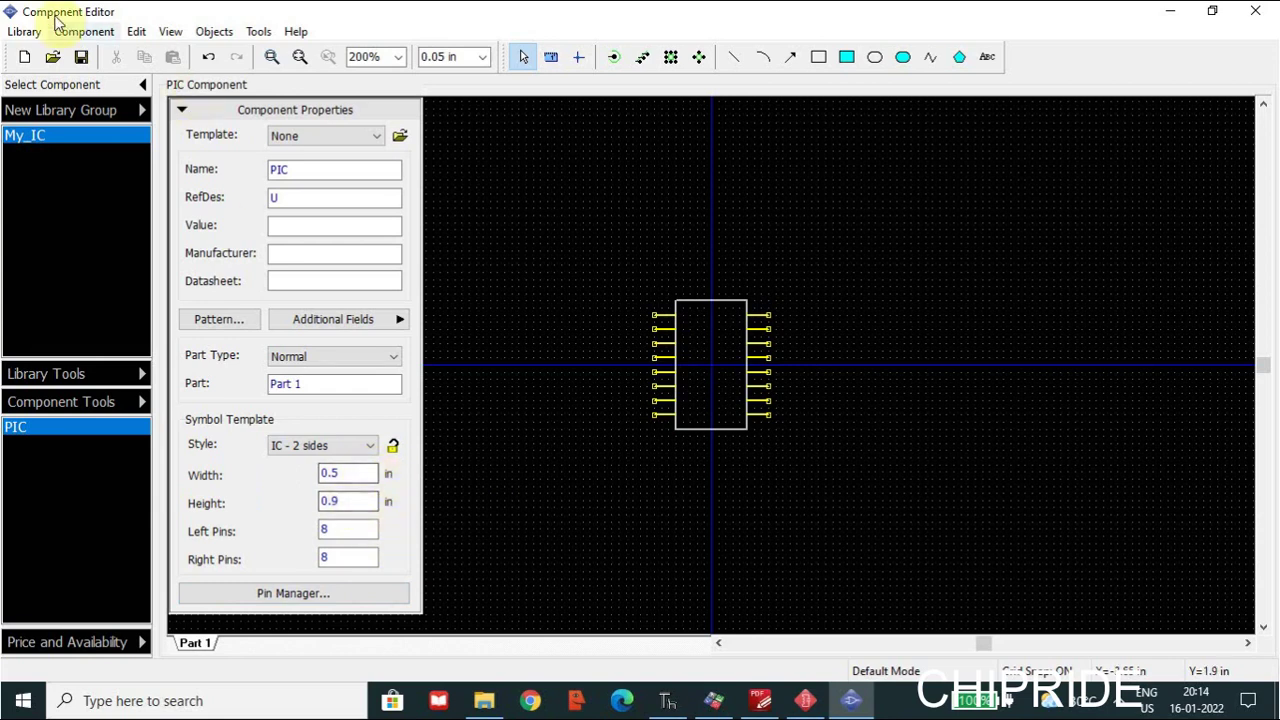
pyautogui.click(171, 35)
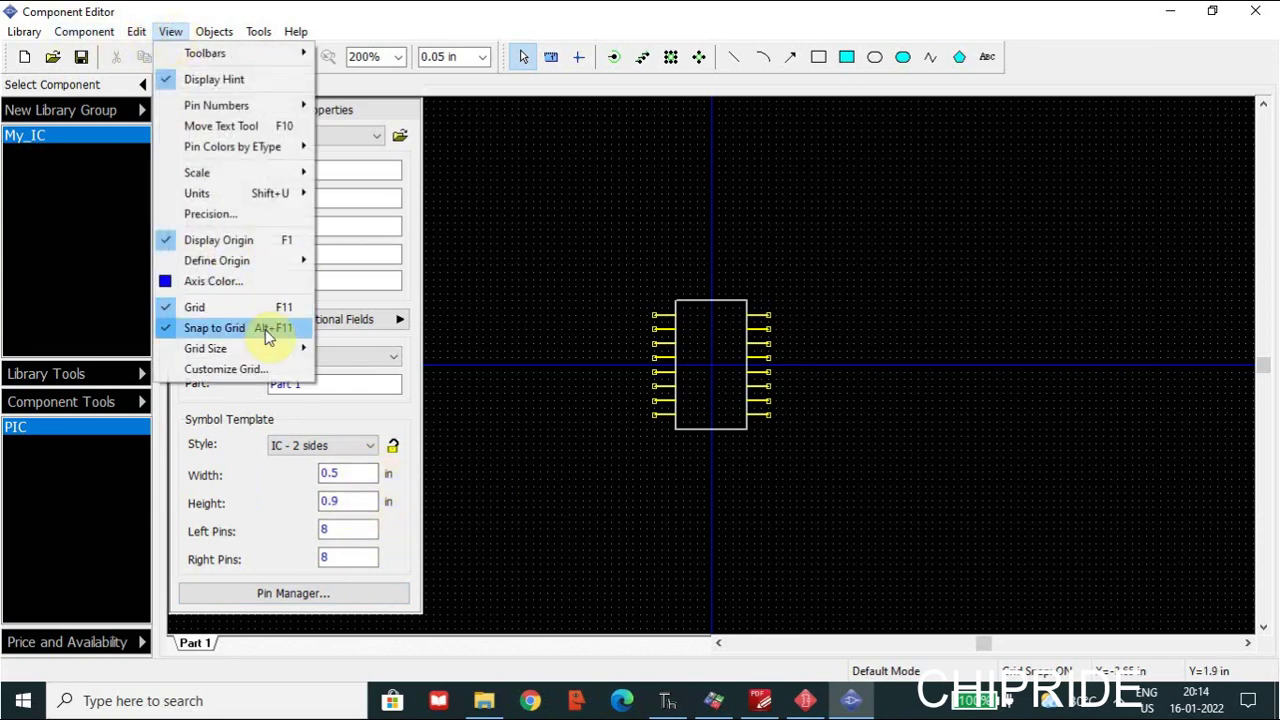
pyautogui.moveTo(275, 196)
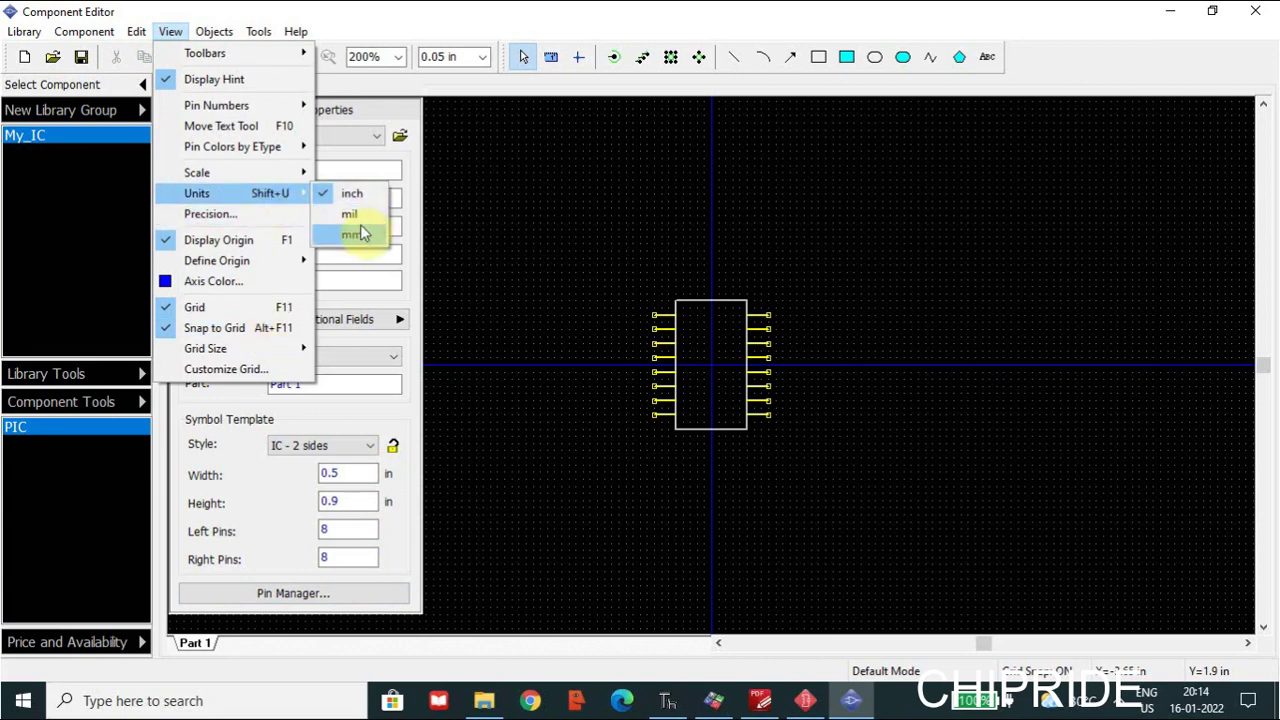
pyautogui.click(360, 237)
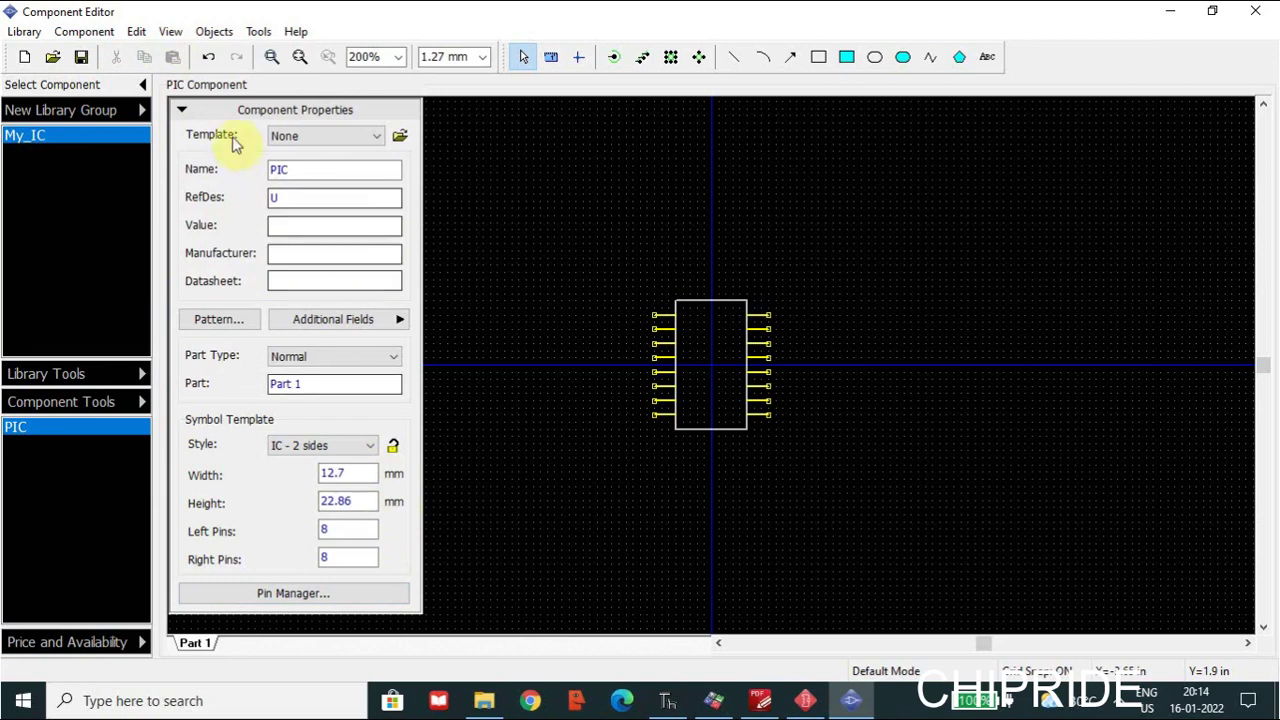
pyautogui.click(171, 33)
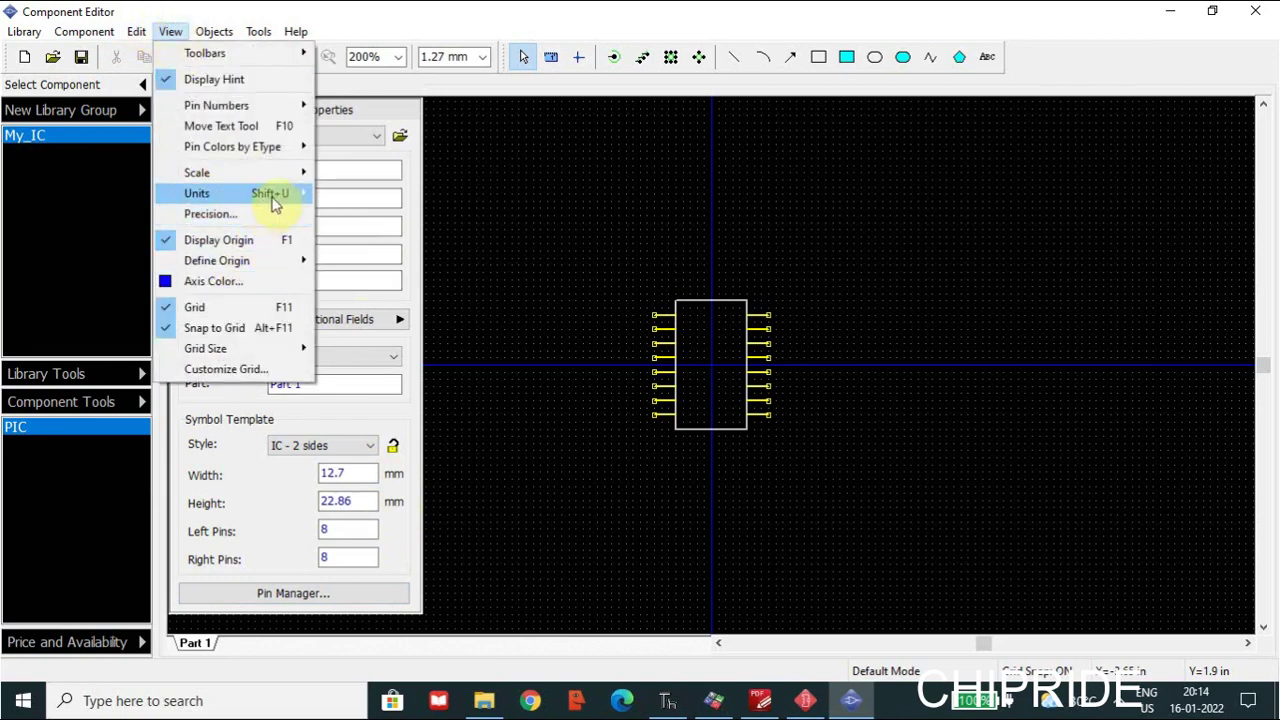
pyautogui.moveTo(270, 196)
pyautogui.click(351, 194)
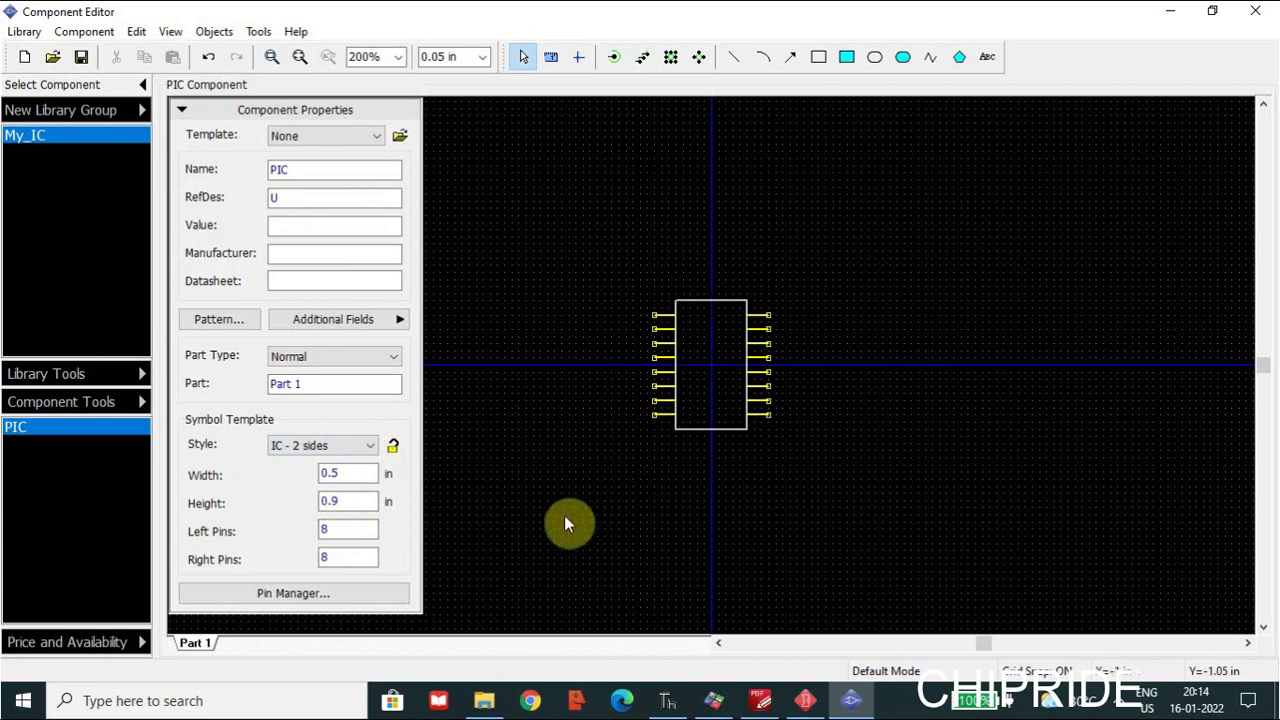
# Try 4 left pins on the PIC symbol, and set the left pin count back to 8.
pyautogui.doubleClick(331, 531)
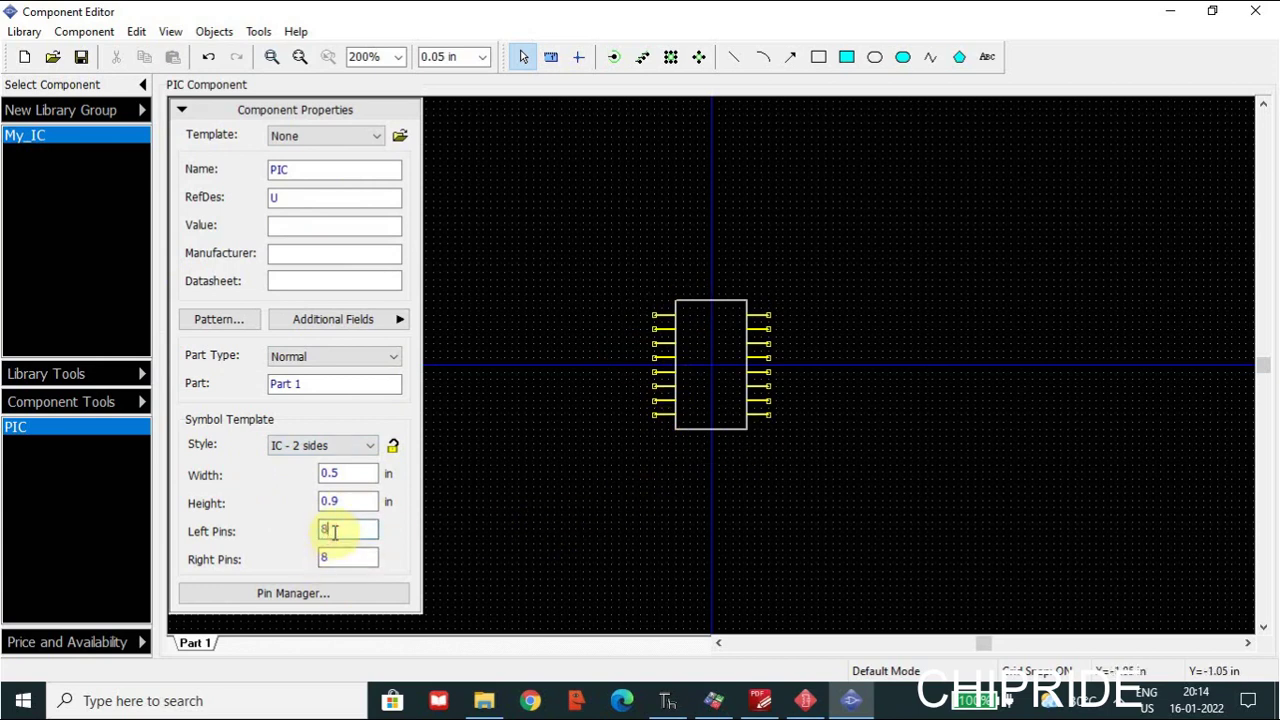
pyautogui.write('4')
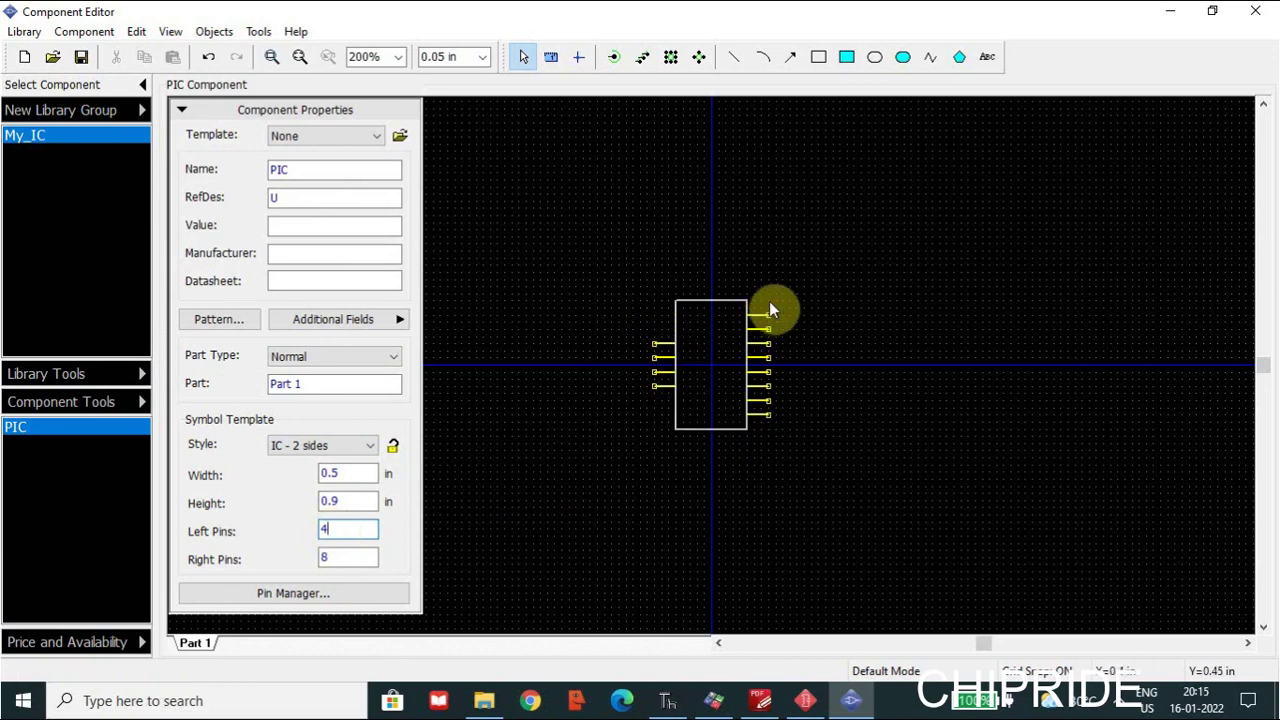
pyautogui.write('8')
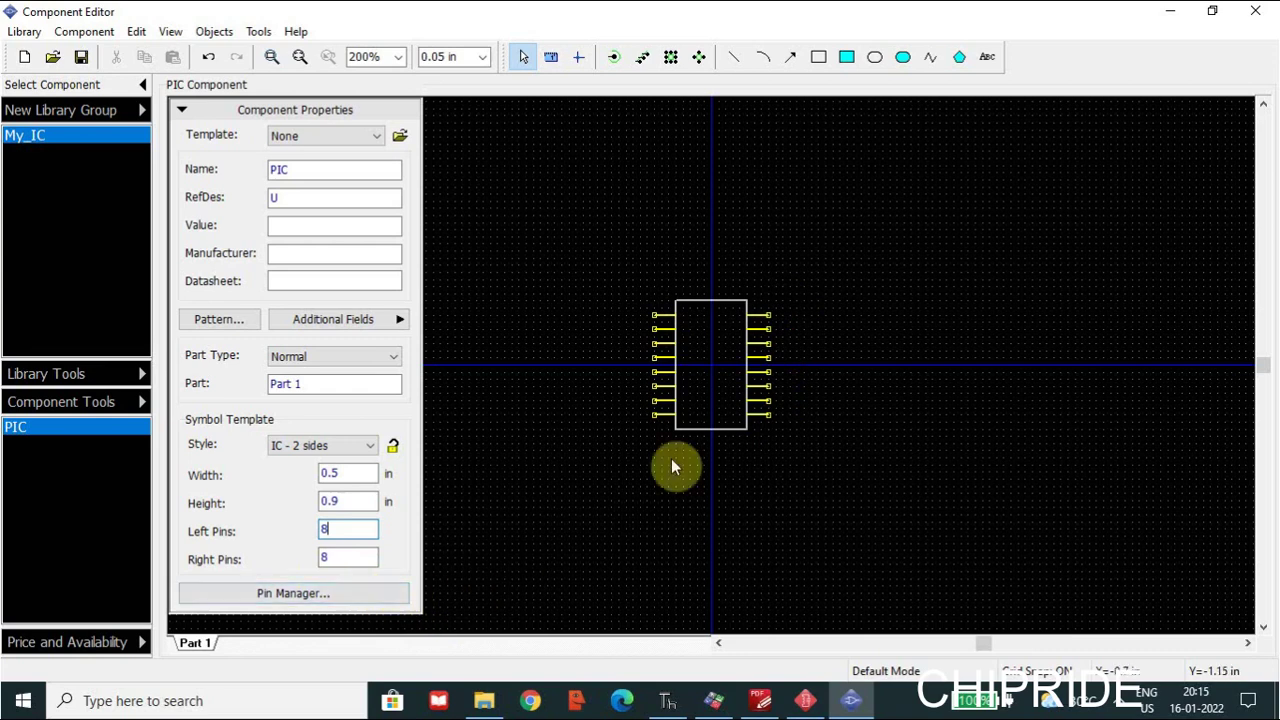
# Open the Pin Manager for the PIC component and review its pin list down to pin 16.
pyautogui.click(350, 599)
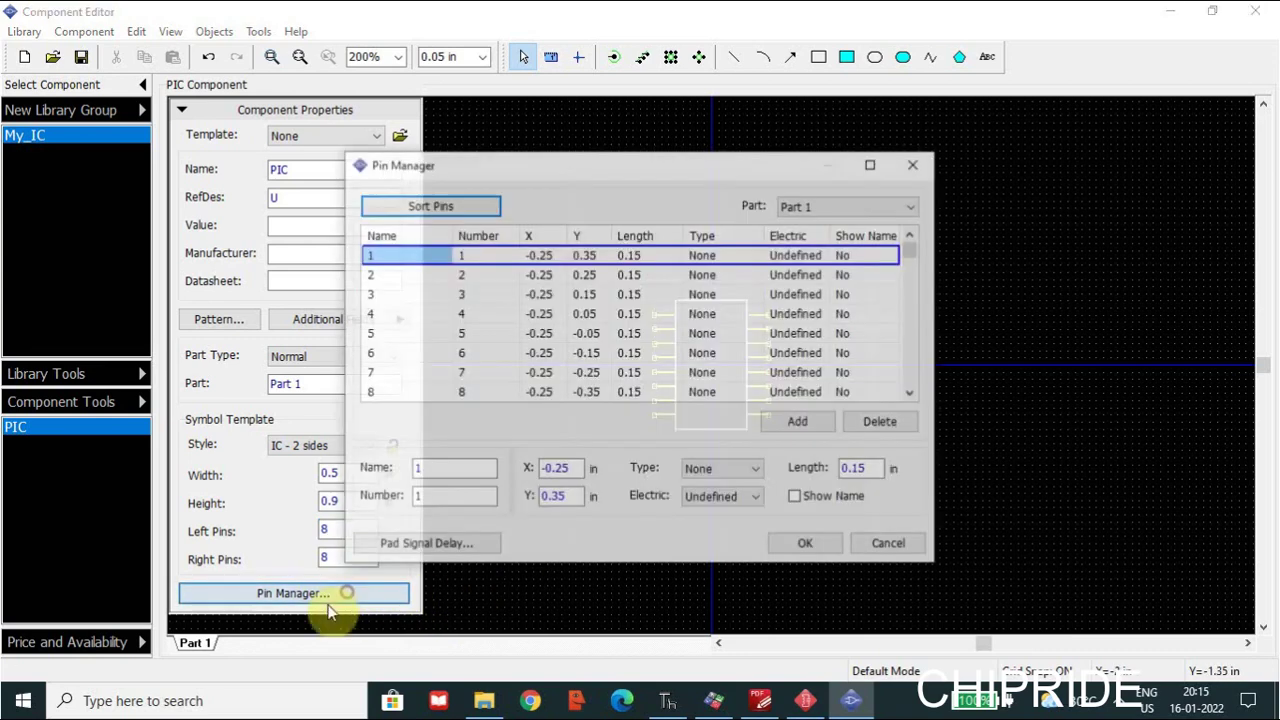
pyautogui.click(376, 382)
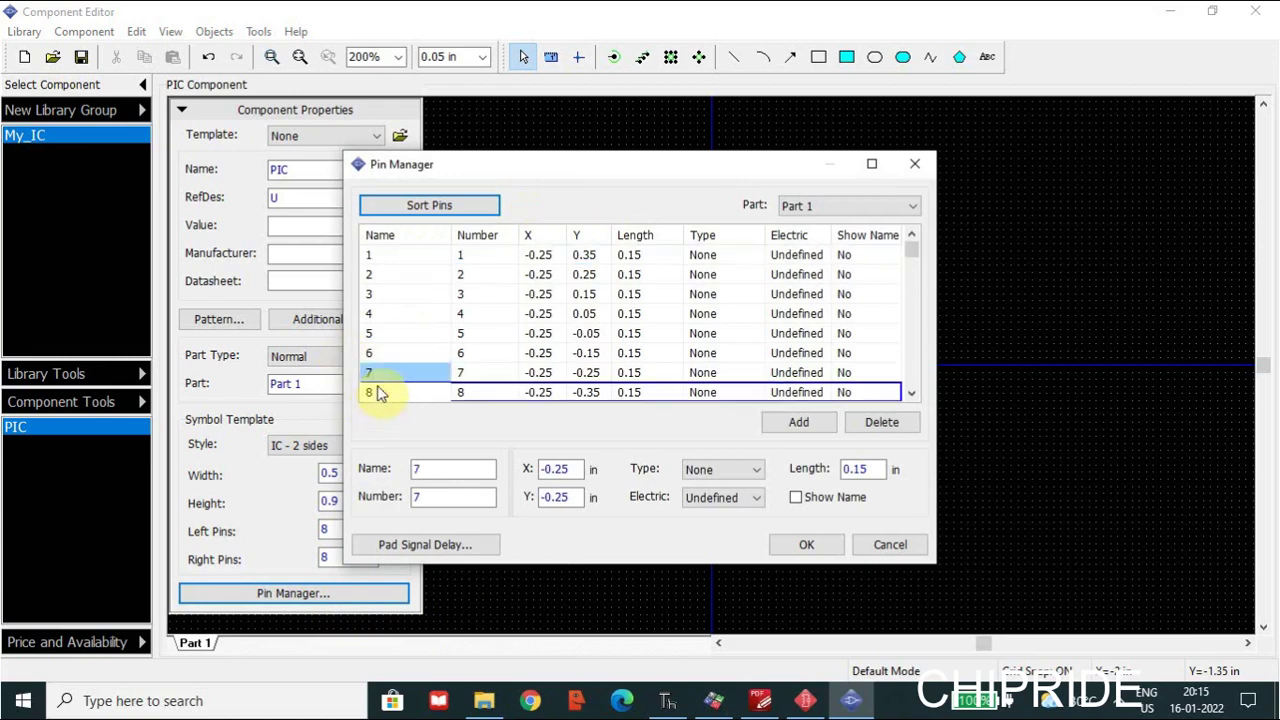
pyautogui.scroll(-3, 378, 390)
pyautogui.click(378, 392)
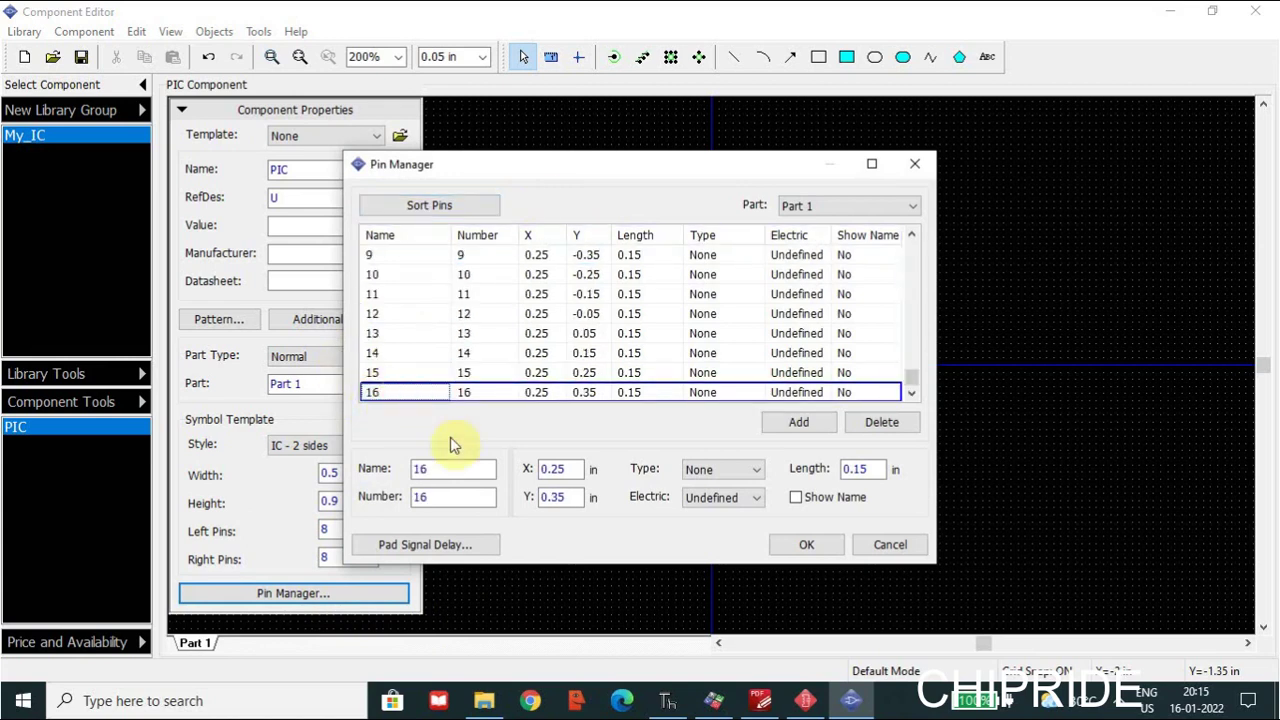
# Rename pin 16 of the PIC component to VDD and turn on its name display.
pyautogui.moveTo(457, 471); pyautogui.dragTo(372, 468)
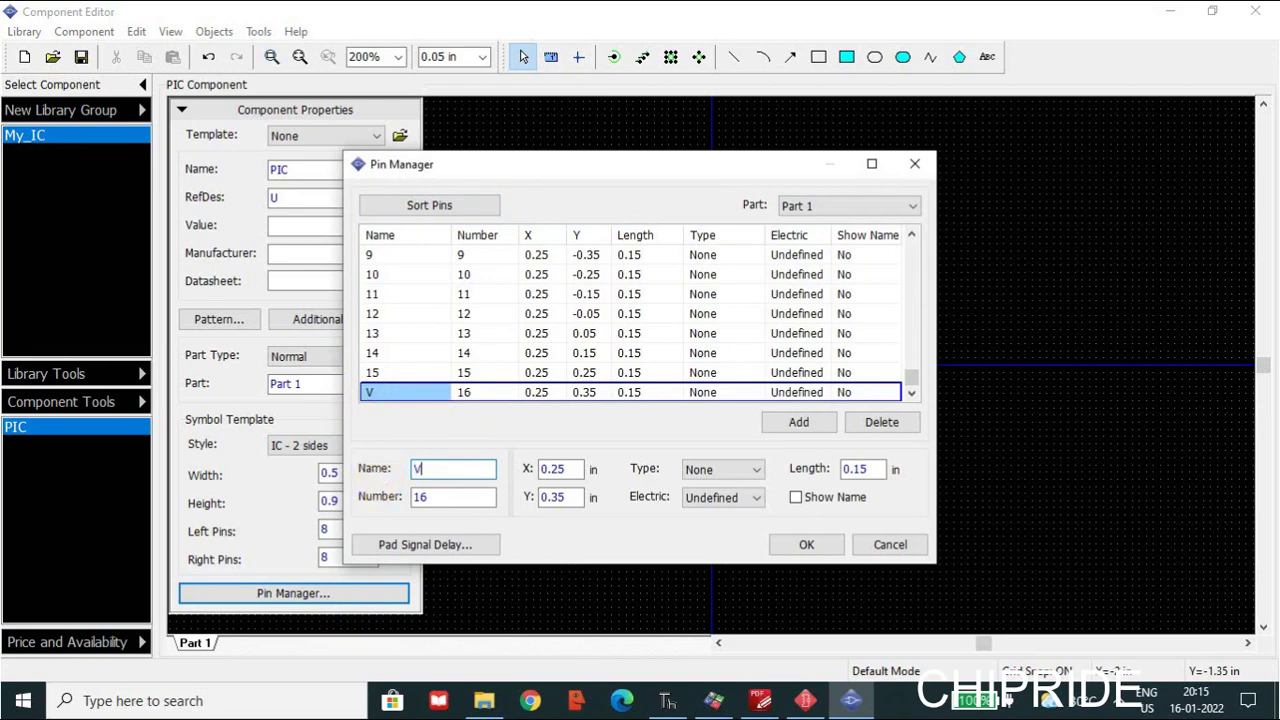
pyautogui.write('VCDD')
pyautogui.press('BackSpace')
pyautogui.write('DD')
pyautogui.click(797, 497)
# Rename pin 8 to GND, turn on its name display, and apply the Pin Manager changes.
pyautogui.click(405, 333)
pyautogui.scroll(5, 394, 329)
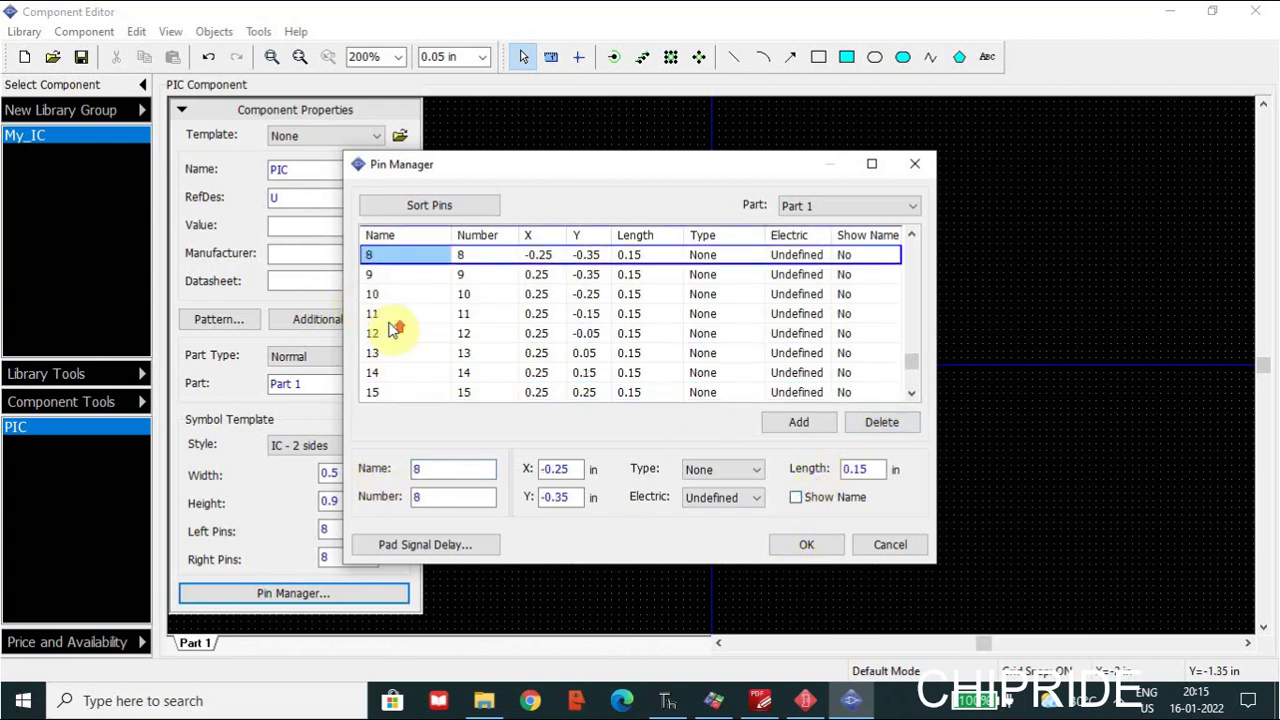
pyautogui.click(446, 471)
pyautogui.press('BackSpace')
pyautogui.write('GND')
pyautogui.click(796, 498)
pyautogui.click(815, 543)
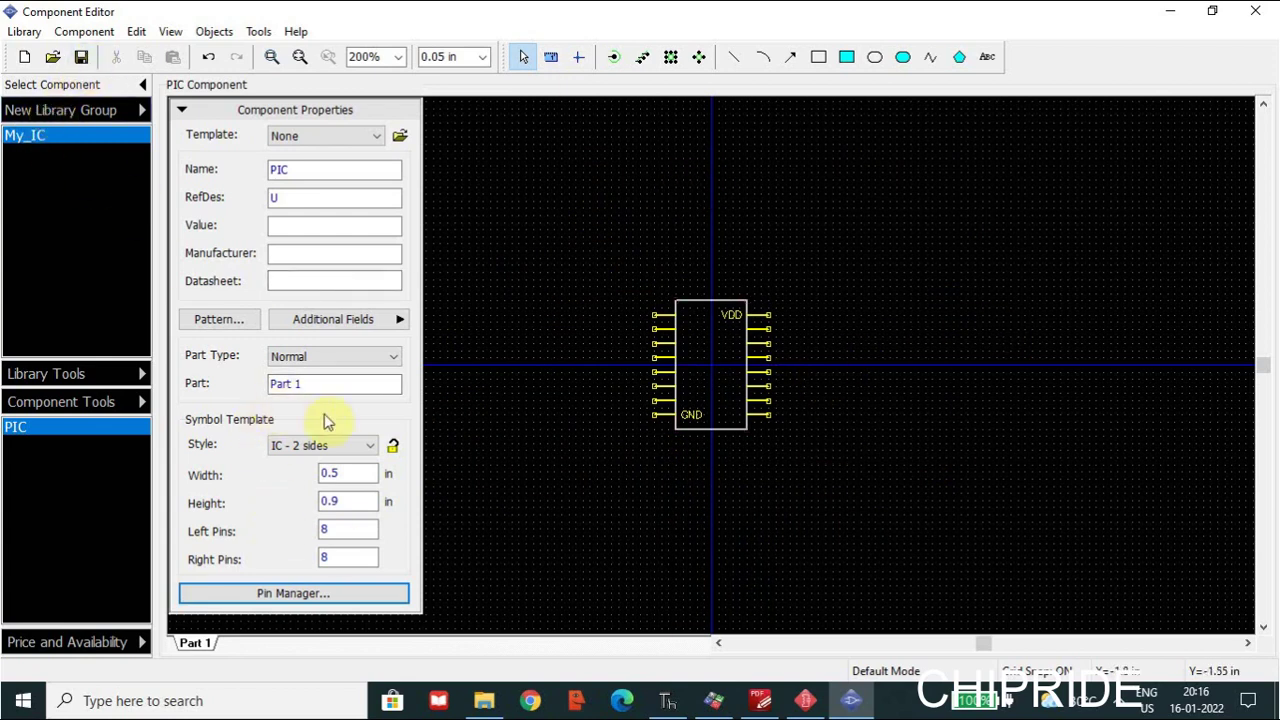
# Draw a tall unfilled rectangle in the empty area up and to the right of the PIC symbol.
pyautogui.click(307, 453)
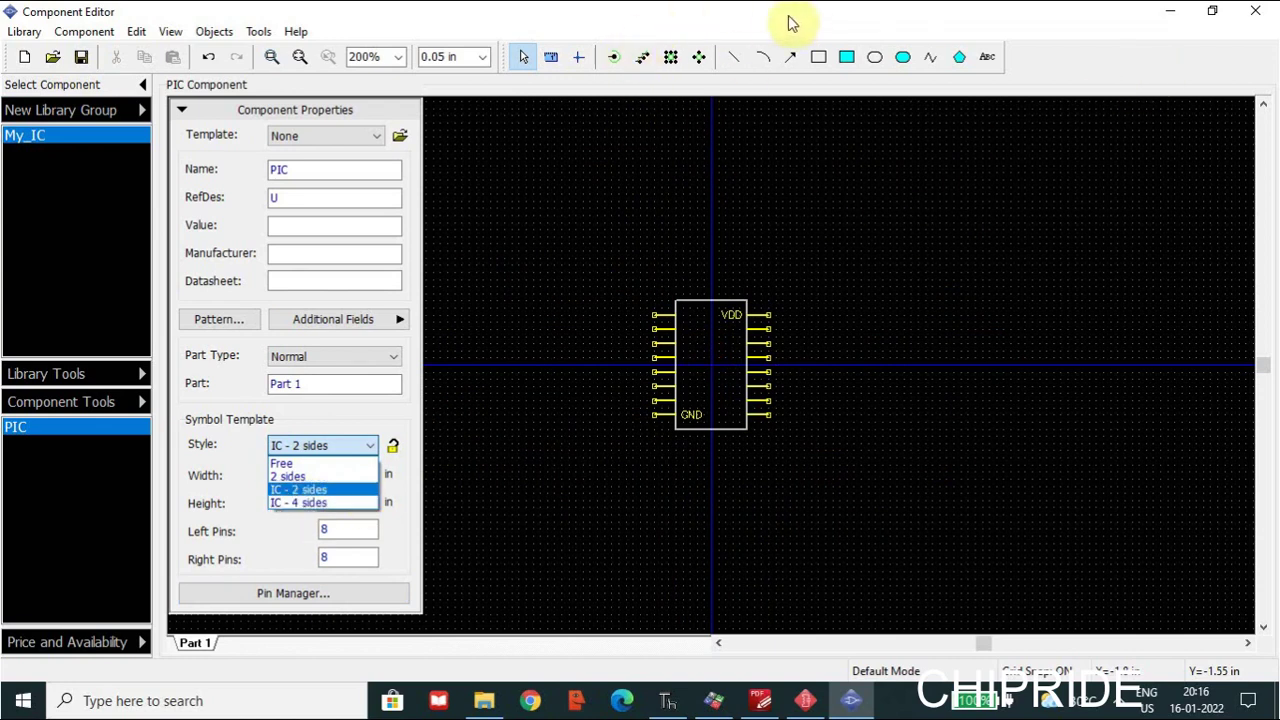
pyautogui.click(643, 63)
pyautogui.click(817, 57)
pyautogui.click(954, 180)
pyautogui.click(1039, 337)
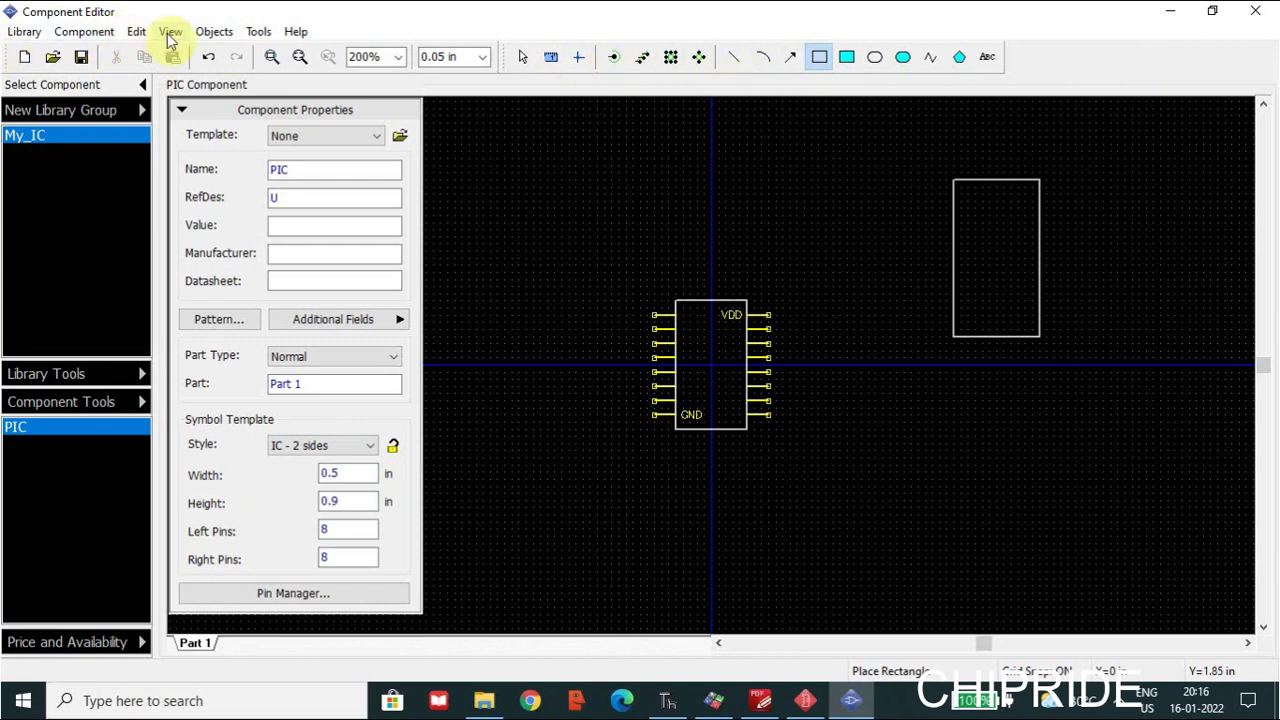
# Place a rectangular arrangement of pins around the drawn rectangle and a circular arrangement of pins below it.
pyautogui.click(205, 33)
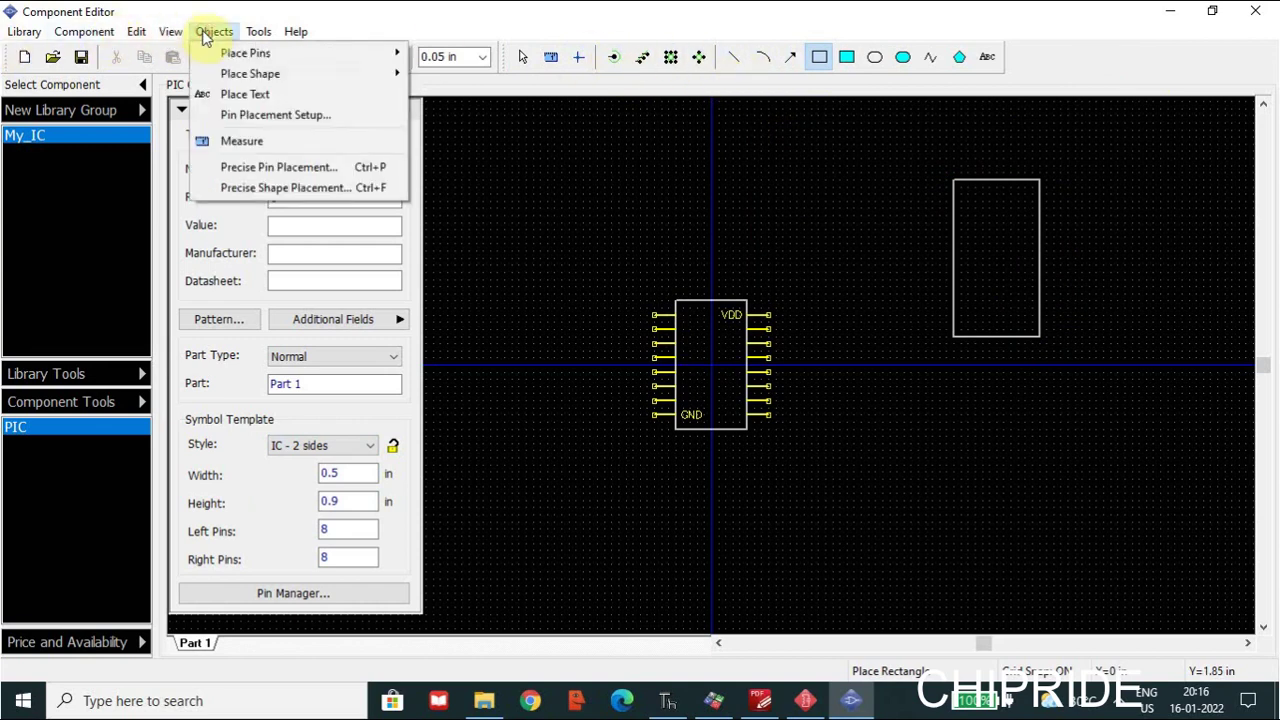
pyautogui.click(678, 58)
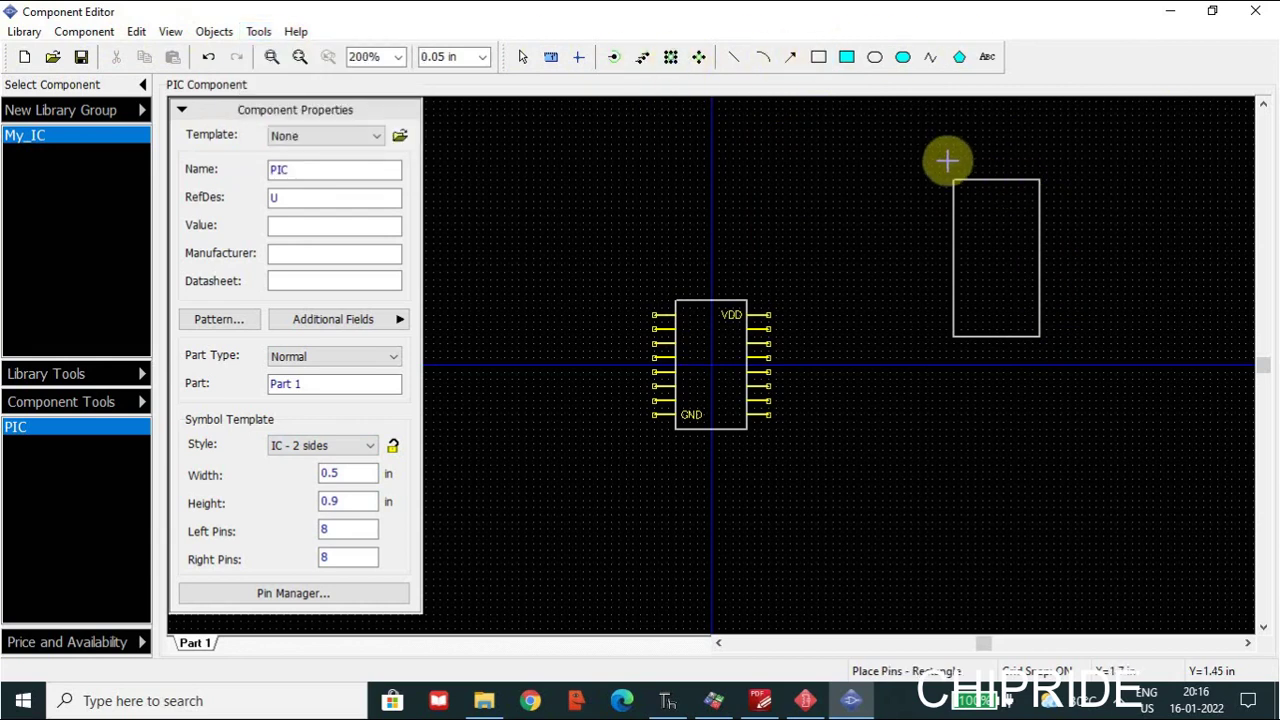
pyautogui.moveTo(946, 169); pyautogui.dragTo(1058, 344)
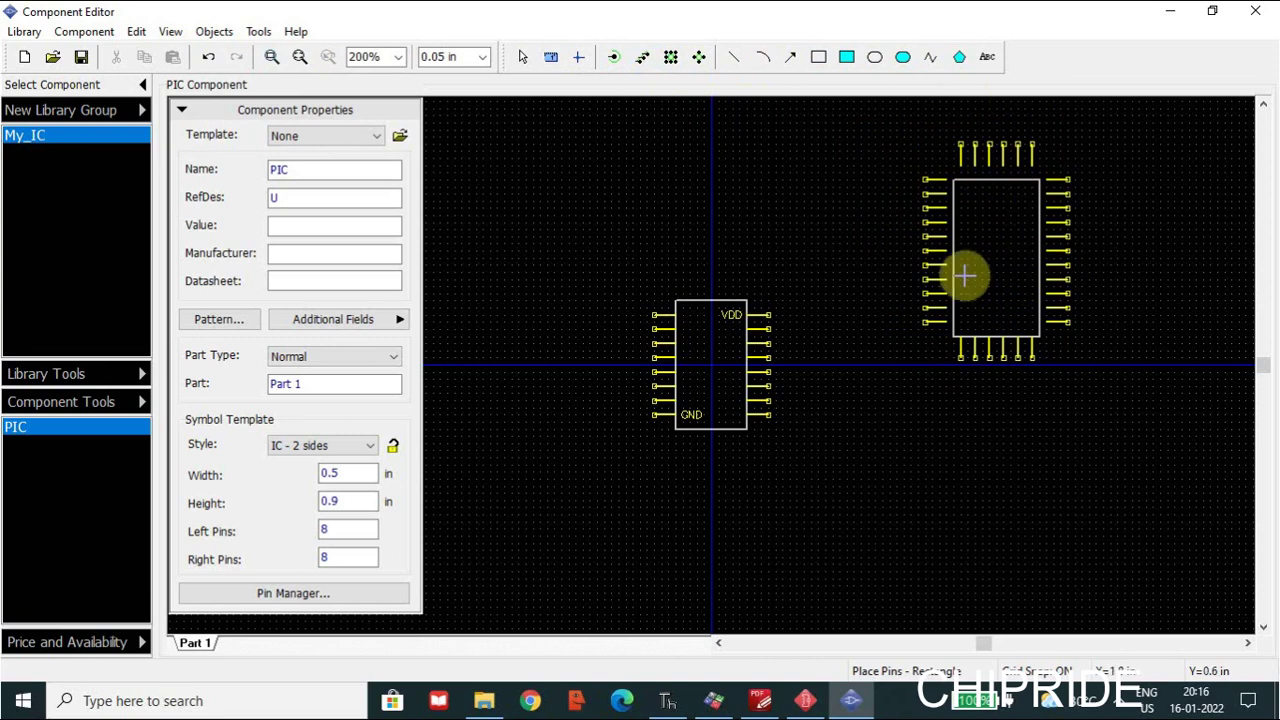
pyautogui.click(699, 60)
pyautogui.moveTo(877, 415); pyautogui.dragTo(1151, 600)
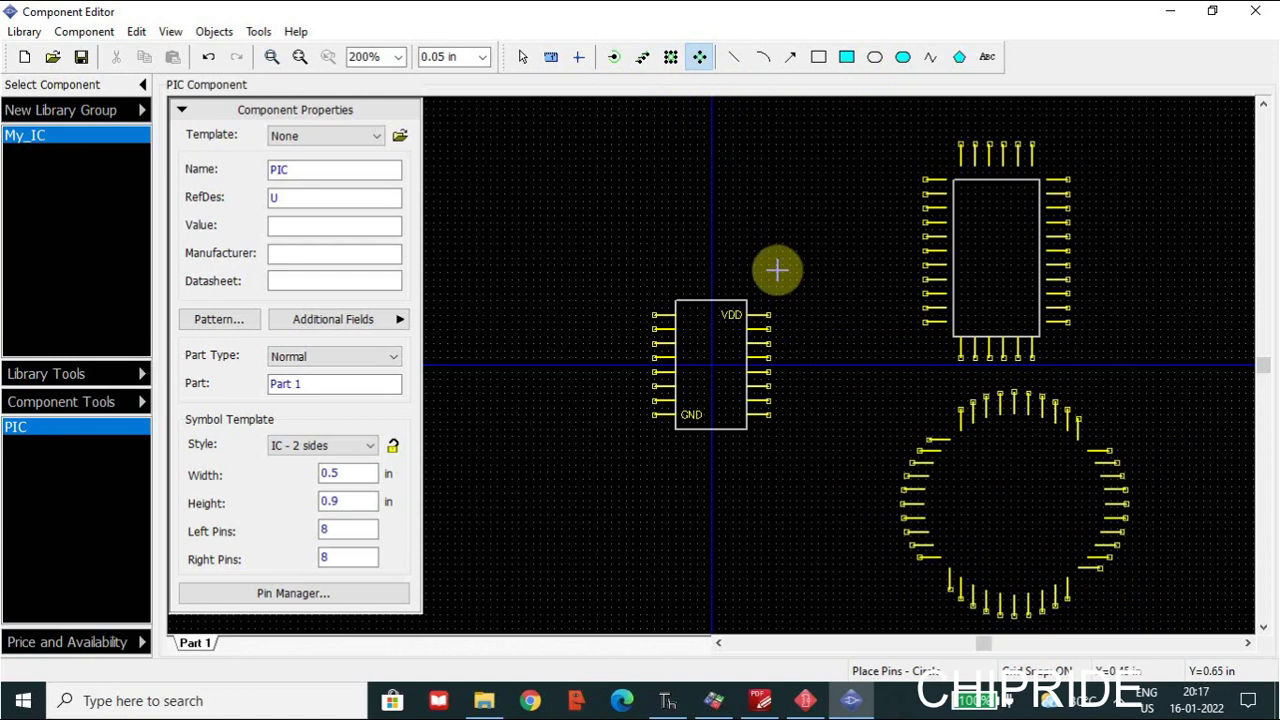
# Undo the circular pins, the rectangular pins and the drawn rectangle.
pyautogui.hotkey('ctrl', 'z')
pyautogui.hotkey('ctrl', 'z')
pyautogui.hotkey('ctrl', 'z')
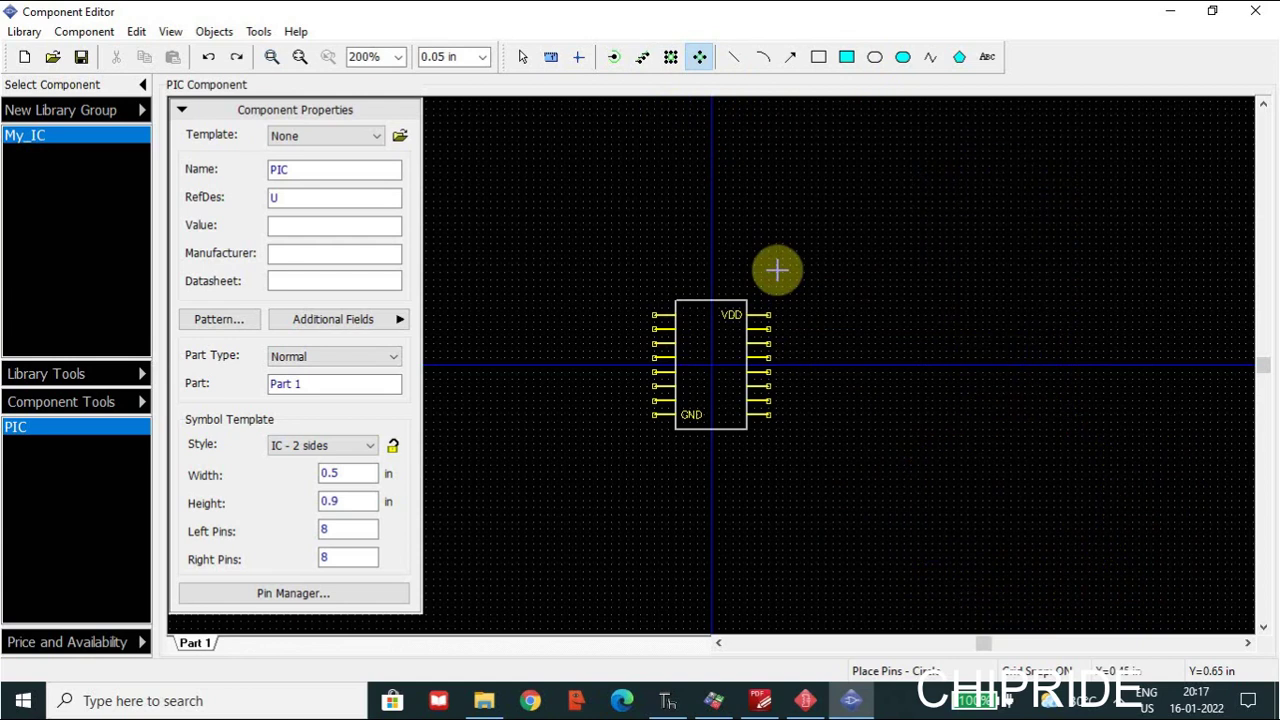
# Save the component library in the lib folder as my_ic1.
pyautogui.click(87, 64)
pyautogui.click(586, 488)
pyautogui.write('my')
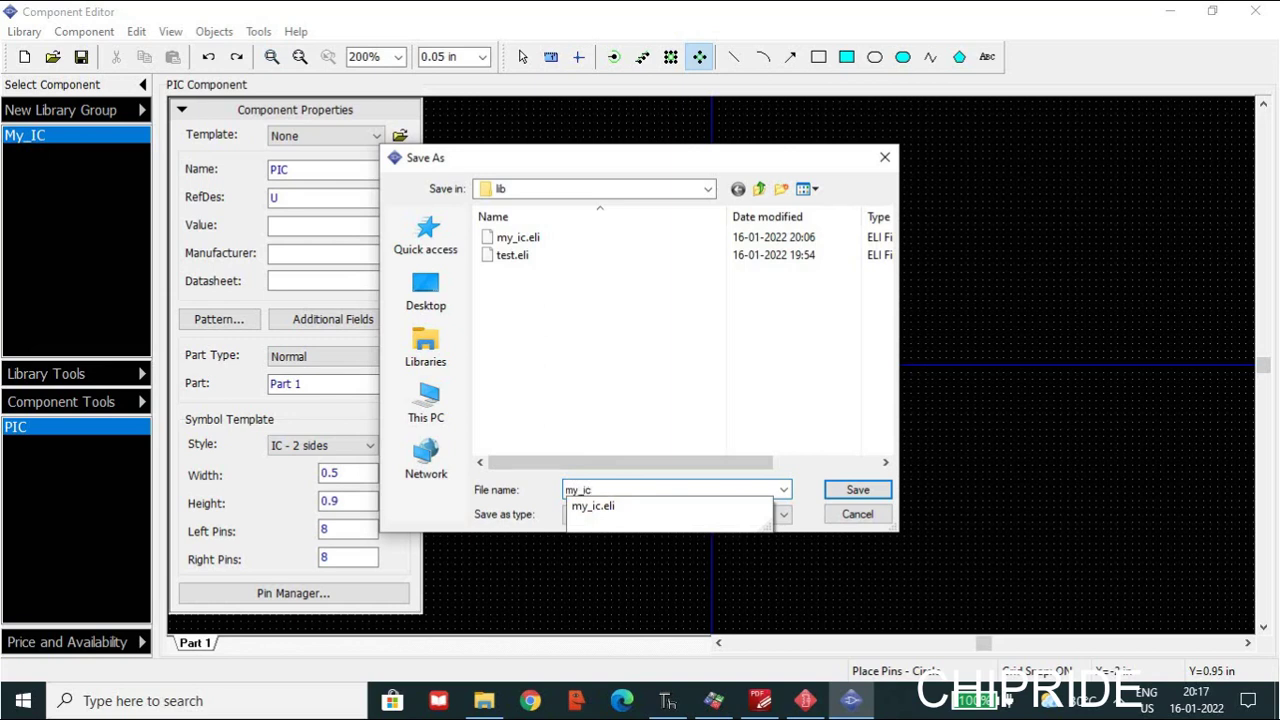
pyautogui.write('_ic')
pyautogui.click(809, 415)
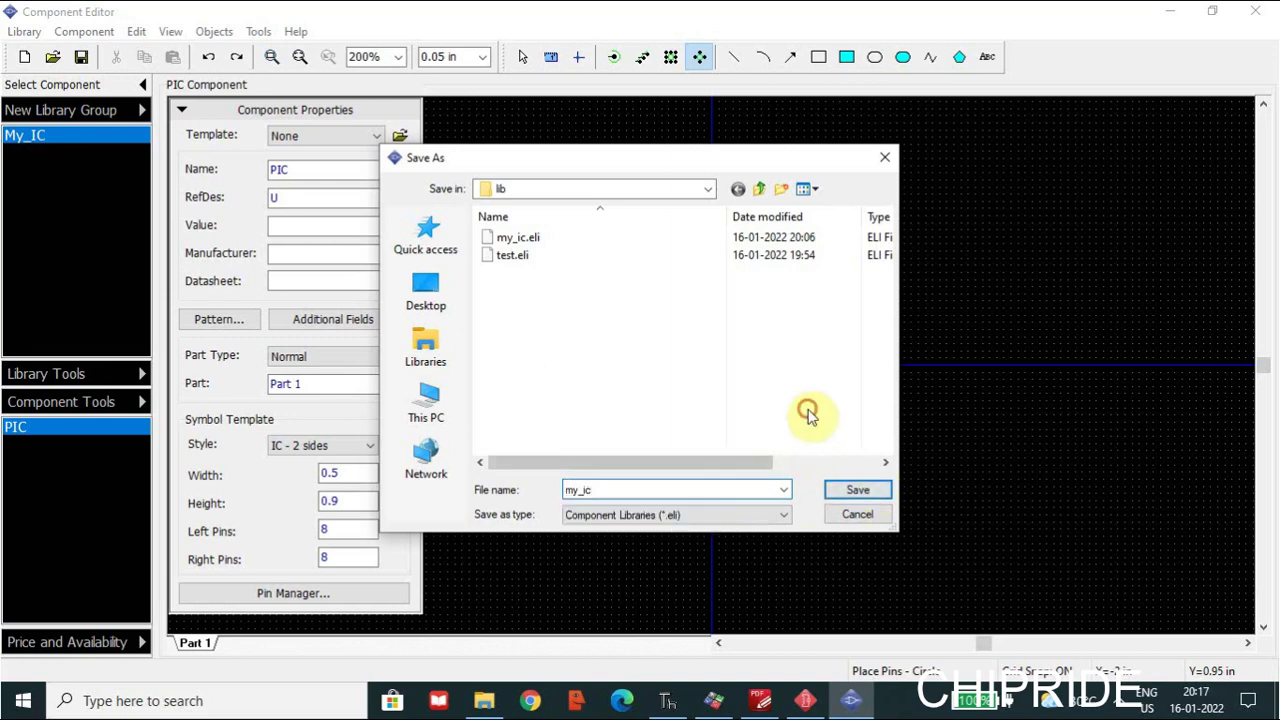
pyautogui.click(857, 492)
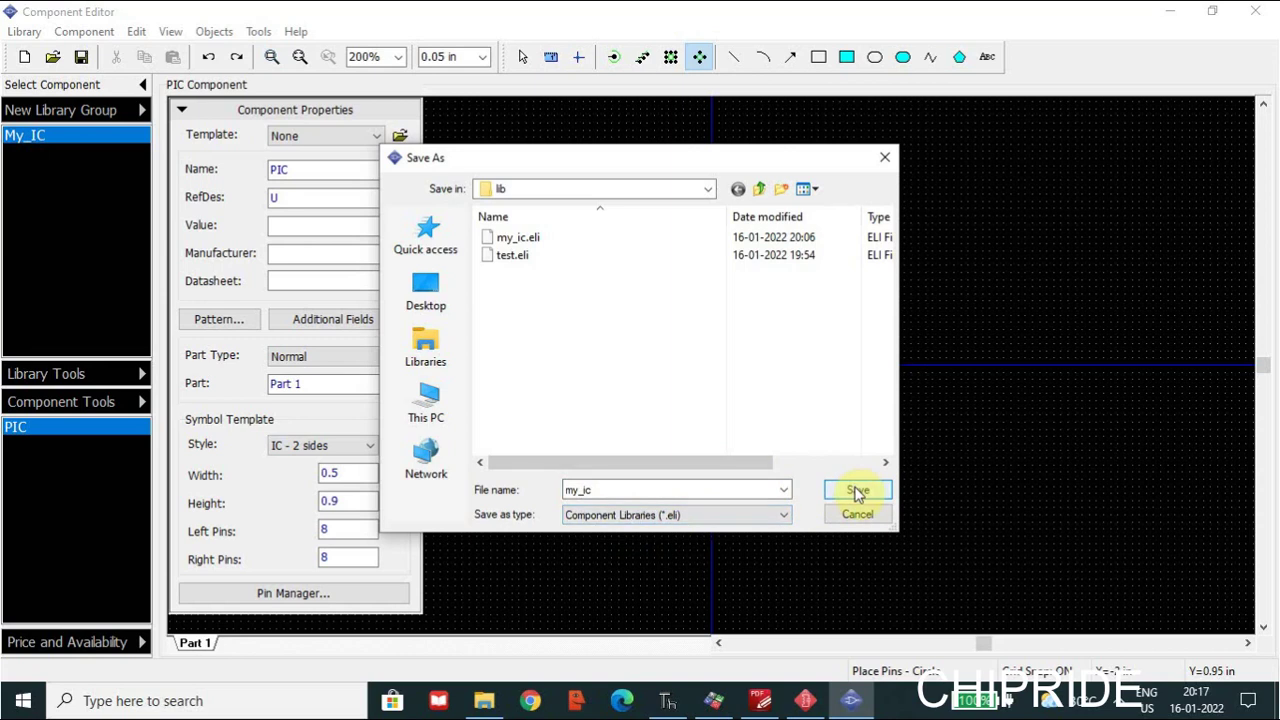
pyautogui.click(520, 241)
pyautogui.doubleClick(600, 490)
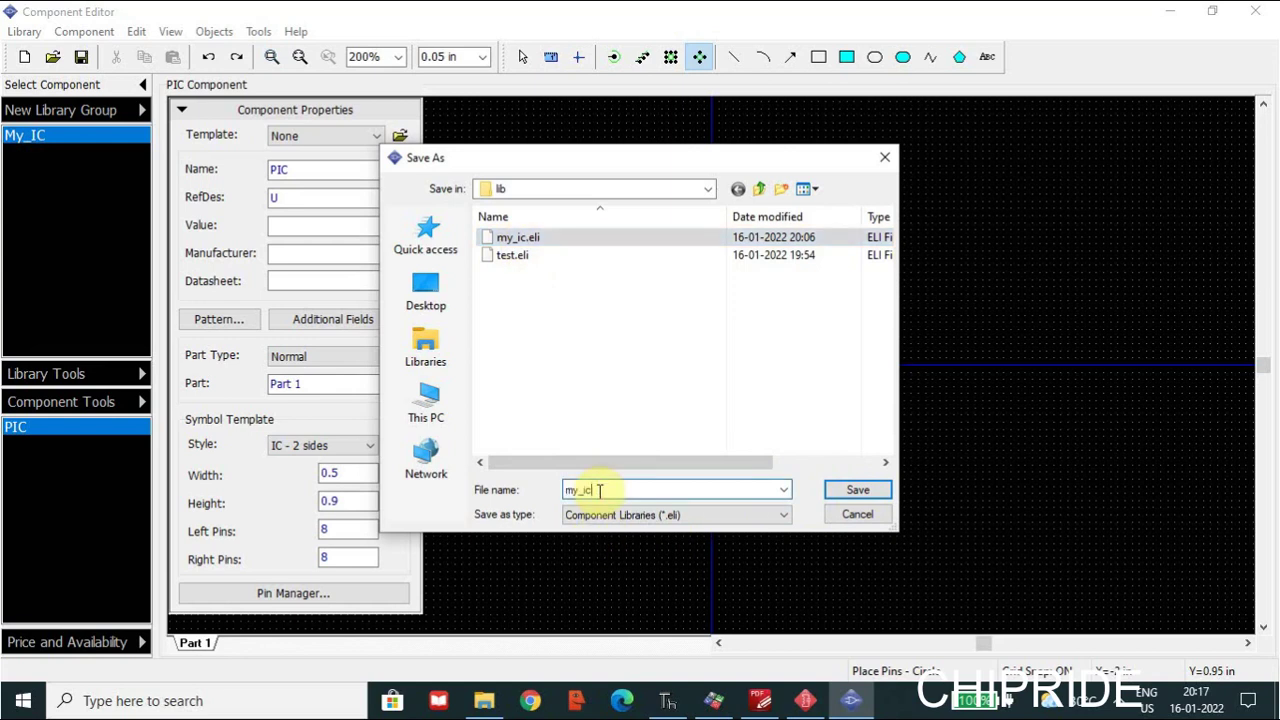
pyautogui.click(857, 490)
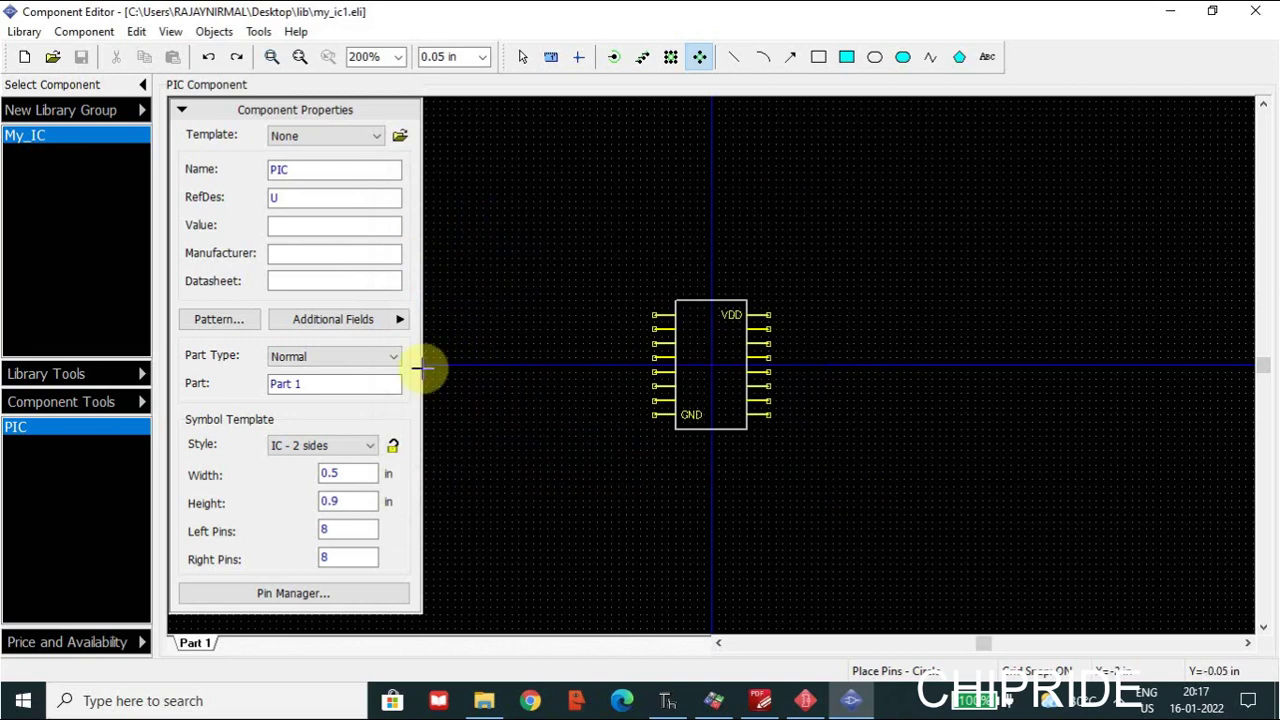
# Switch to the Pattern Editor and delete all the pads and the outline of the existing PIC pattern.
pyautogui.click(716, 698)
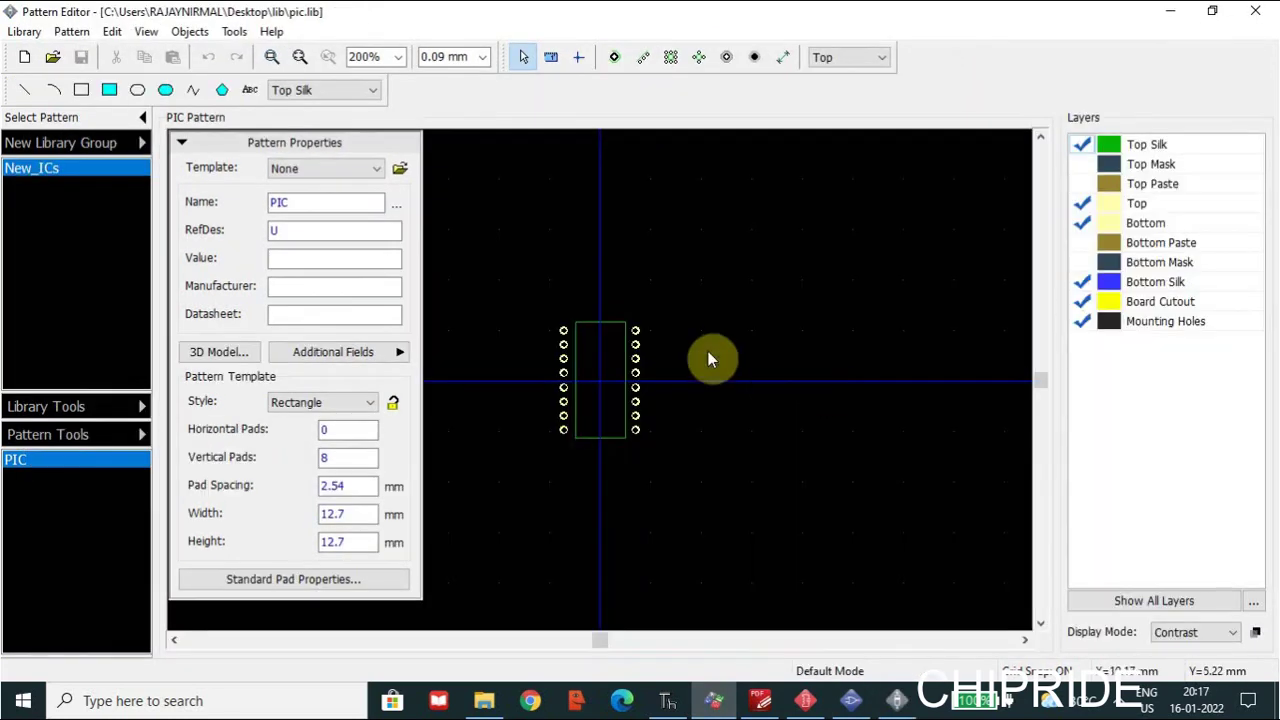
pyautogui.moveTo(530, 283); pyautogui.dragTo(719, 497)
pyautogui.press('Delete')
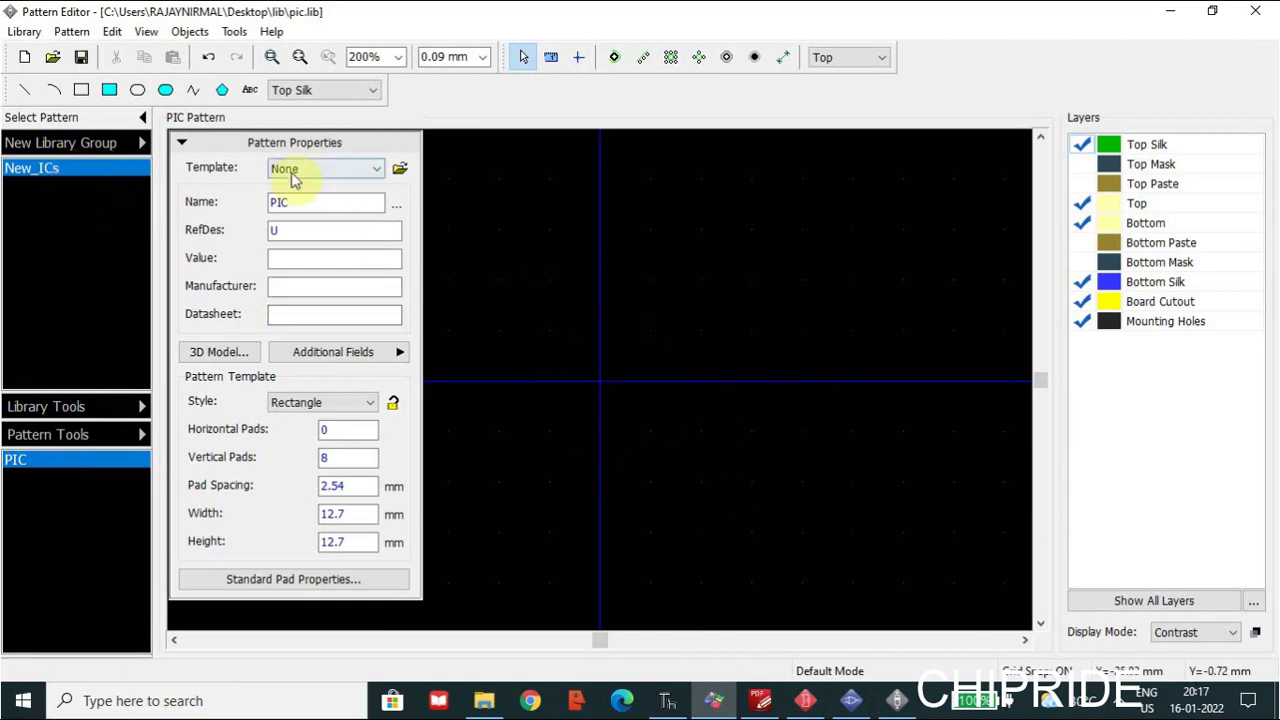
# Create a new pattern library named My_IC in the New Library Group.
pyautogui.click(24, 57)
pyautogui.click(703, 394)
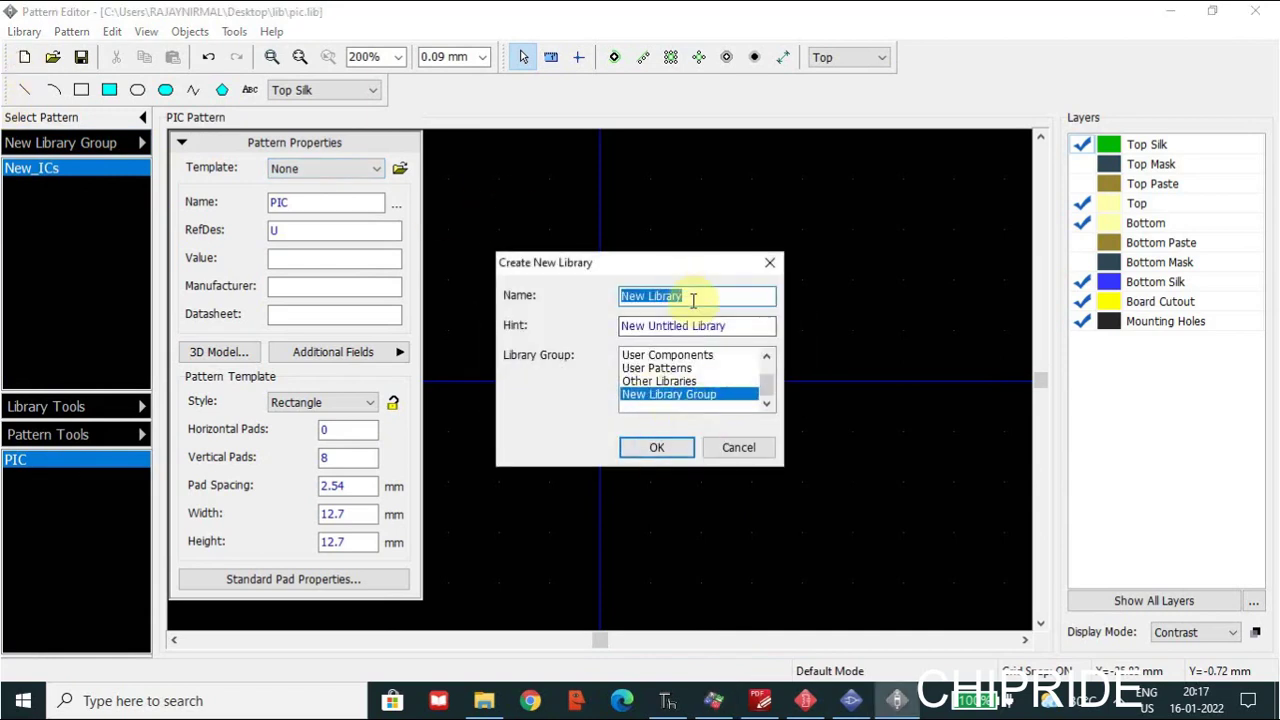
pyautogui.write('My_IC')
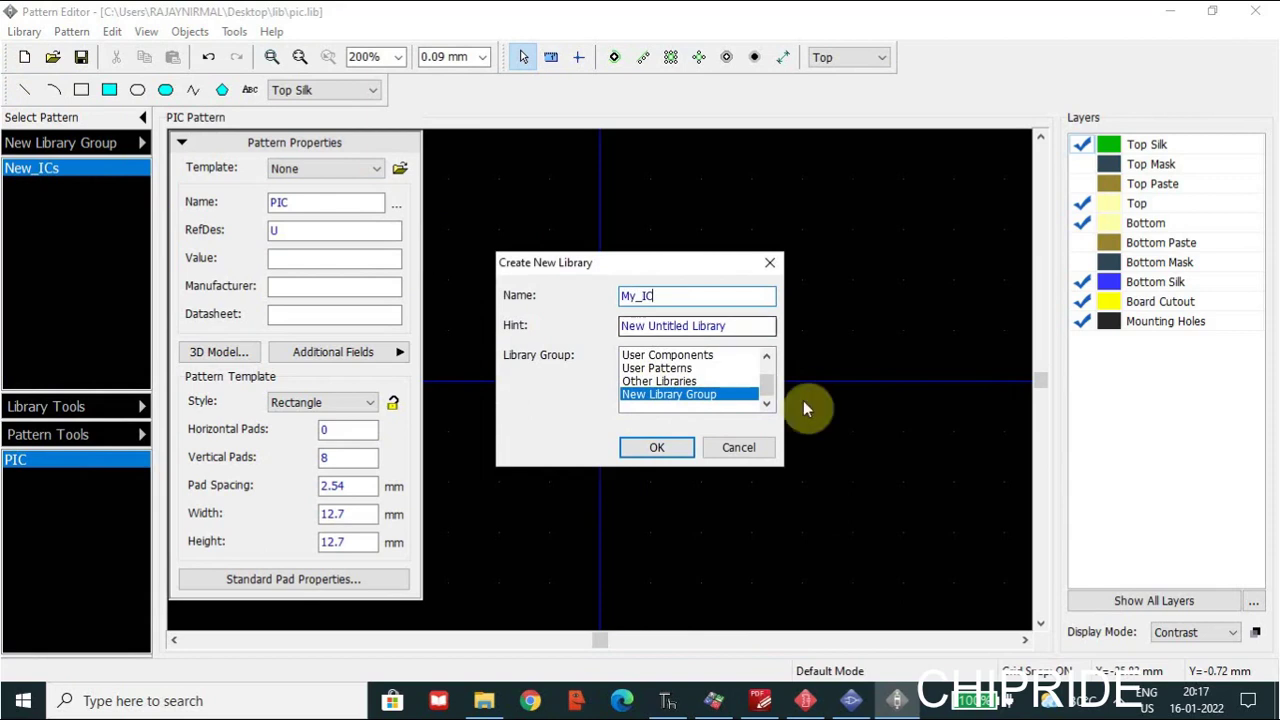
pyautogui.click(652, 449)
# Name the new pattern PIC and set its reference designator to U.
pyautogui.click(343, 203)
pyautogui.press('BackSpace')
pyautogui.press('BackSpace')
pyautogui.press('BackSpace')
pyautogui.press('BackSpace')
pyautogui.press('BackSpace')
pyautogui.press('BackSpace')
pyautogui.press('BackSpace')
pyautogui.write('P')
pyautogui.click(308, 232)
pyautogui.write('U')
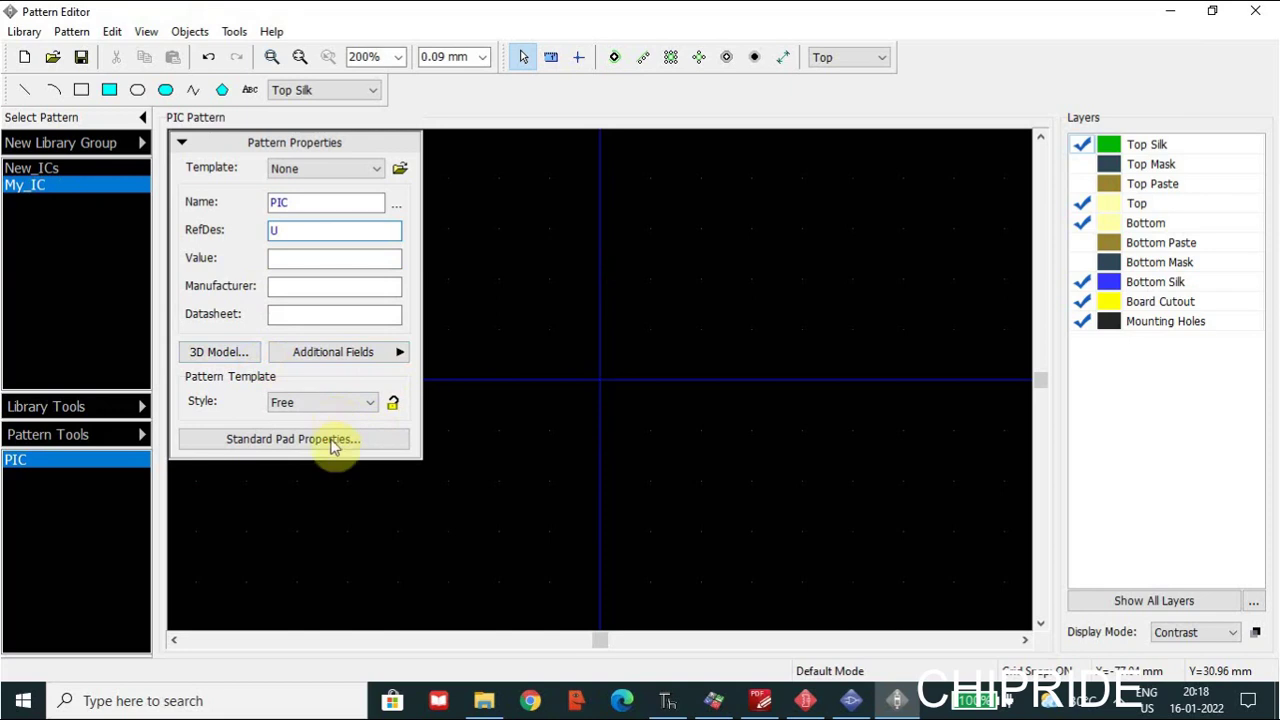
# View the PIC pattern's 3D model window, close it, and lock and unlock the pattern template.
pyautogui.click(222, 358)
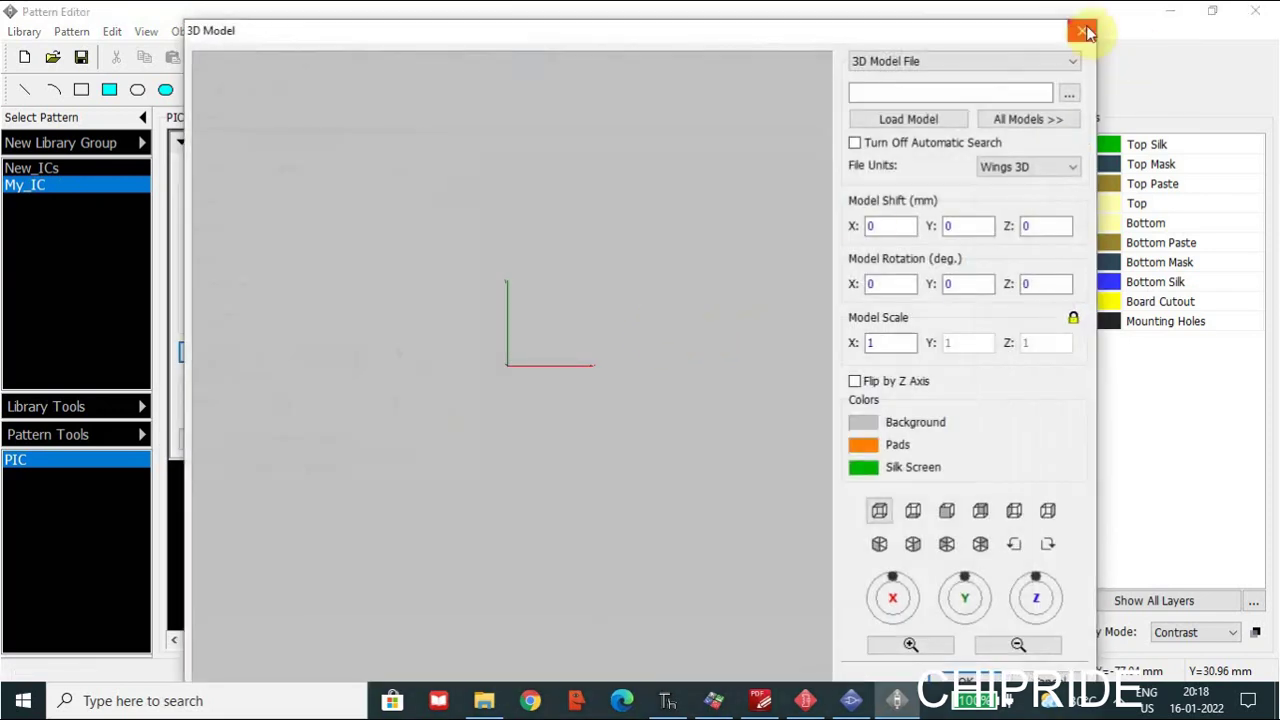
pyautogui.click(1082, 31)
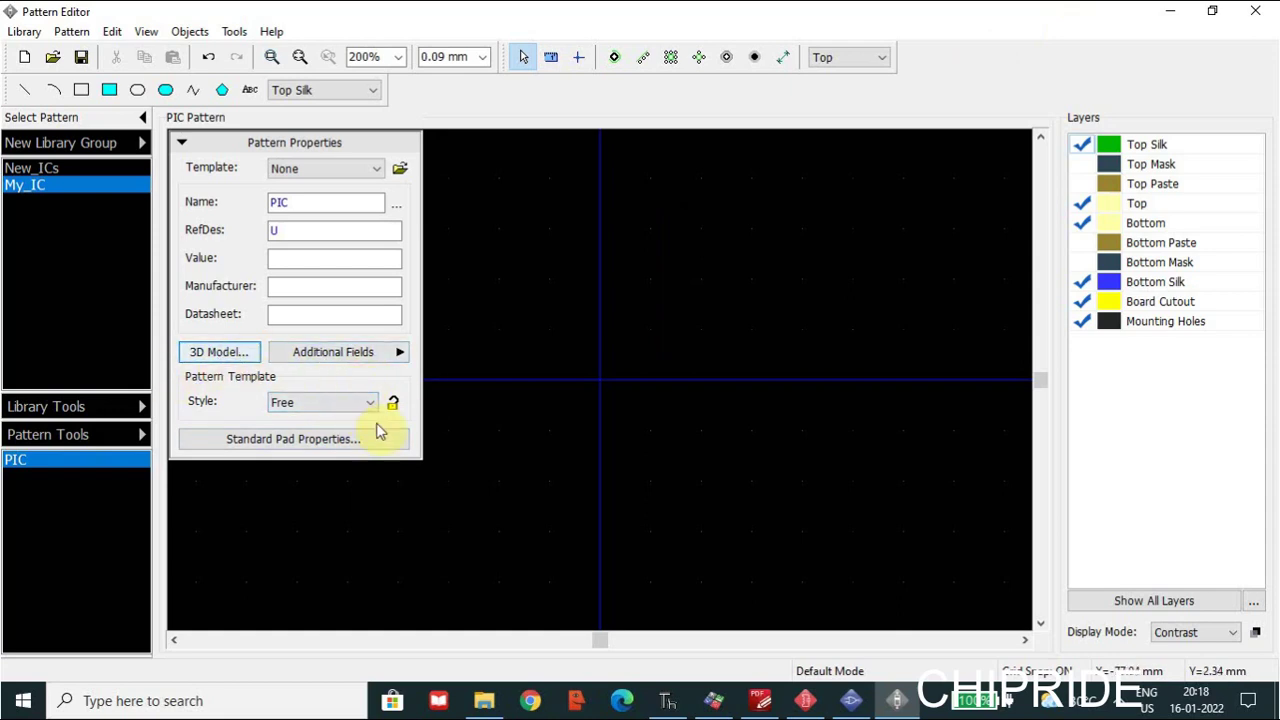
pyautogui.click(395, 410)
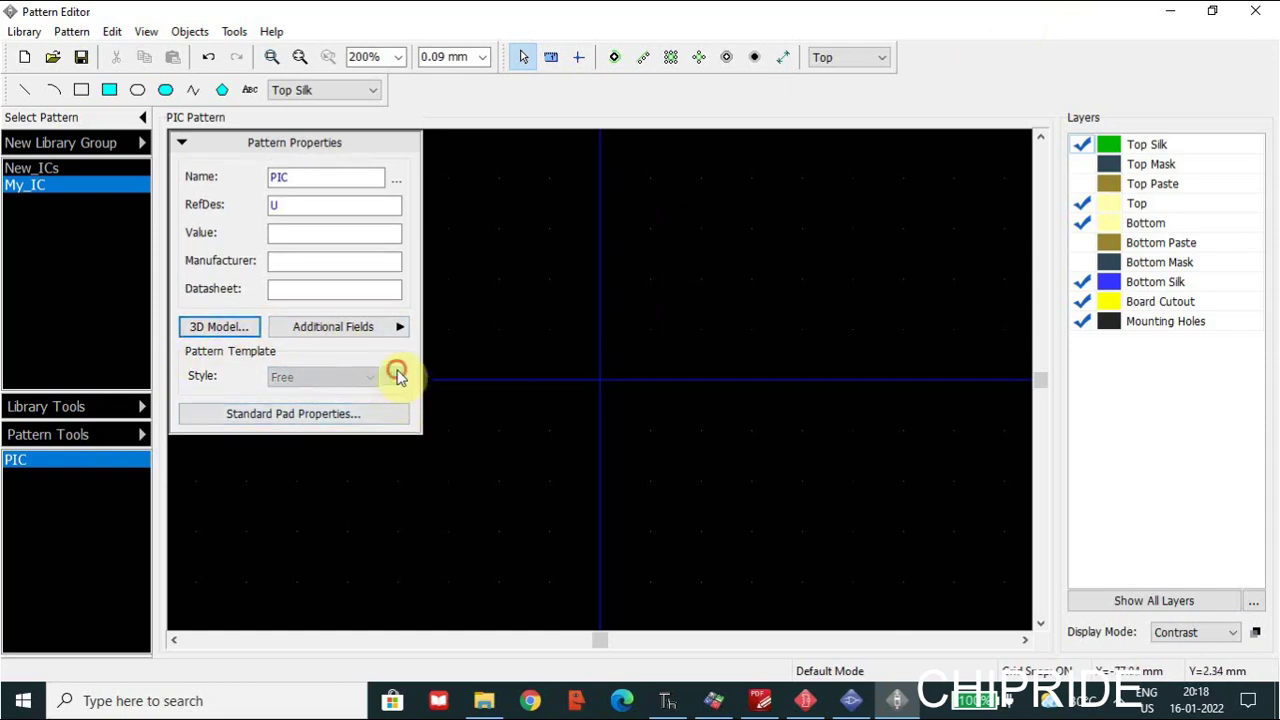
pyautogui.click(397, 374)
# Try the Circle and Square template styles on the PIC pattern, and set its style to Lines.
pyautogui.click(357, 406)
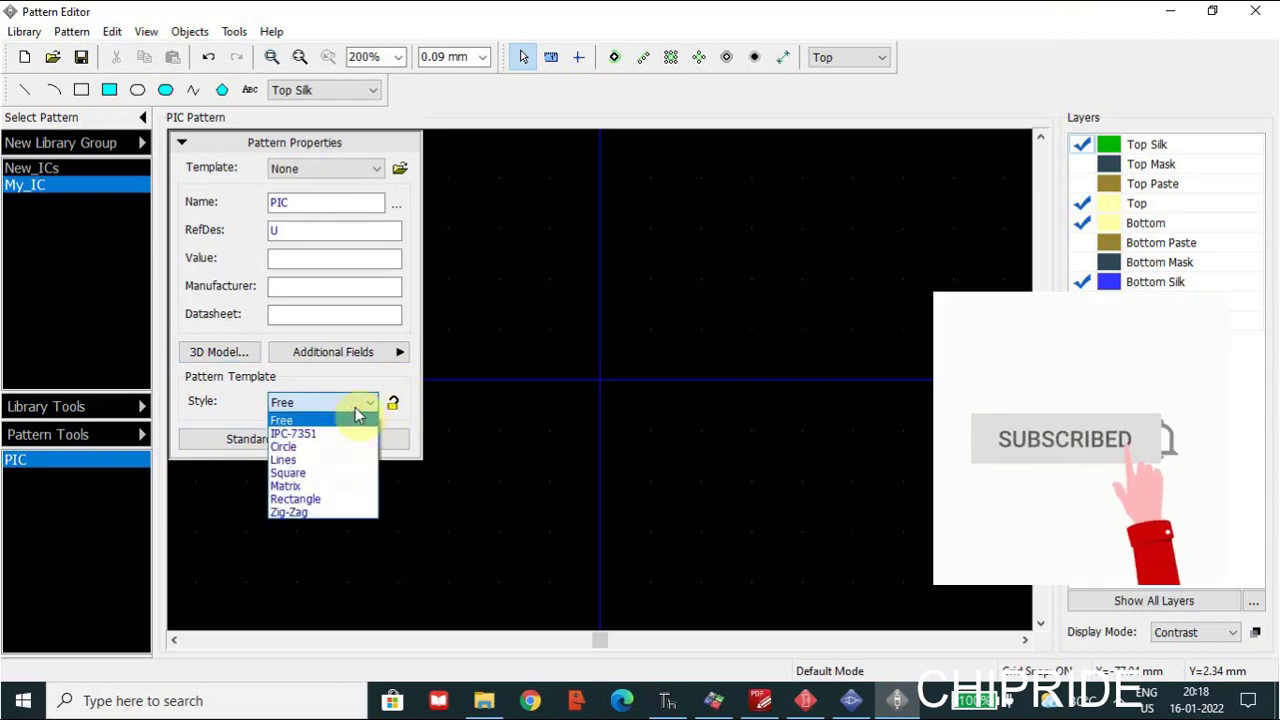
pyautogui.click(332, 447)
pyautogui.click(343, 405)
pyautogui.click(319, 462)
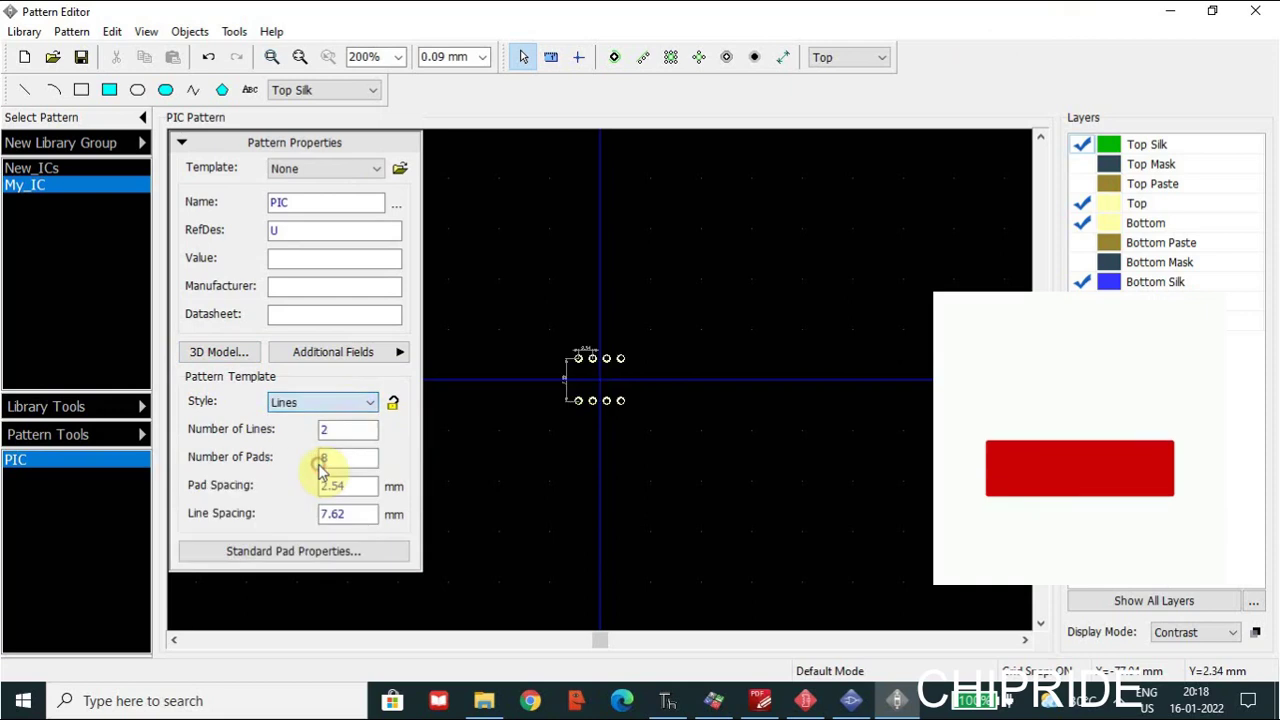
pyautogui.click(347, 409)
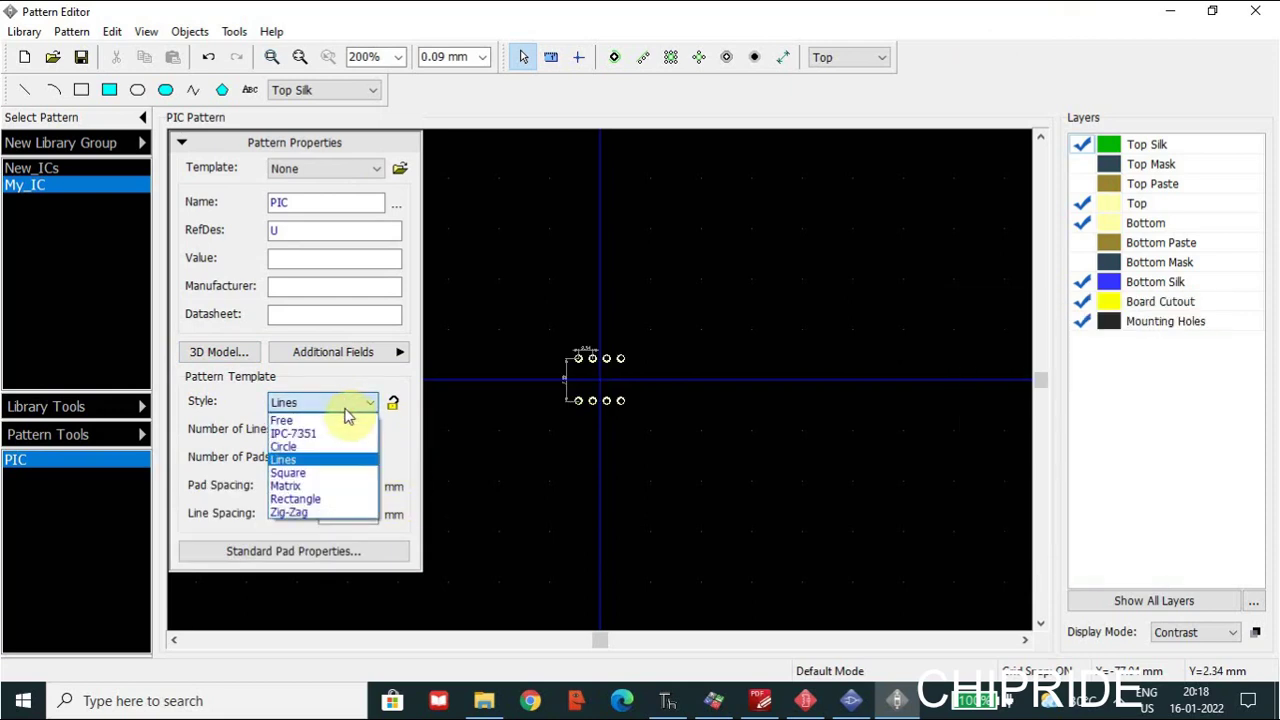
pyautogui.click(338, 472)
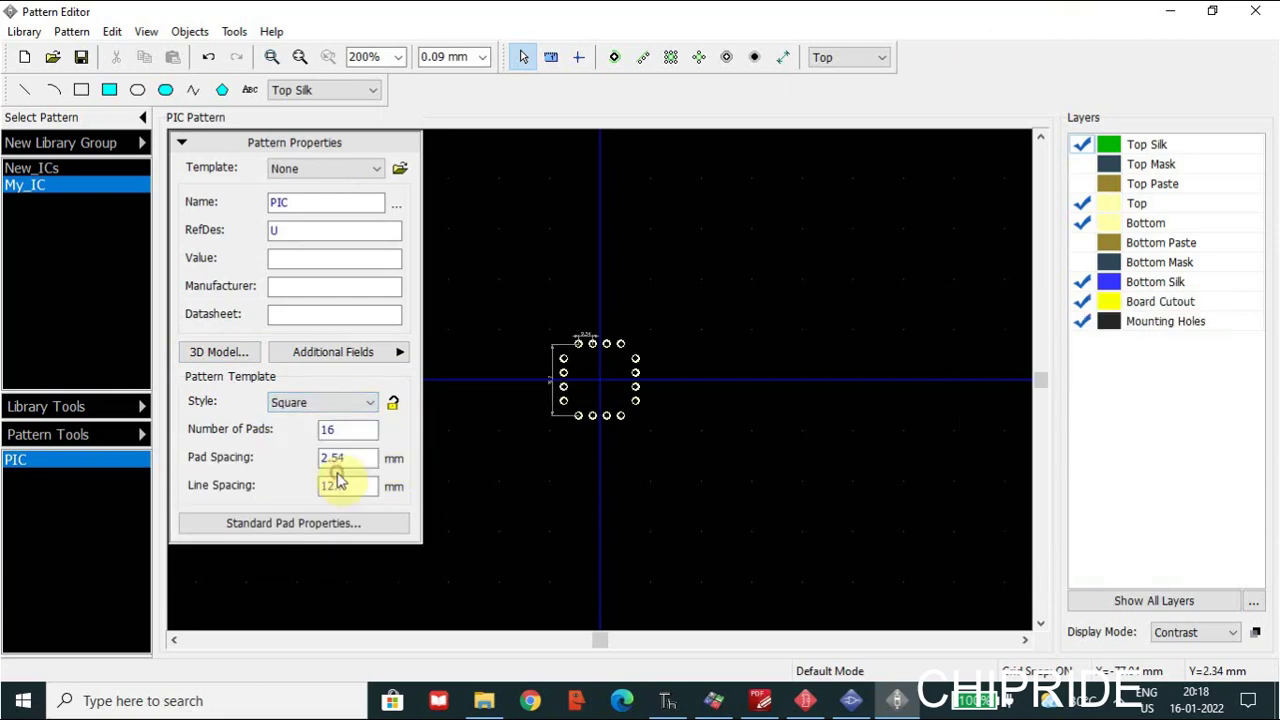
pyautogui.click(350, 404)
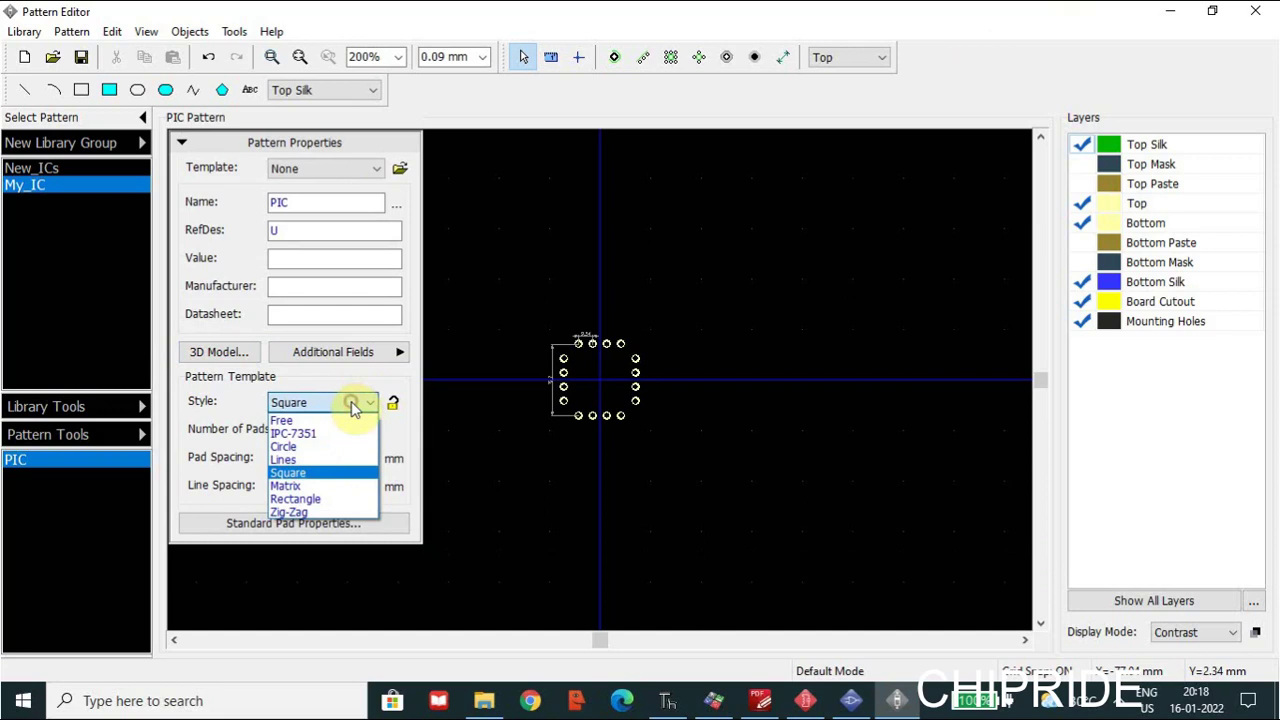
pyautogui.click(330, 459)
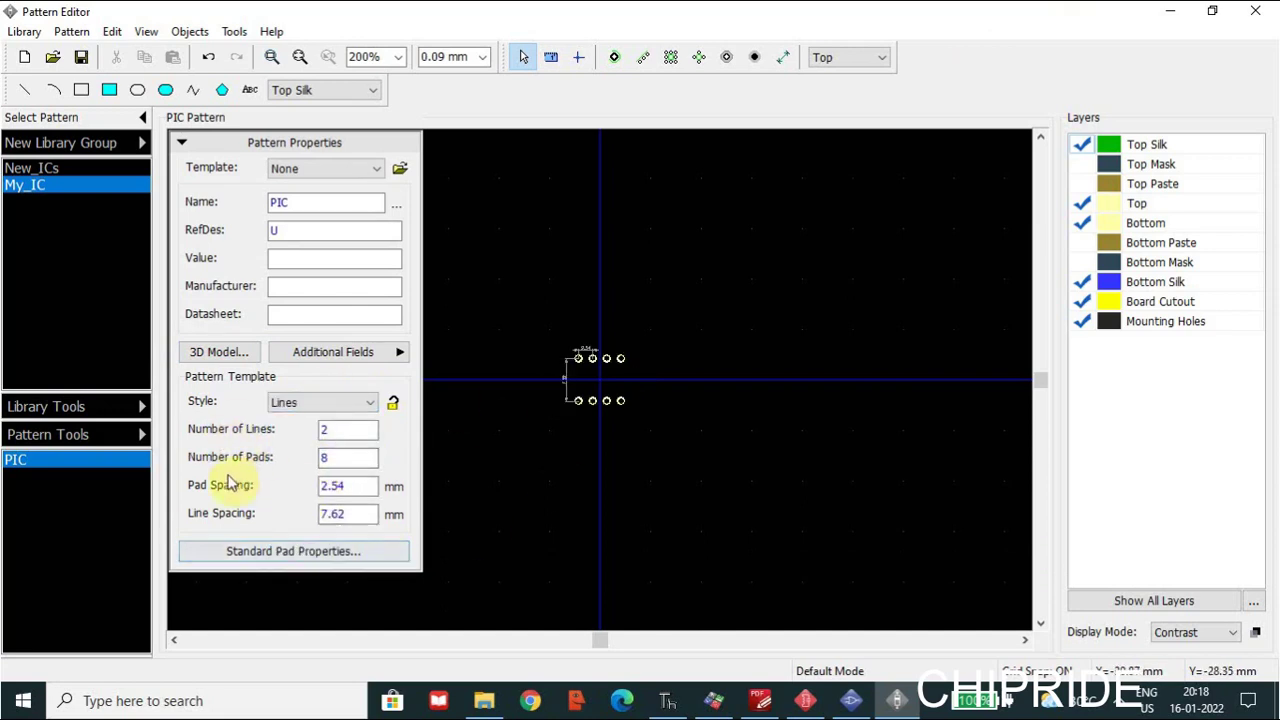
# Examine the pattern's pad and line spacing, and review the land pattern and package drawings in the PDF-XChange datasheet for comparison.
pyautogui.scroll(5, 585, 405)
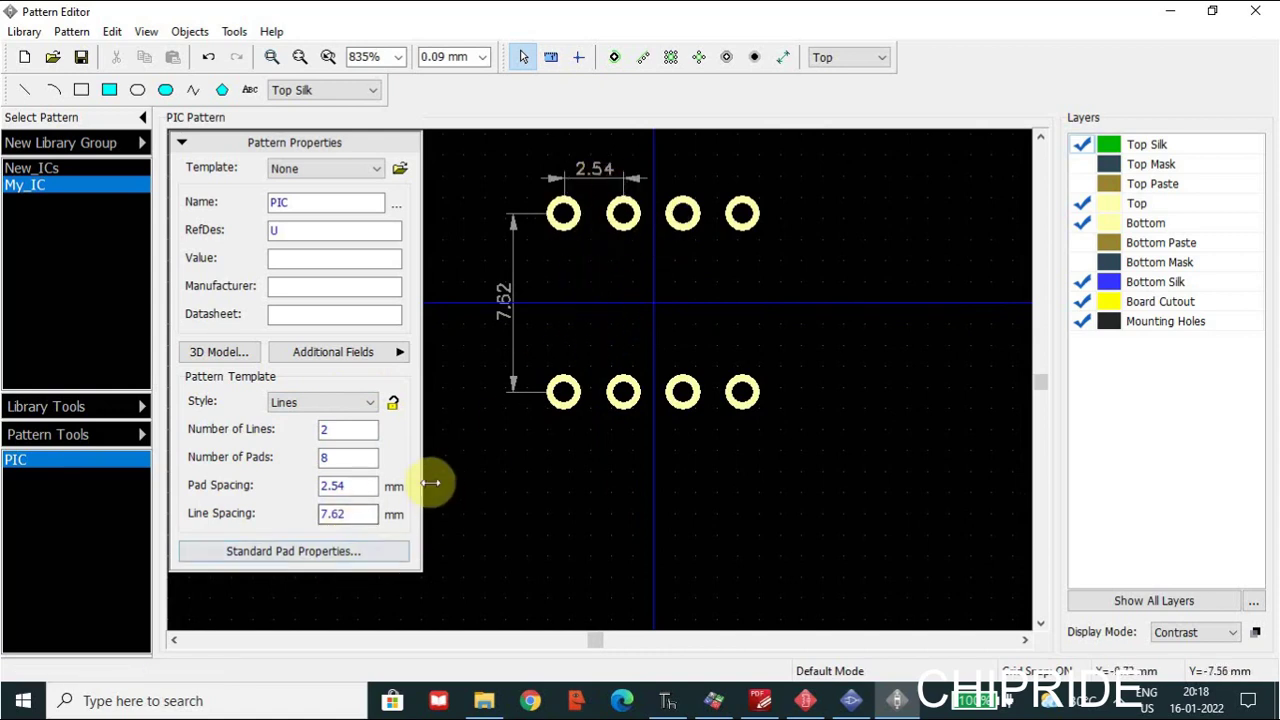
pyautogui.moveTo(561, 266)
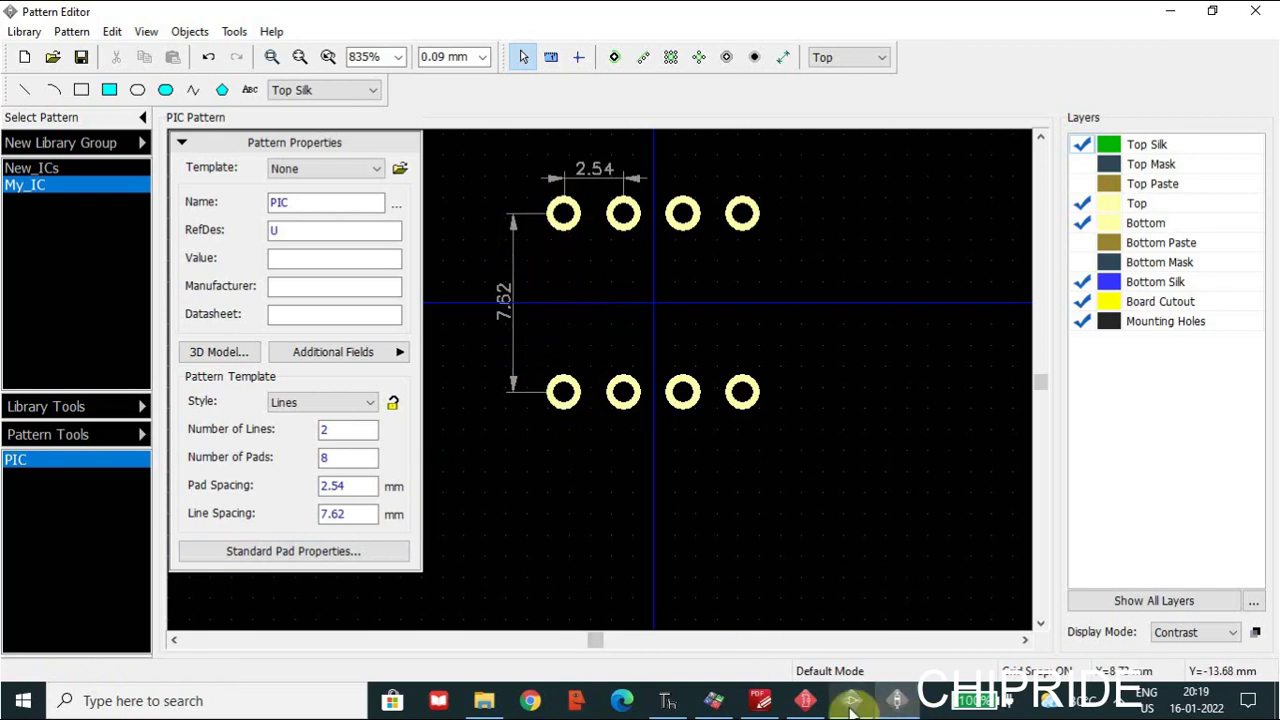
pyautogui.click(762, 704)
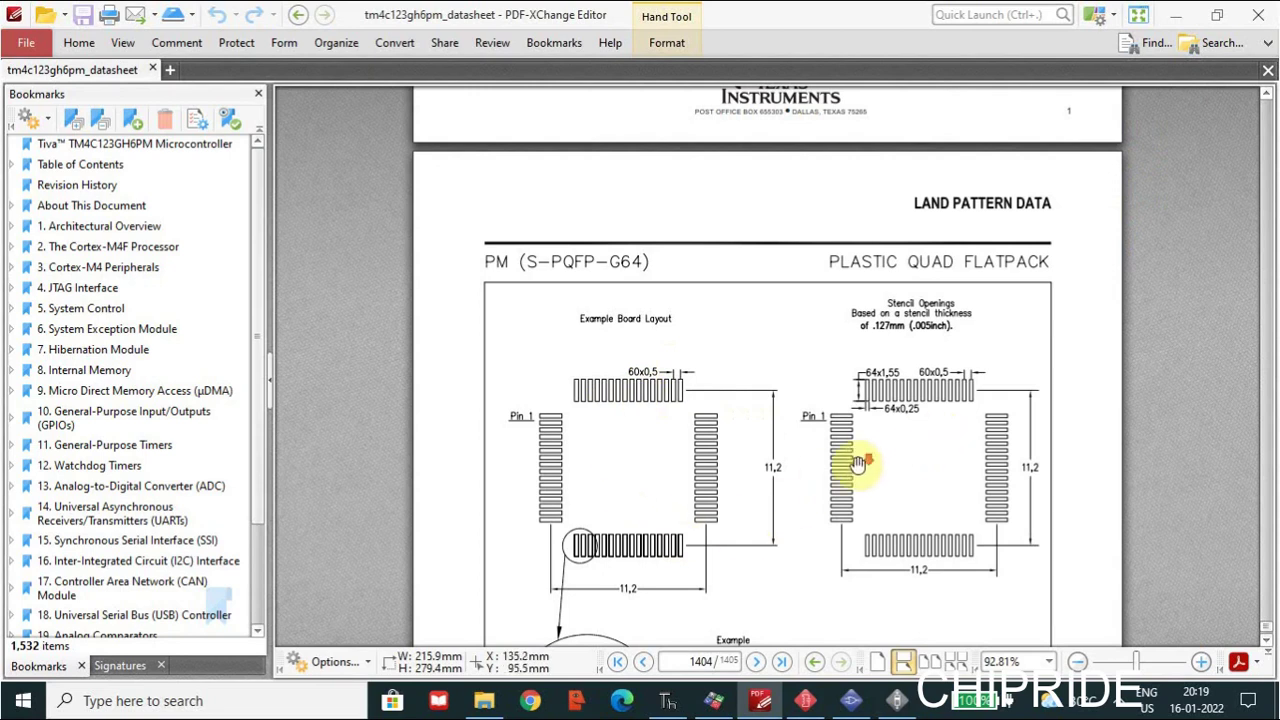
pyautogui.scroll(-1, 857, 468)
pyautogui.scroll(10, 857, 465)
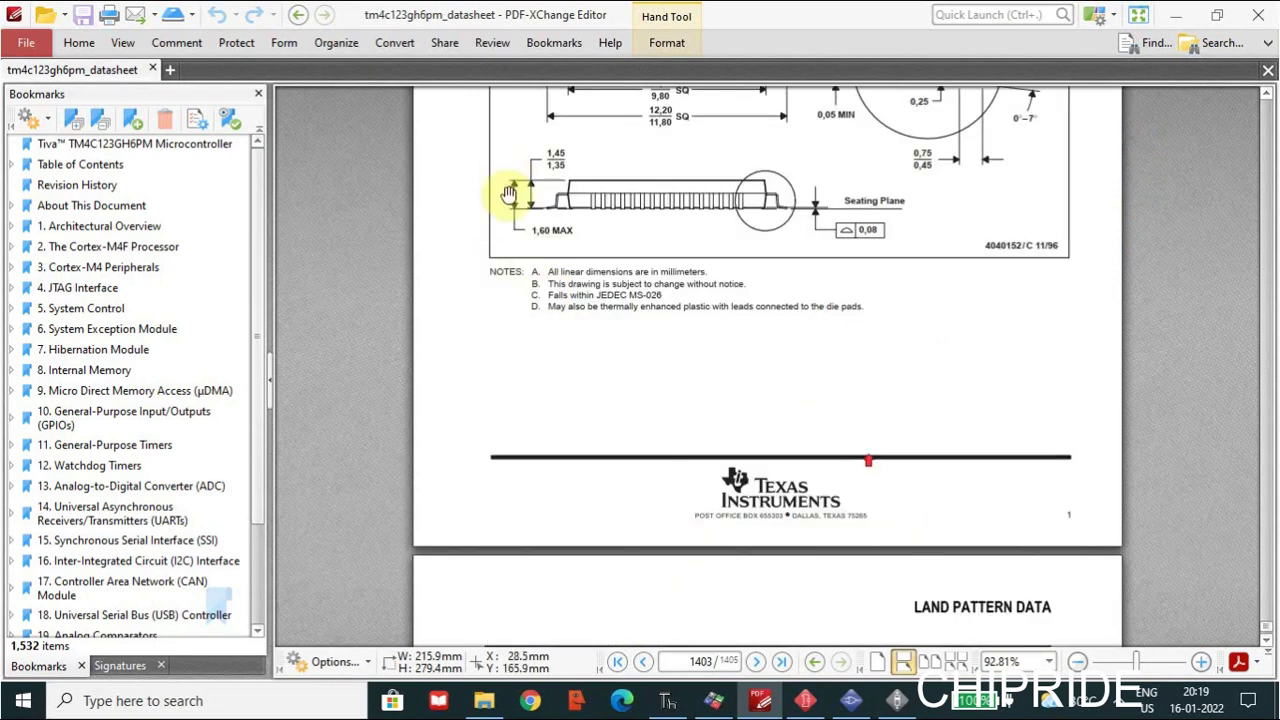
pyautogui.scroll(4, 623, 243)
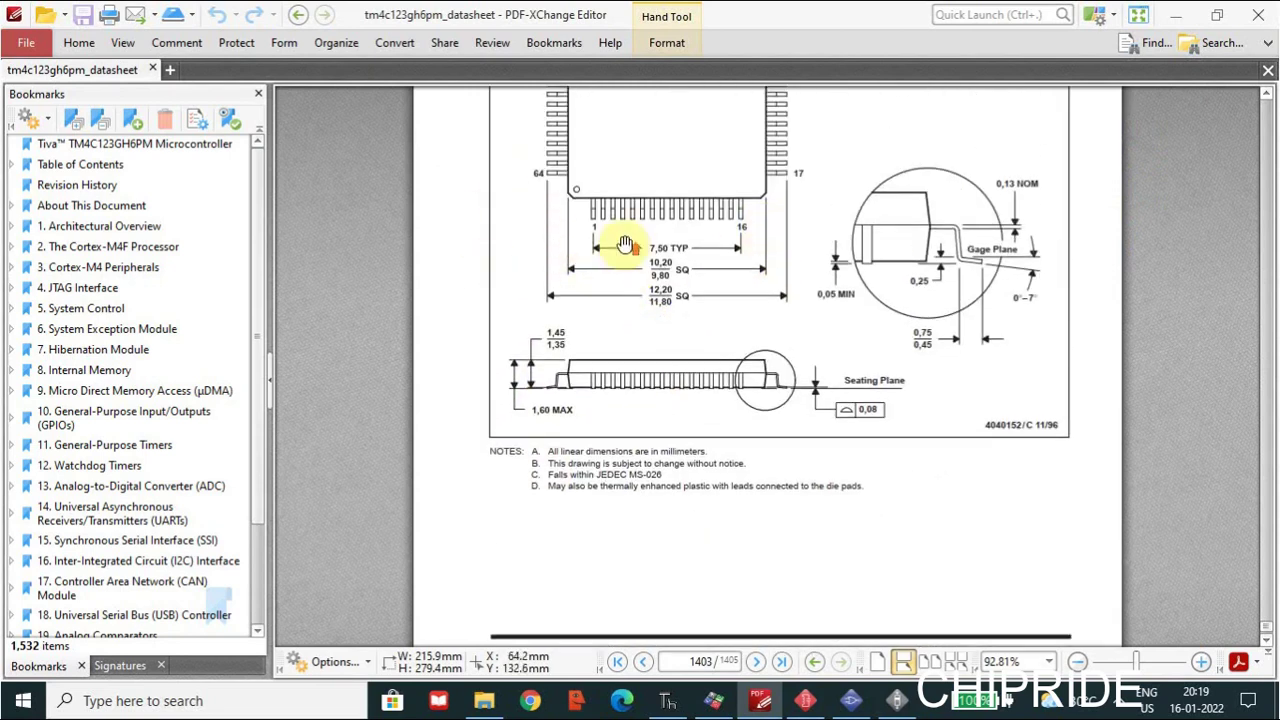
pyautogui.click(1176, 16)
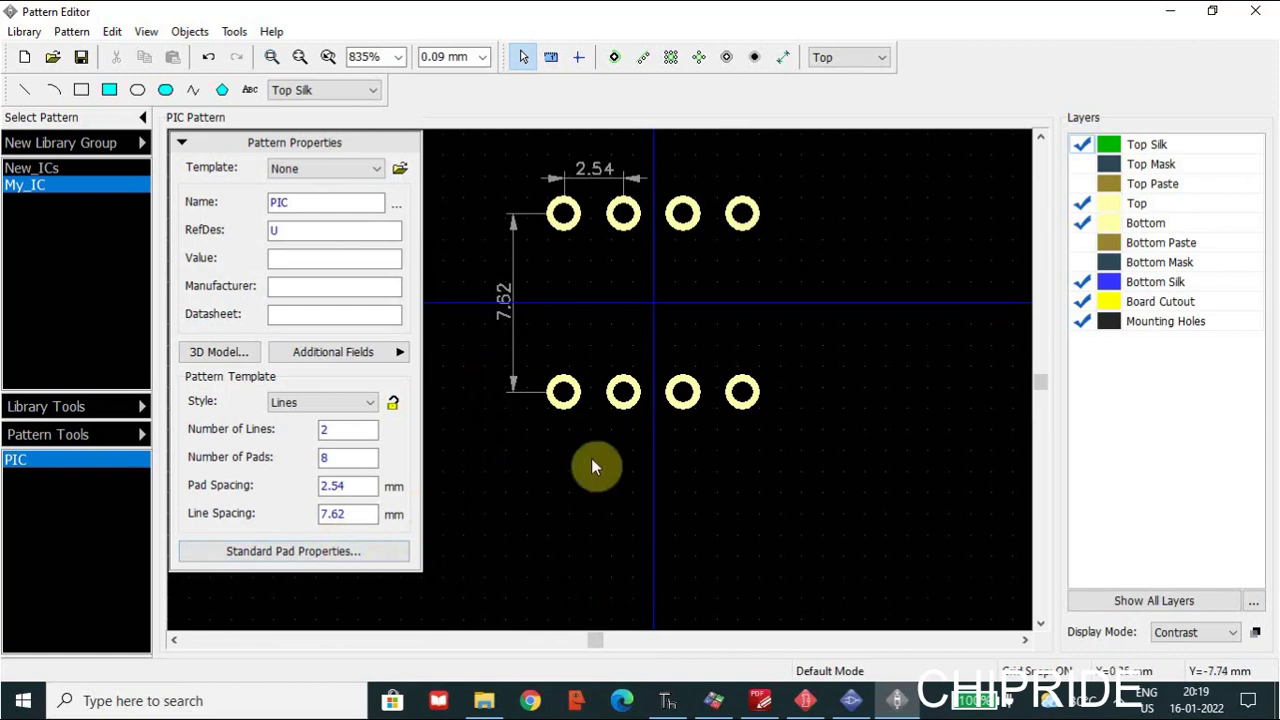
# Set the number of lines to 2, then try the Matrix and Square template styles on the PIC pattern and return to Lines.
pyautogui.click(352, 428)
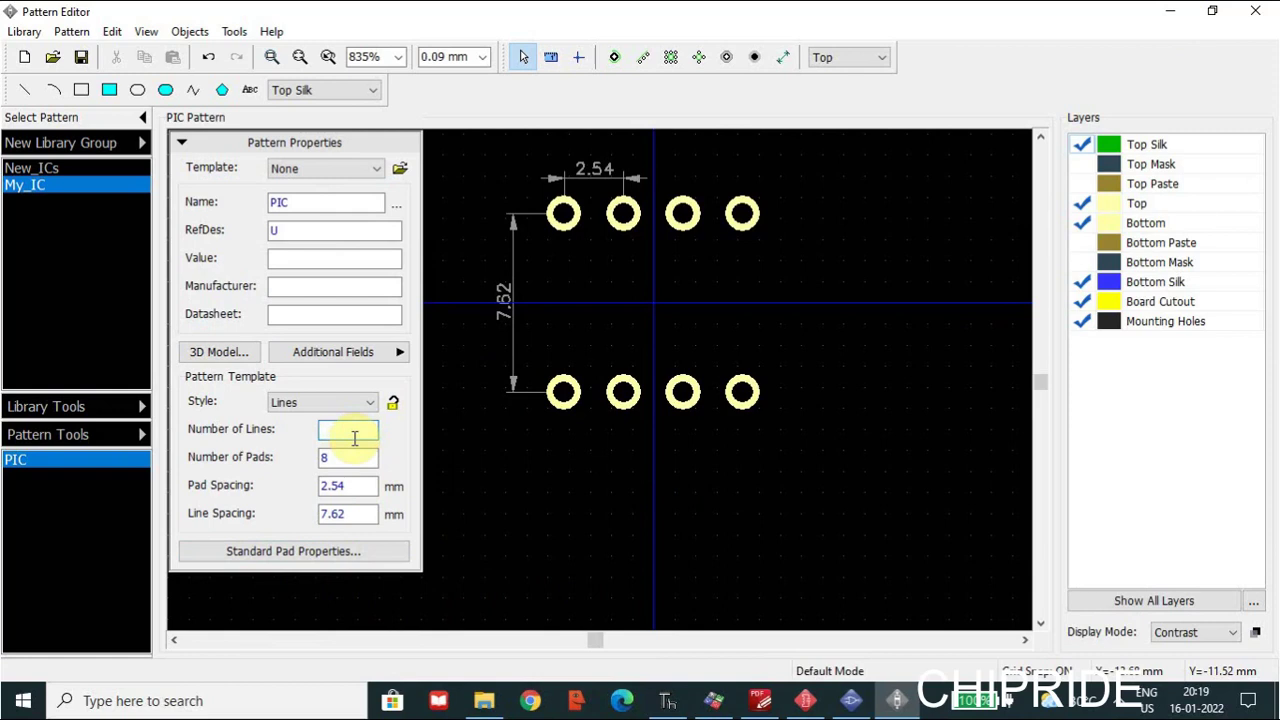
pyautogui.write('2')
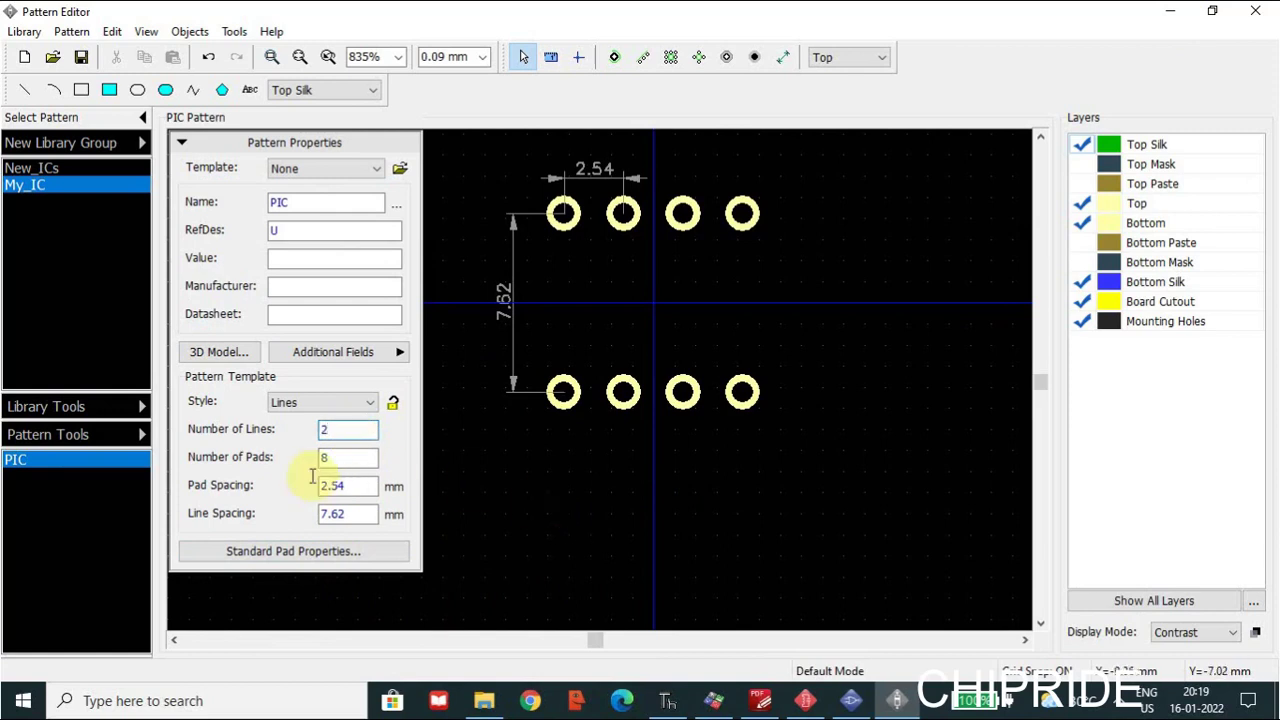
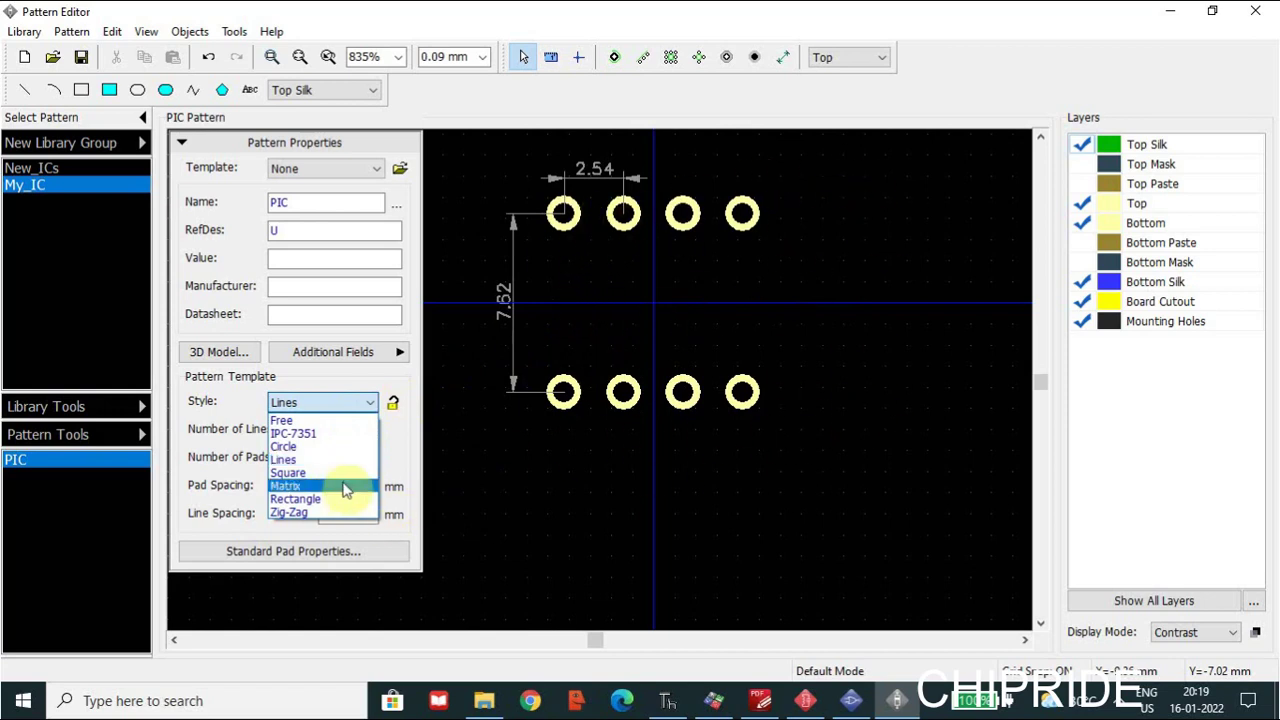
pyautogui.click(290, 486)
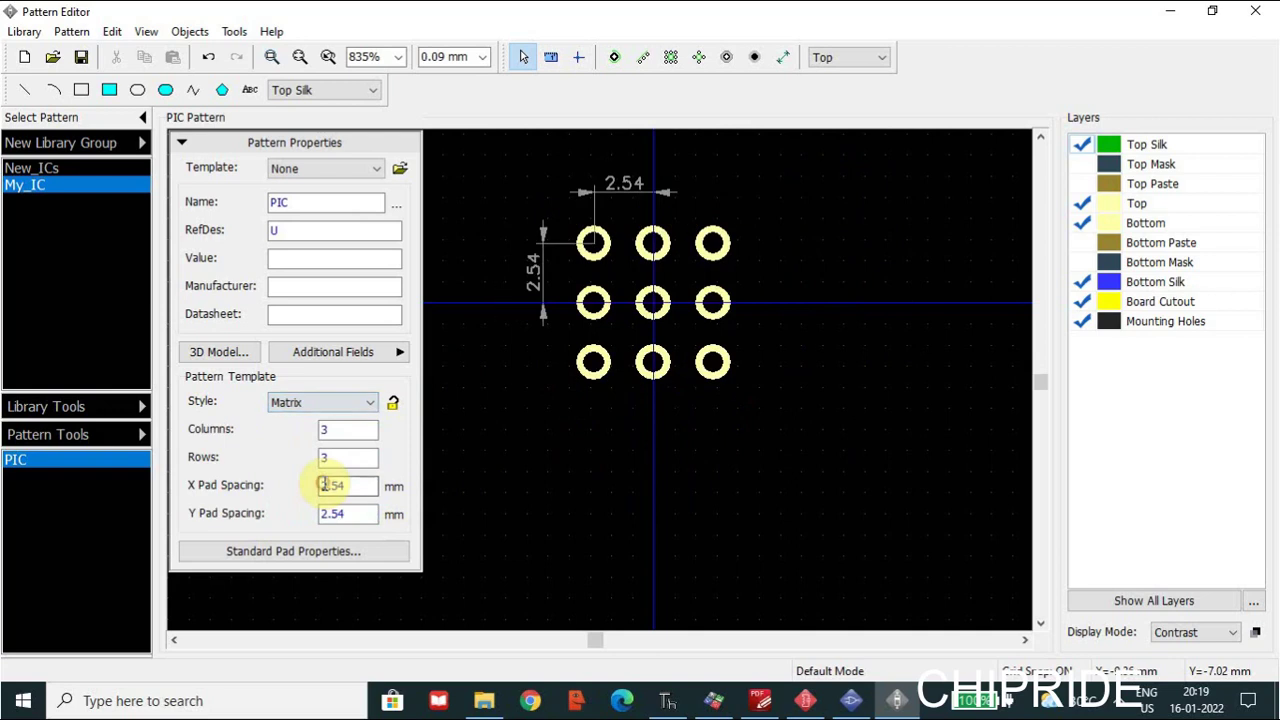
pyautogui.click(367, 403)
pyautogui.click(338, 476)
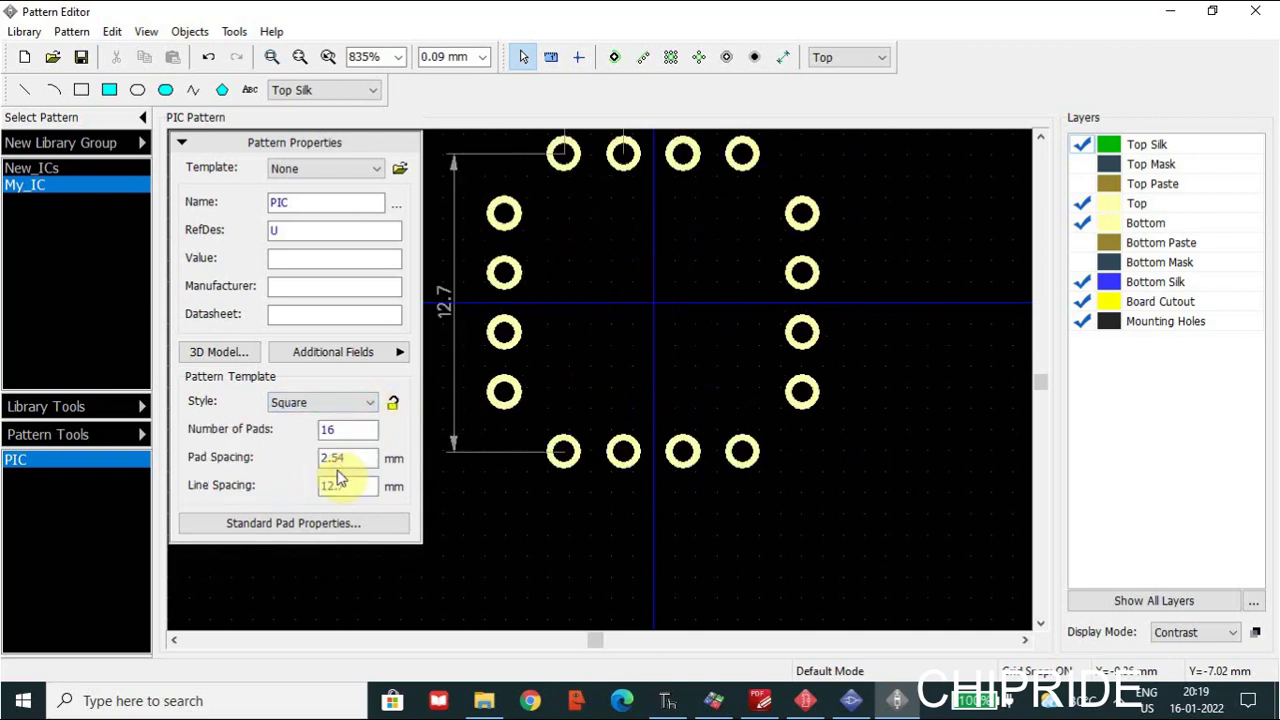
pyautogui.click(367, 405)
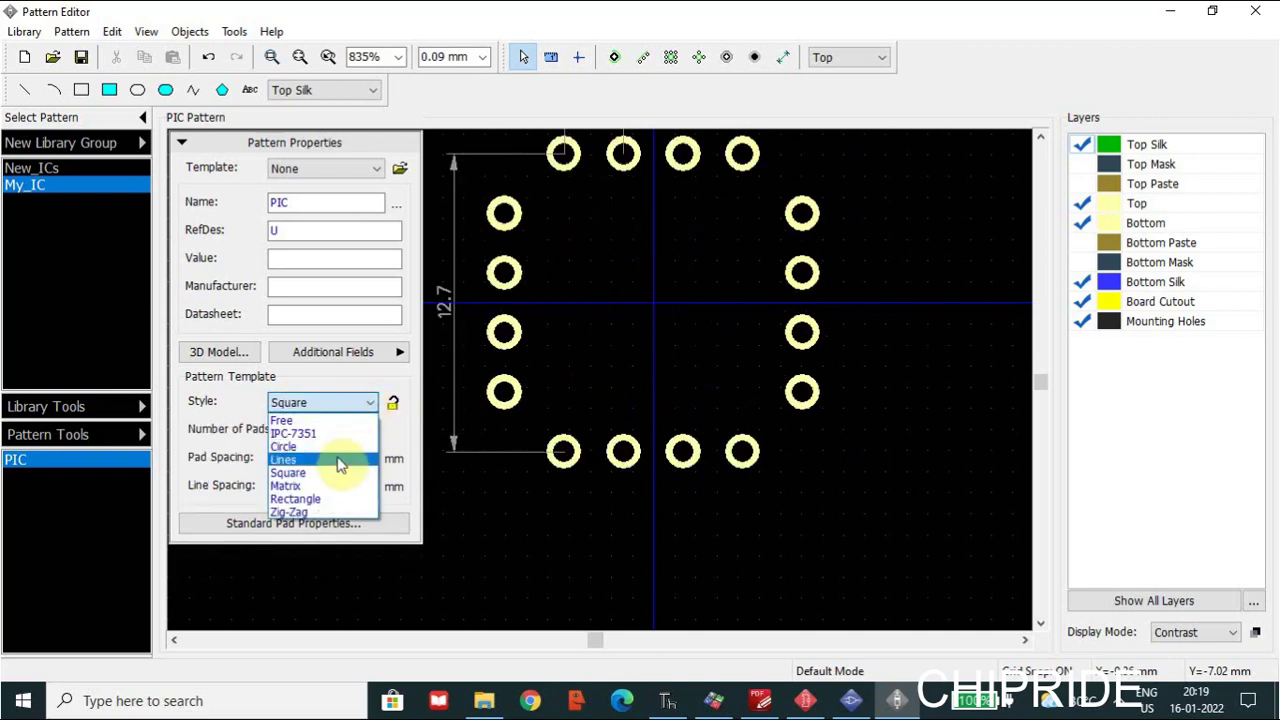
pyautogui.click(338, 462)
# Set the PIC pattern's template style to Rectangle with 0 horizontal pads and 8 vertical pads.
pyautogui.click(352, 402)
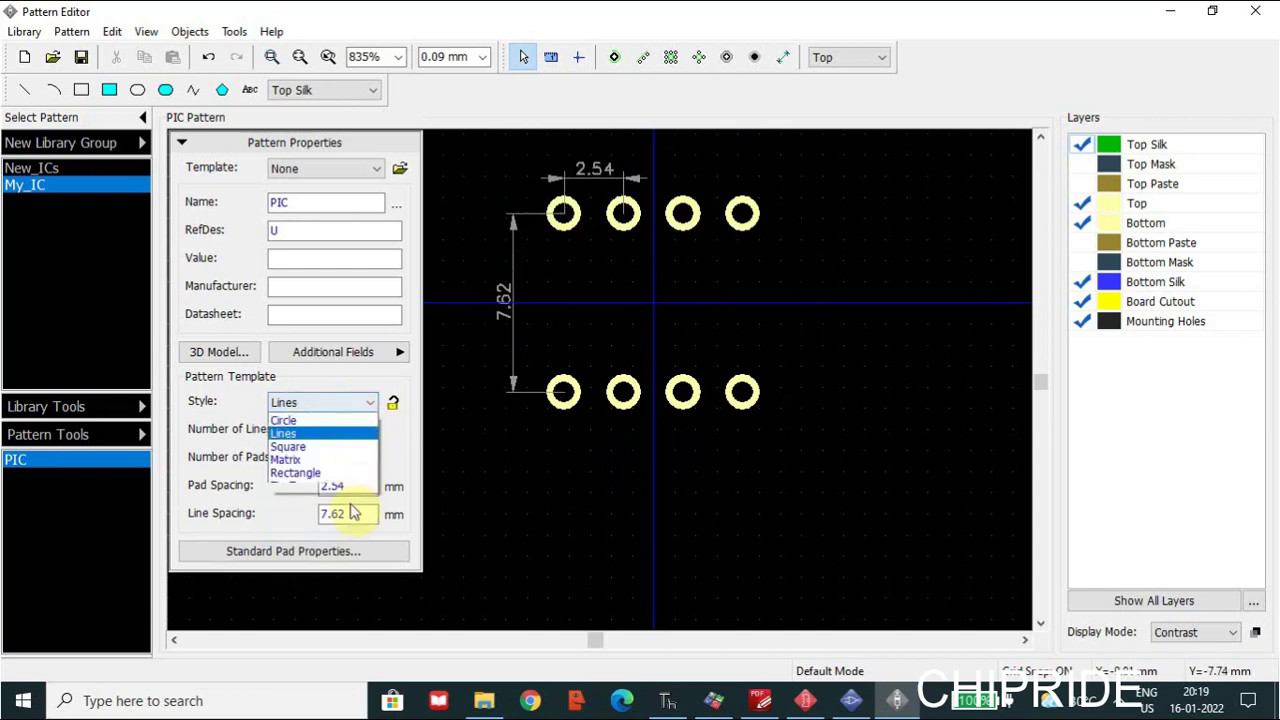
pyautogui.click(345, 499)
pyautogui.click(362, 429)
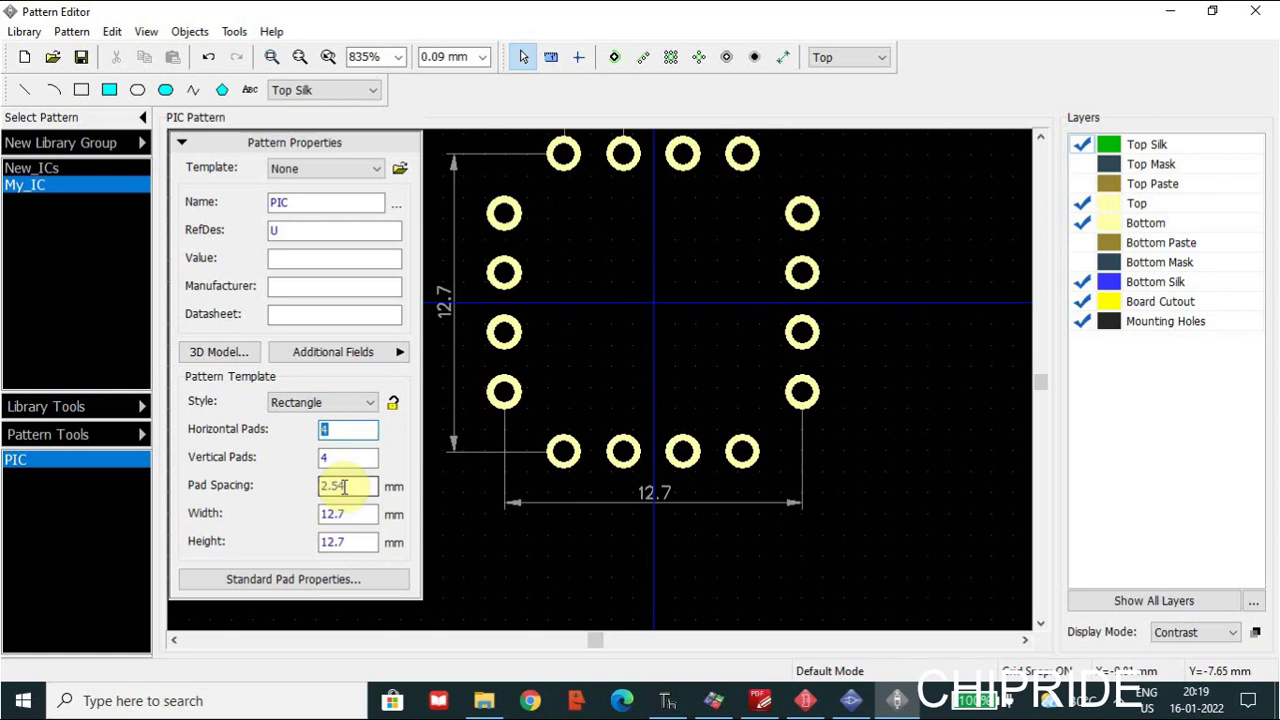
pyautogui.write('0')
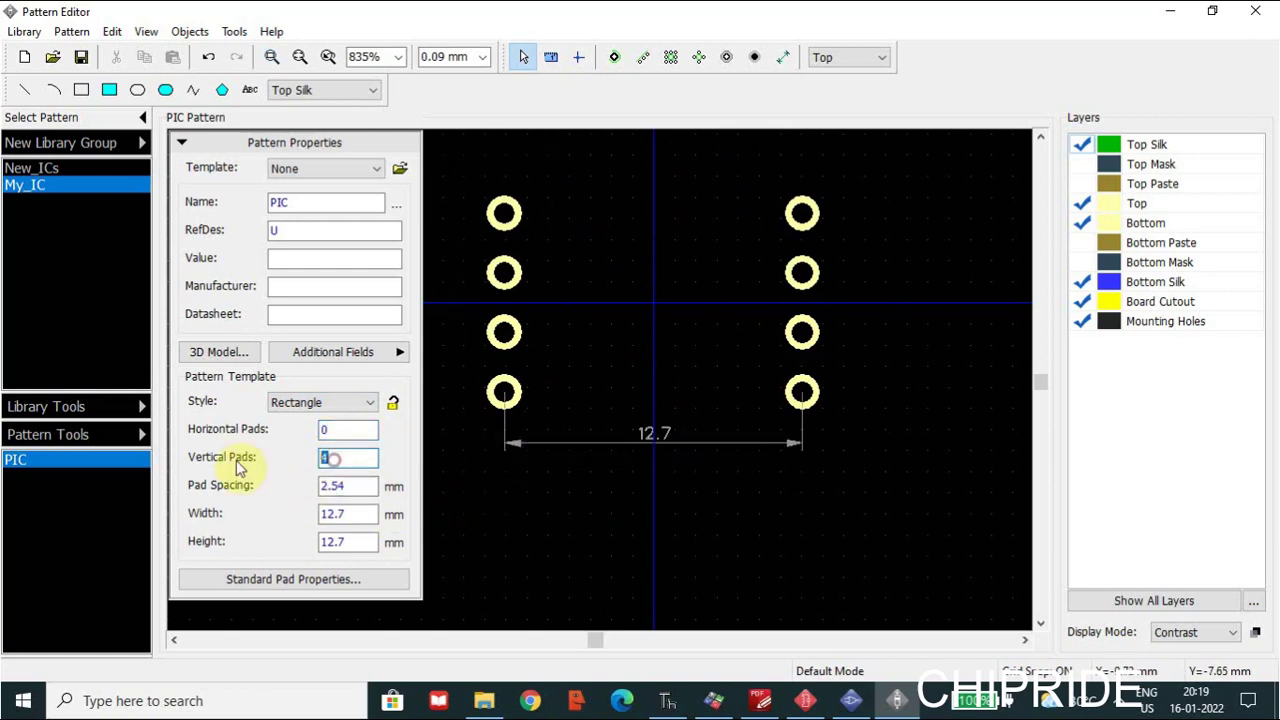
pyautogui.write('8')
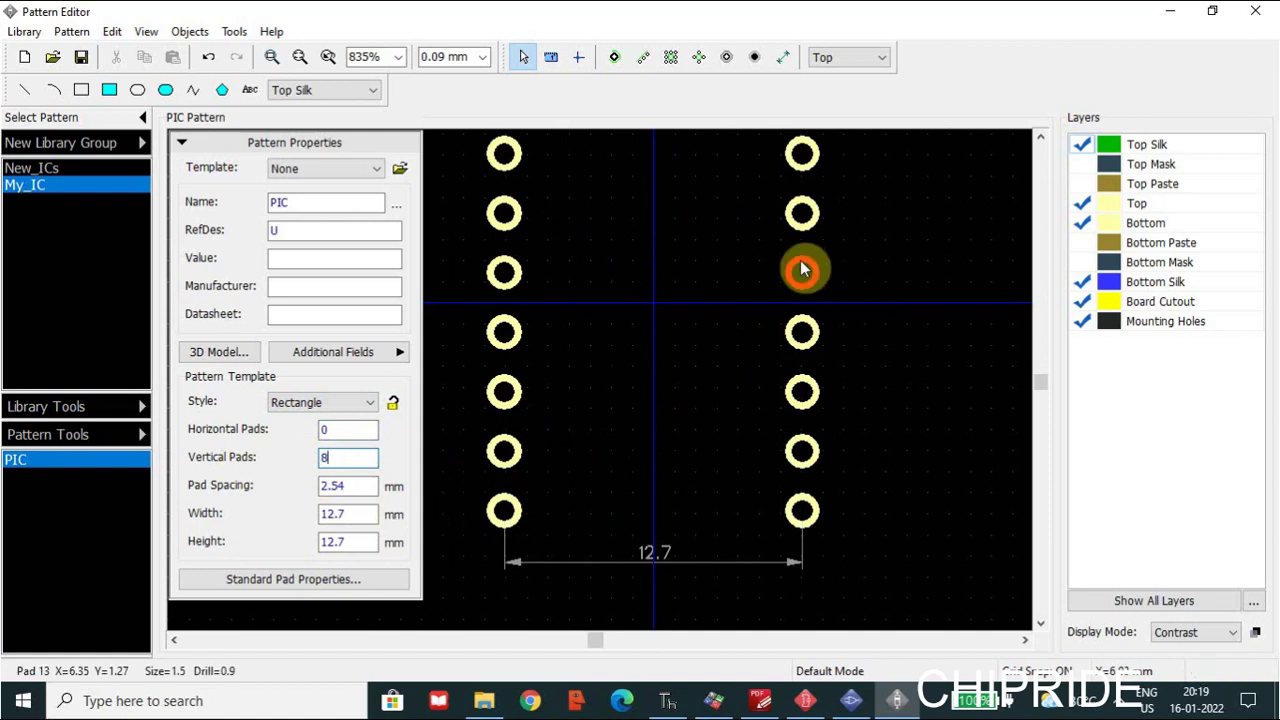
pyautogui.scroll(-3, 665, 380)
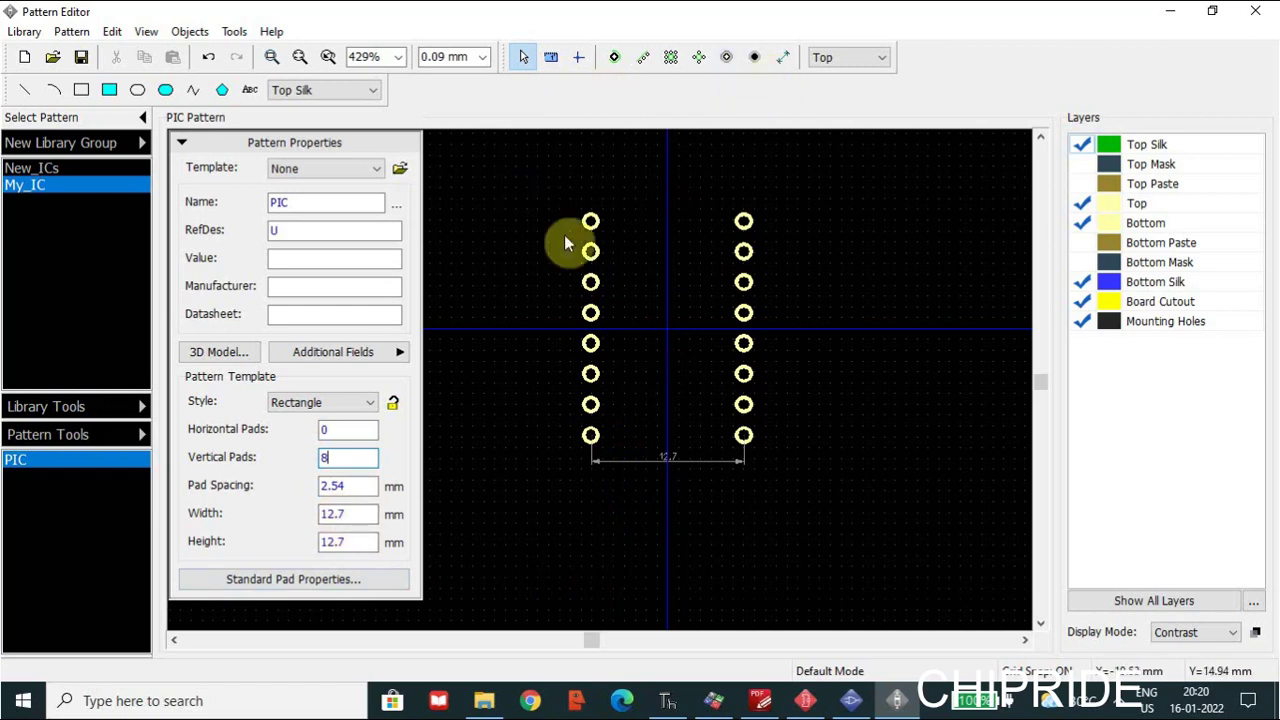
# Review the standard pad properties, and set the standard pad type to Surface through the properties of the pad column on the right.
pyautogui.click(337, 581)
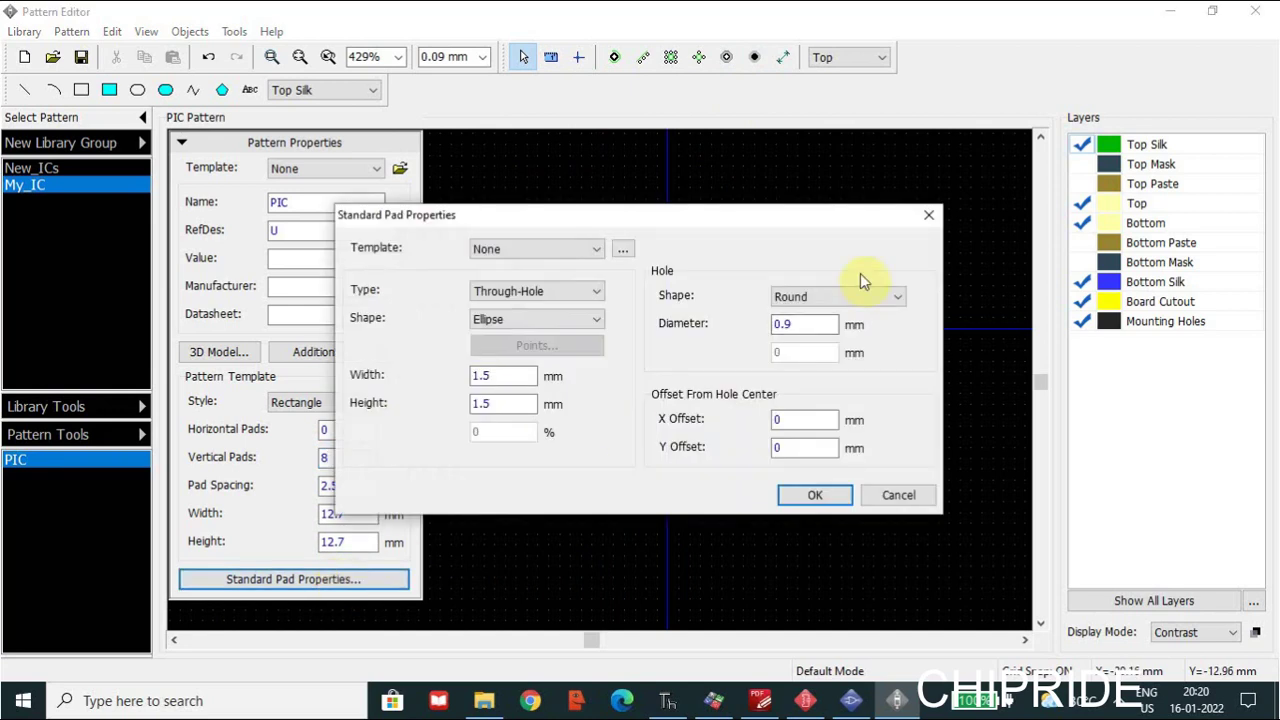
pyautogui.click(887, 490)
pyautogui.moveTo(716, 192); pyautogui.dragTo(785, 487)
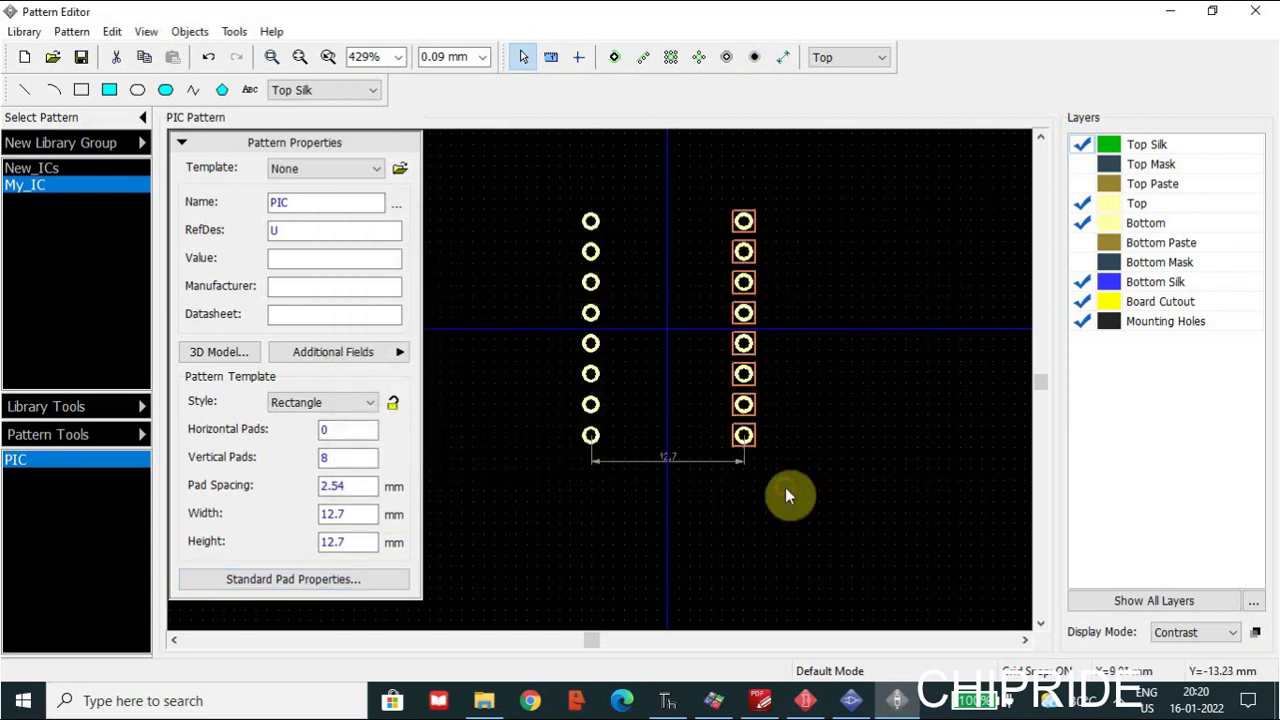
pyautogui.rightClick(751, 432)
pyautogui.click(793, 425)
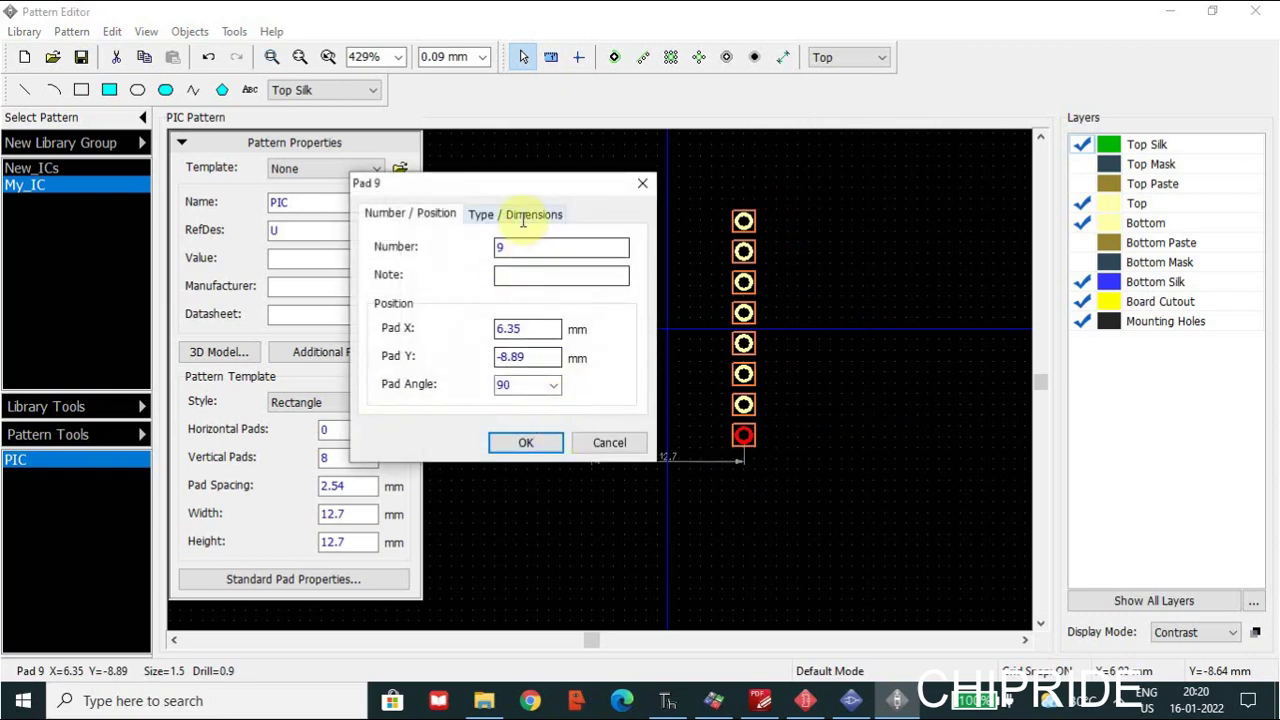
pyautogui.click(518, 214)
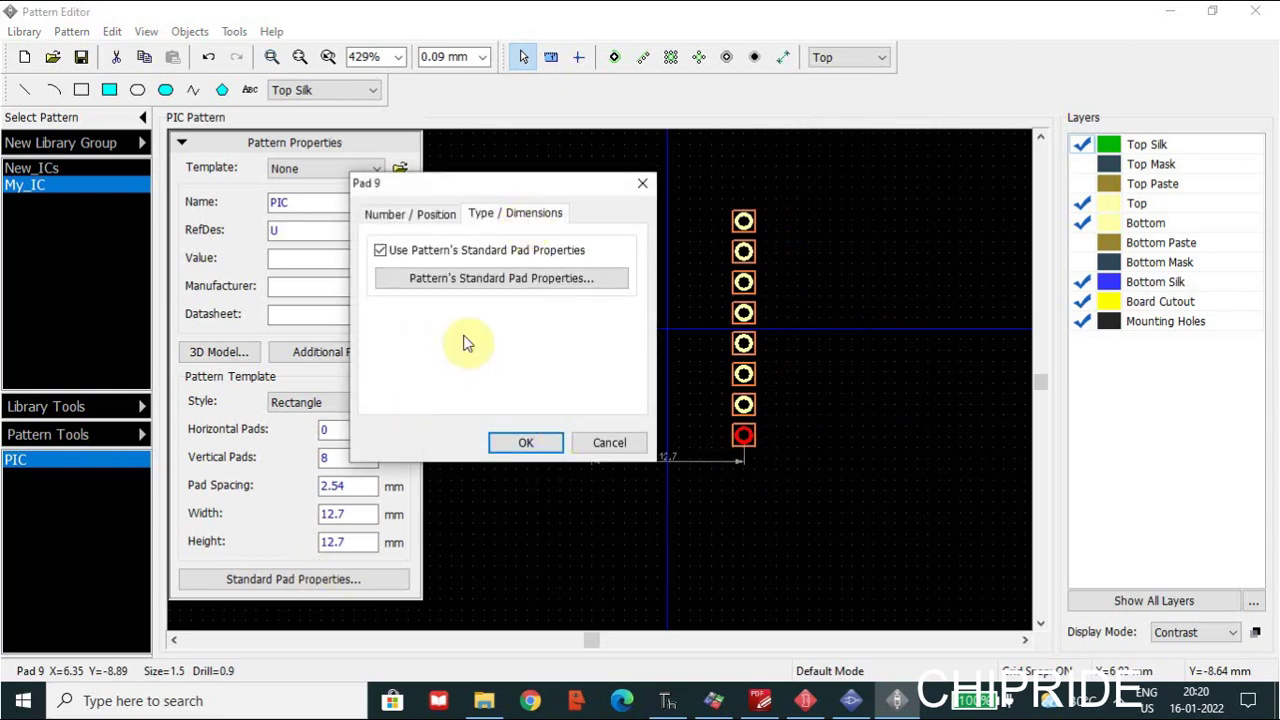
pyautogui.click(485, 283)
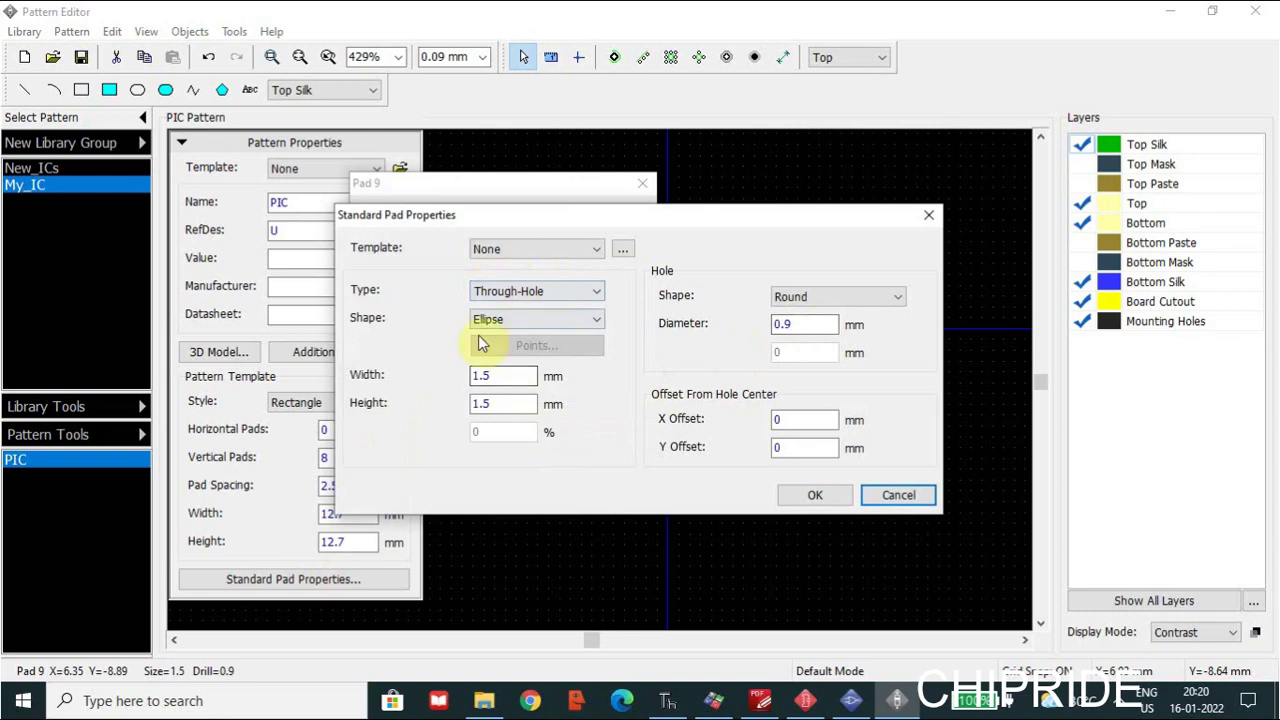
pyautogui.click(530, 282)
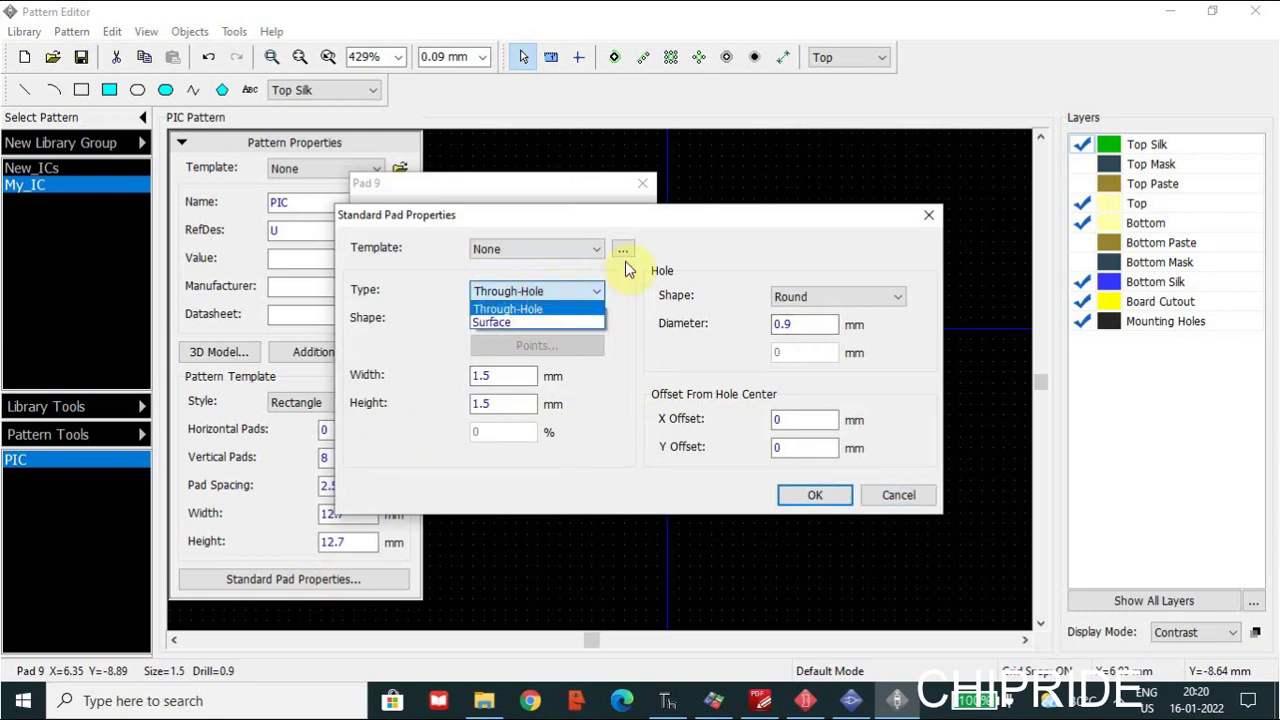
pyautogui.click(623, 259)
pyautogui.click(600, 291)
pyautogui.click(536, 318)
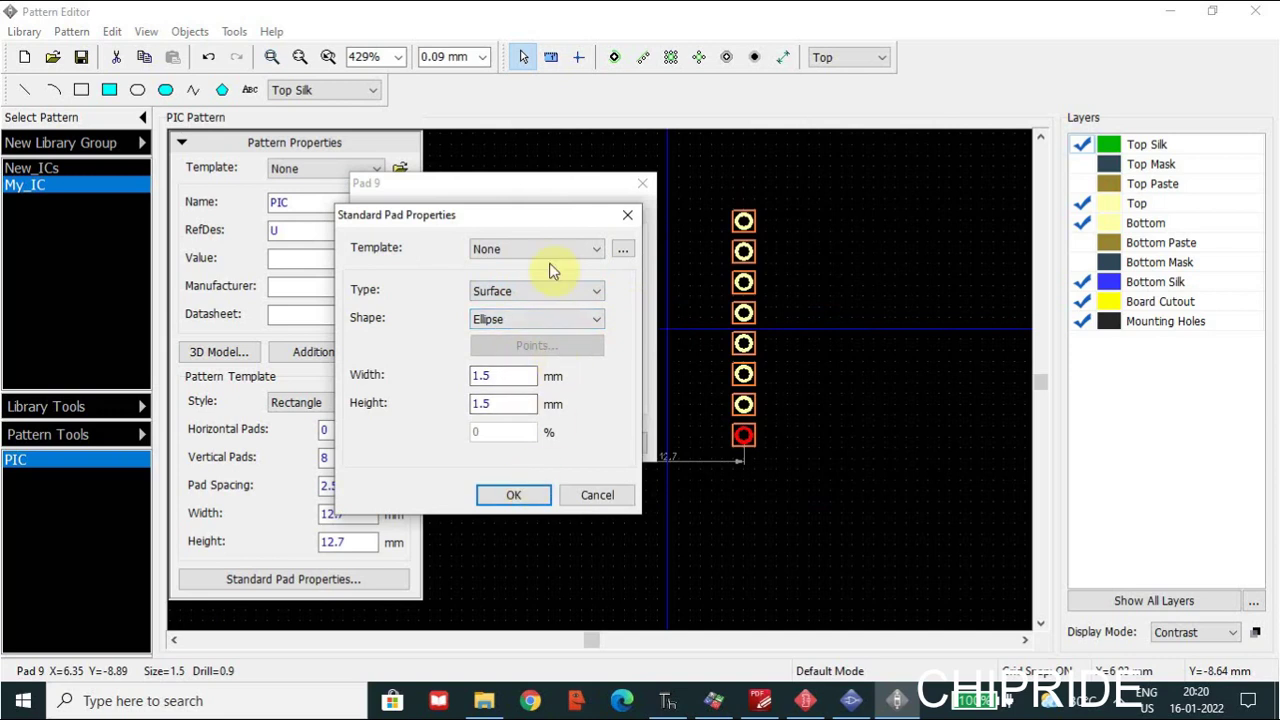
# Try the Through-Hole type once more, and apply the Surface type with an Ellipse shape to the pattern's pads.
pyautogui.click(543, 290)
pyautogui.click(530, 307)
pyautogui.click(539, 292)
pyautogui.click(538, 322)
pyautogui.click(534, 319)
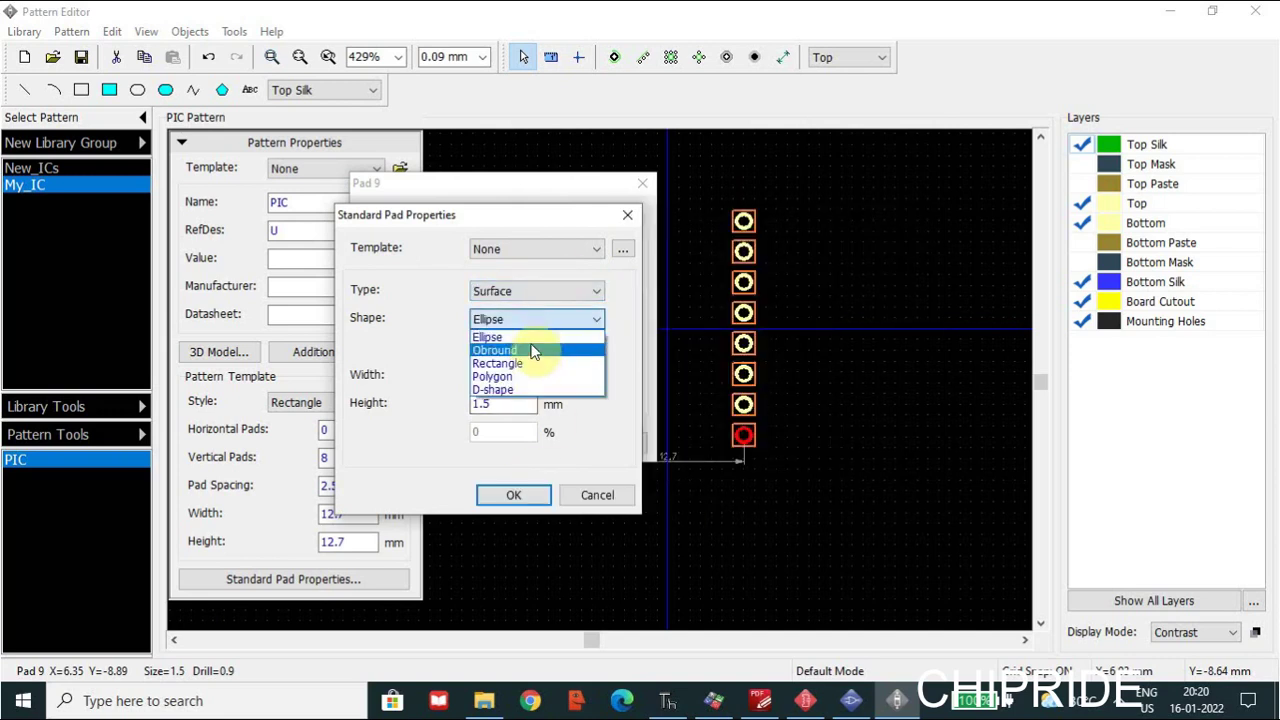
pyautogui.click(536, 338)
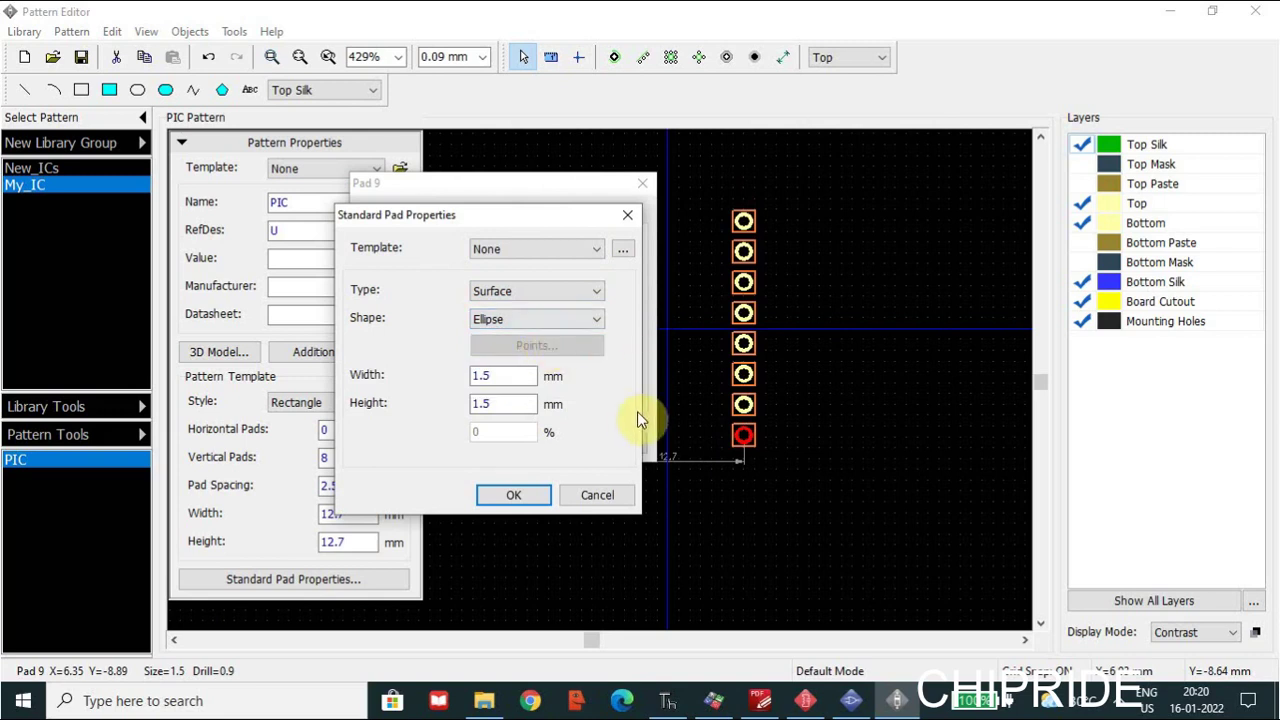
pyautogui.click(518, 495)
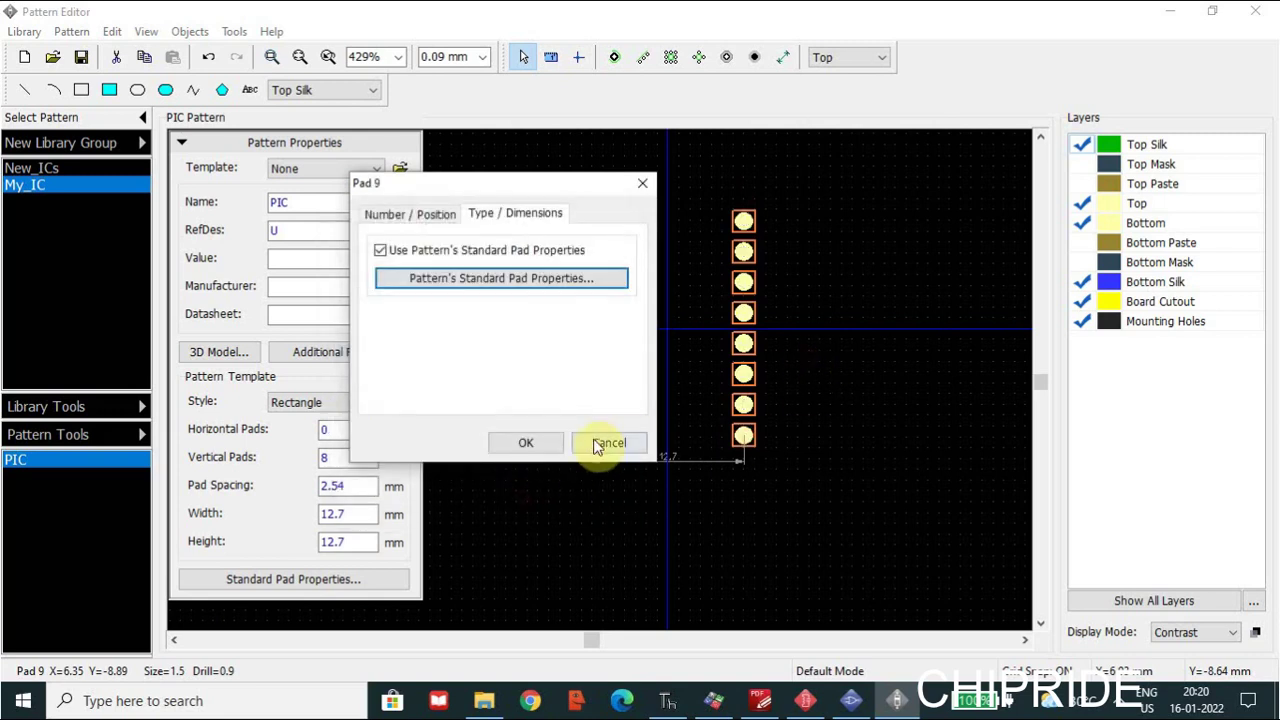
pyautogui.click(528, 444)
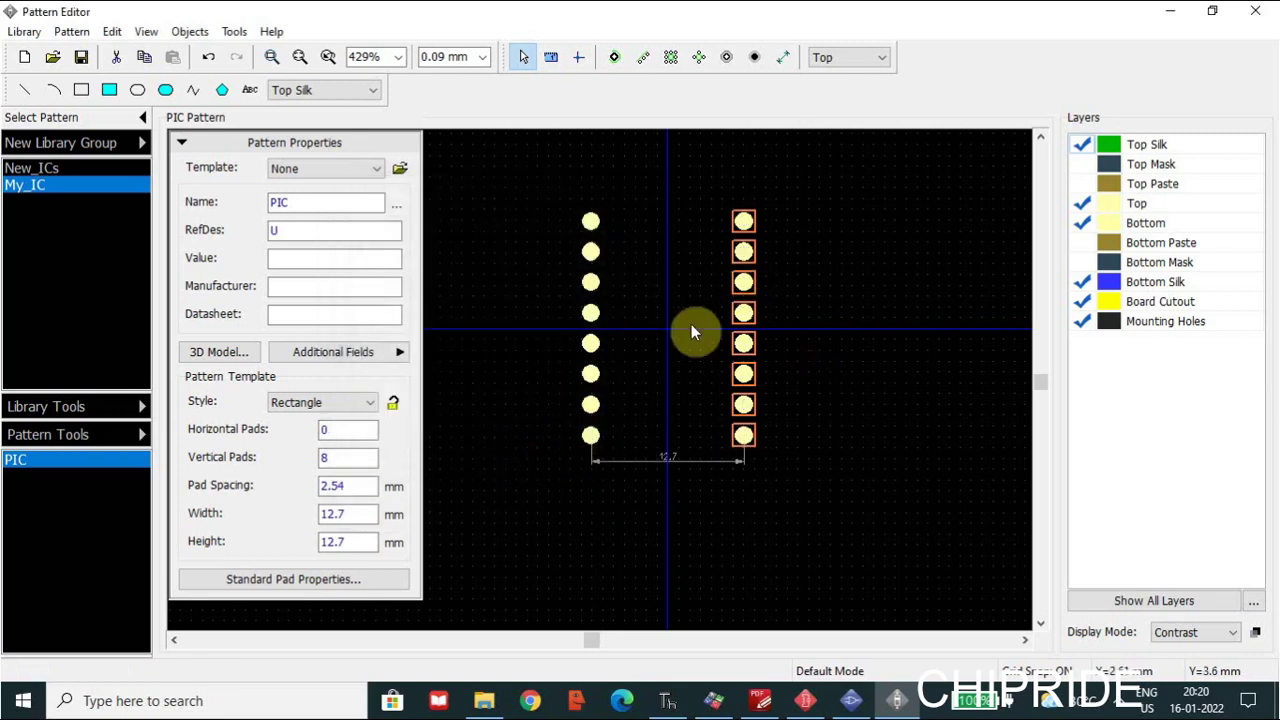
# Set the pattern's standard pad type to Through-Hole through the properties of the uppermost pad in the right column.
pyautogui.click(743, 230)
pyautogui.rightClick(743, 233)
pyautogui.click(822, 563)
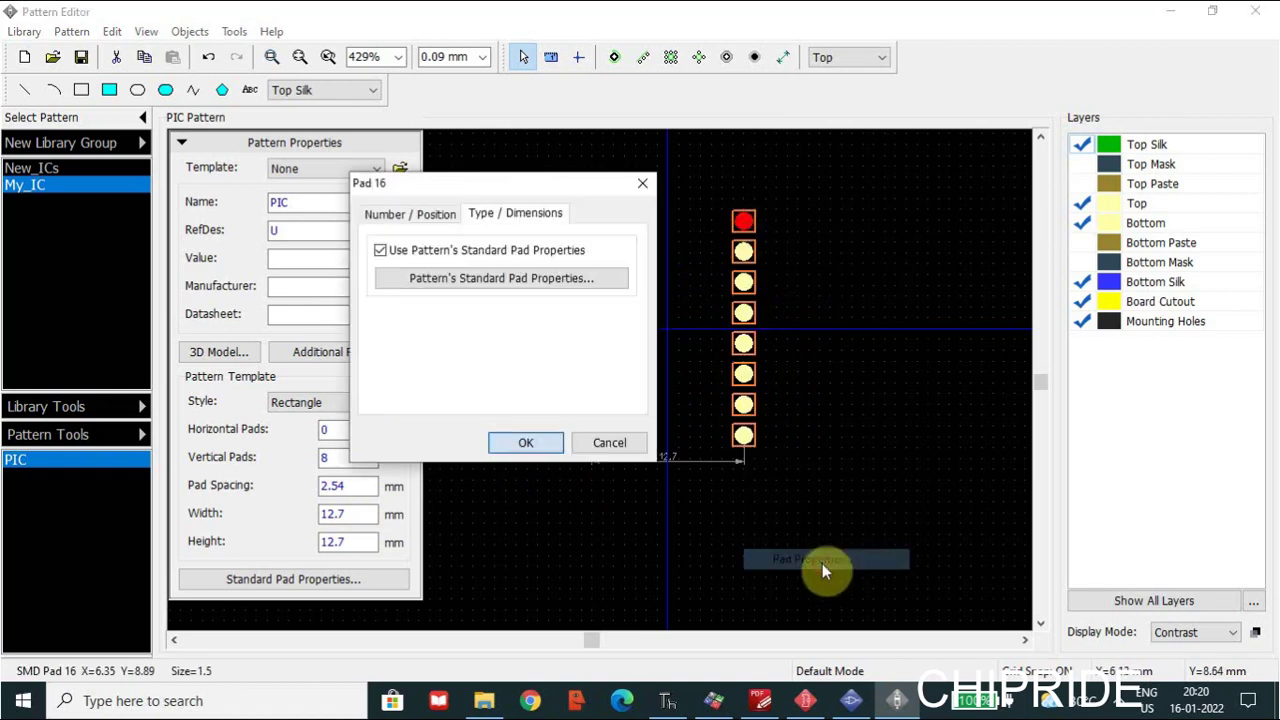
pyautogui.click(590, 284)
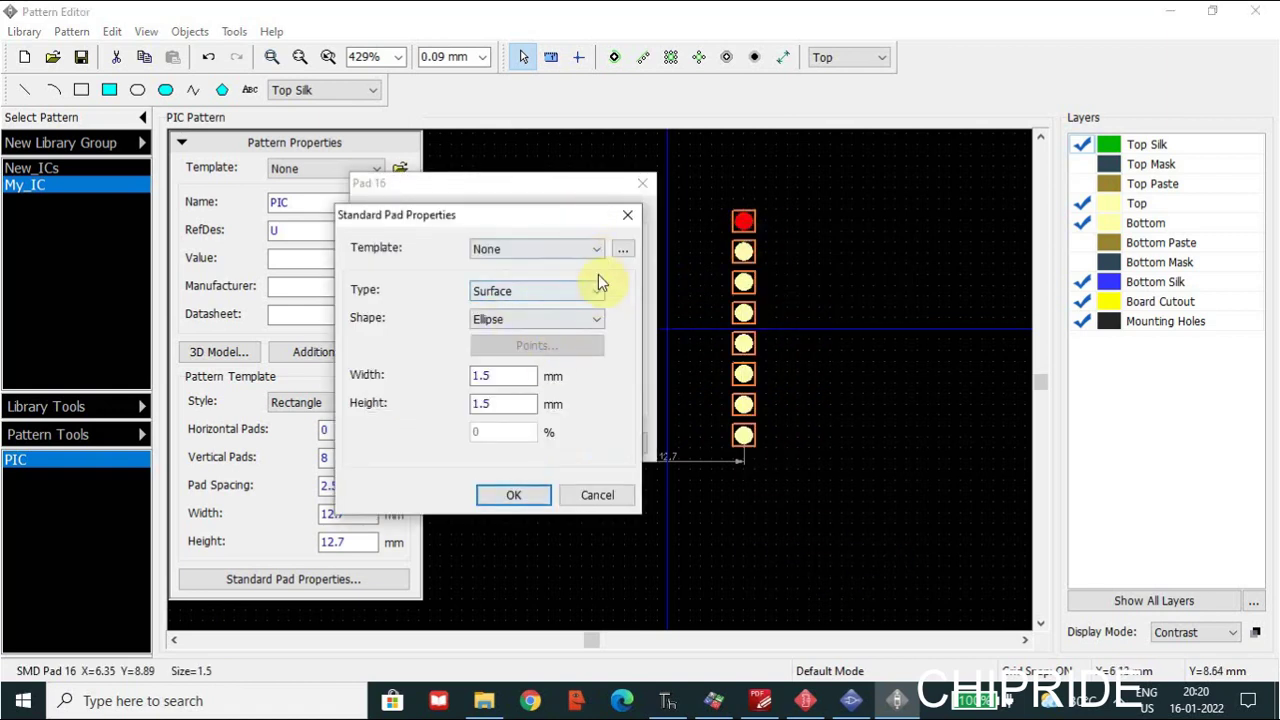
pyautogui.click(569, 291)
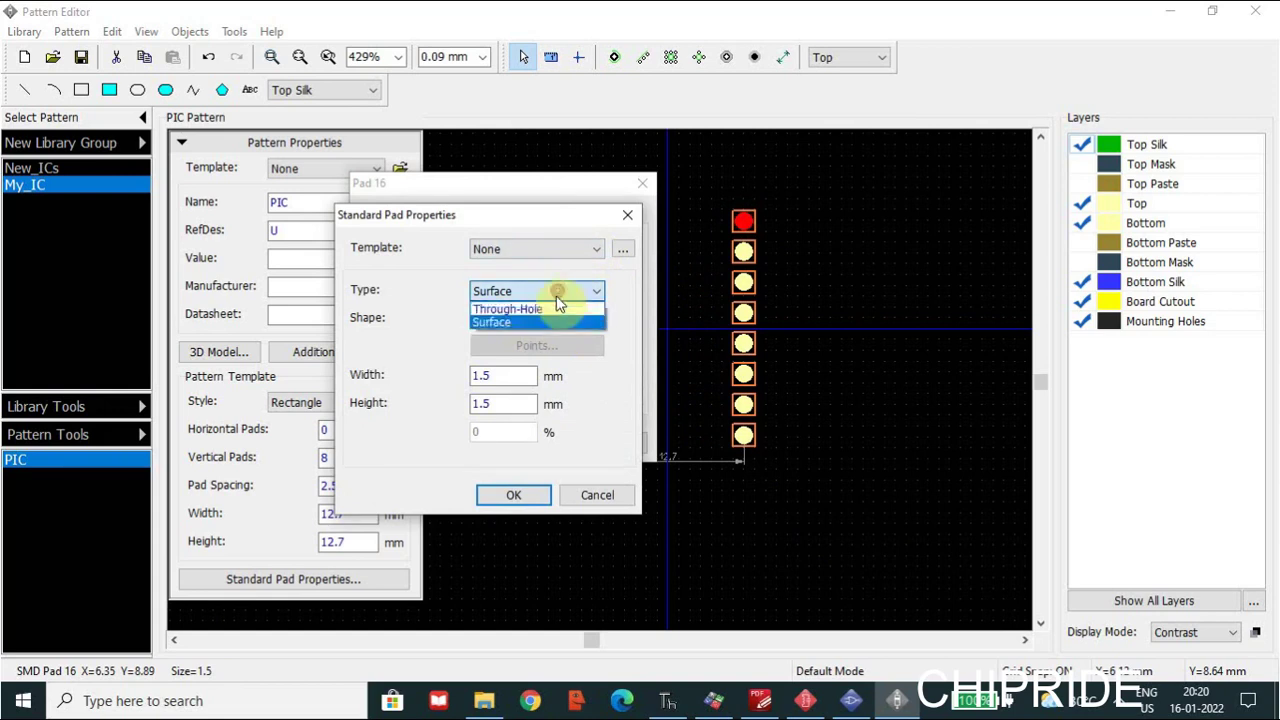
pyautogui.click(549, 307)
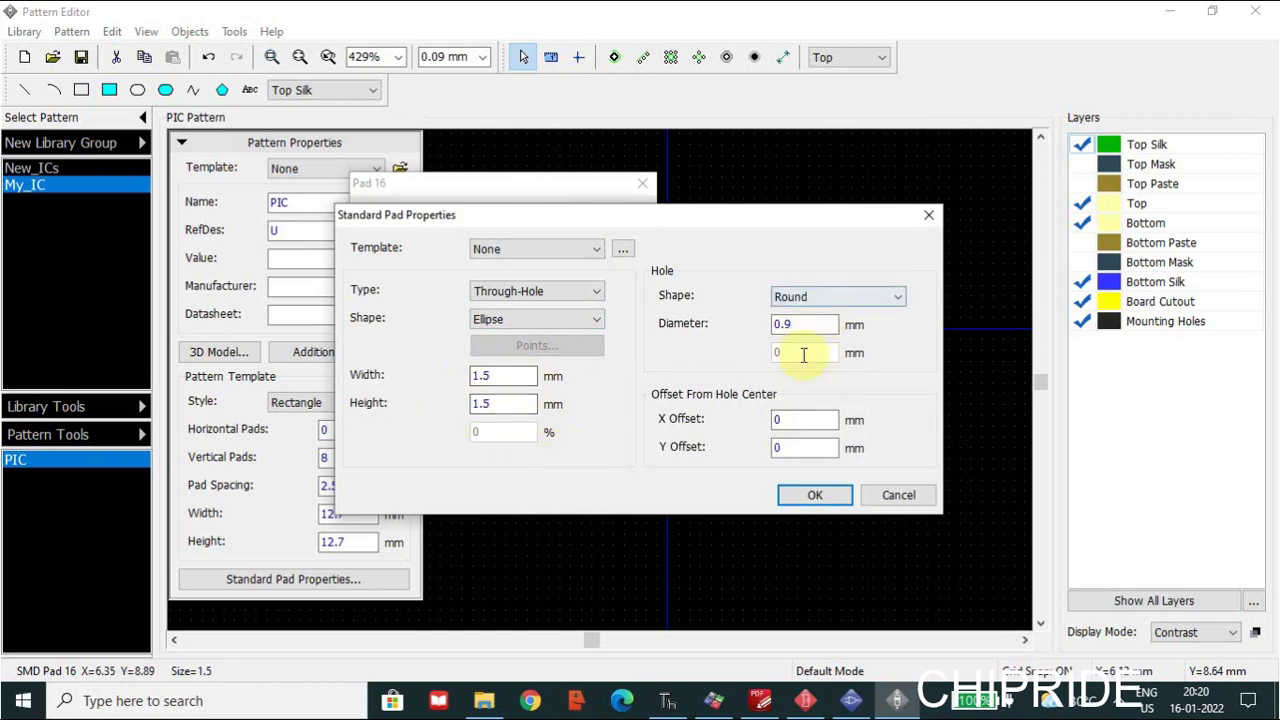
# Look through the hole shape and pad template options, apply the Through-Hole settings to the pattern, and deselect the pads.
pyautogui.click(827, 297)
pyautogui.click(827, 297)
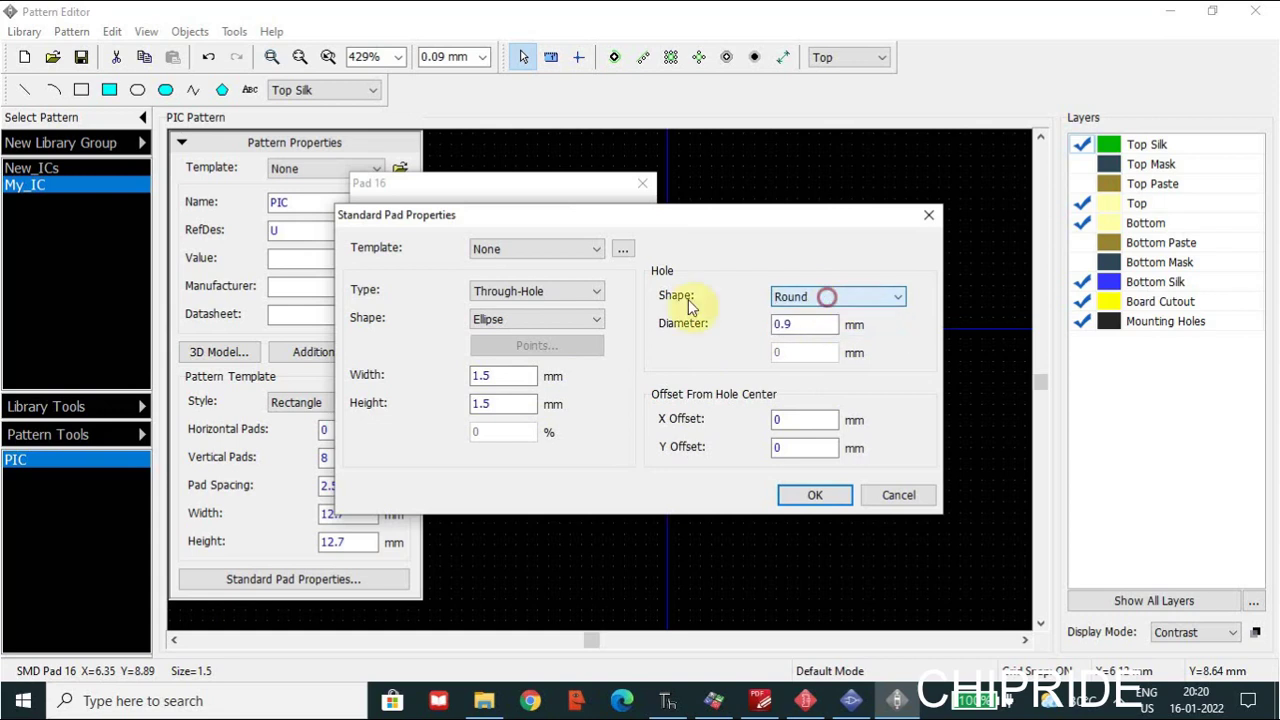
pyautogui.click(520, 252)
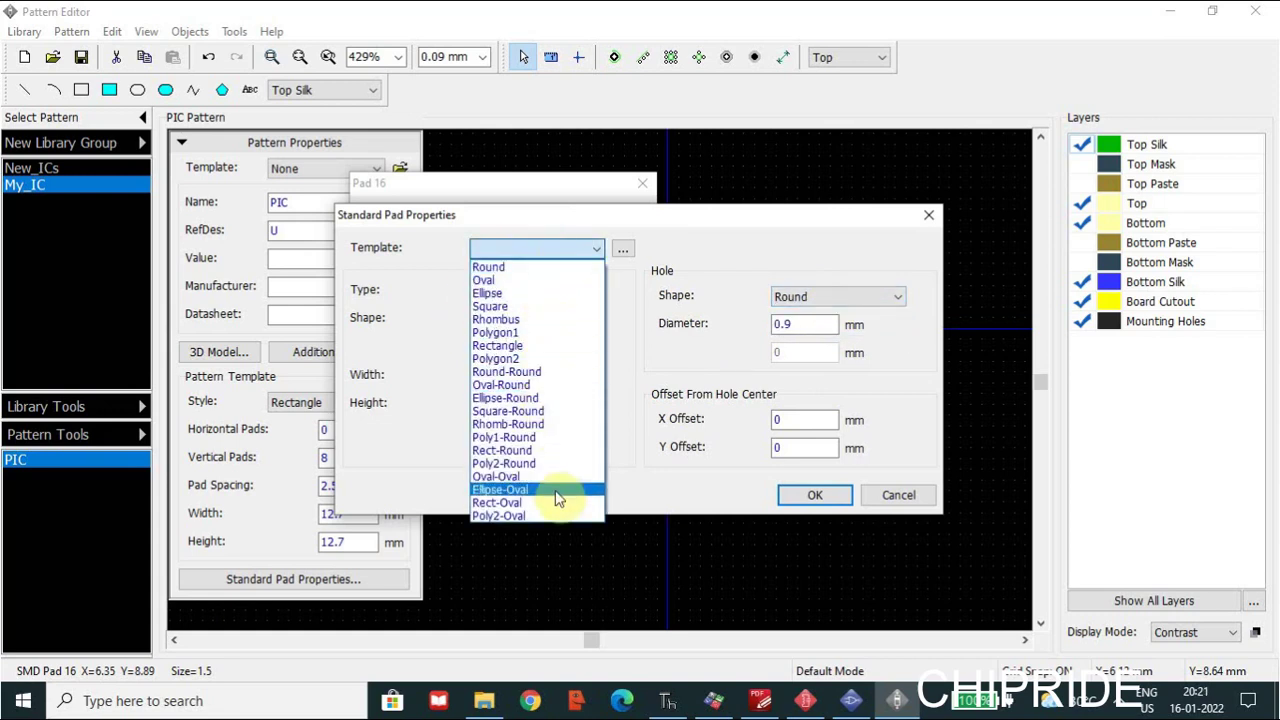
pyautogui.click(707, 262)
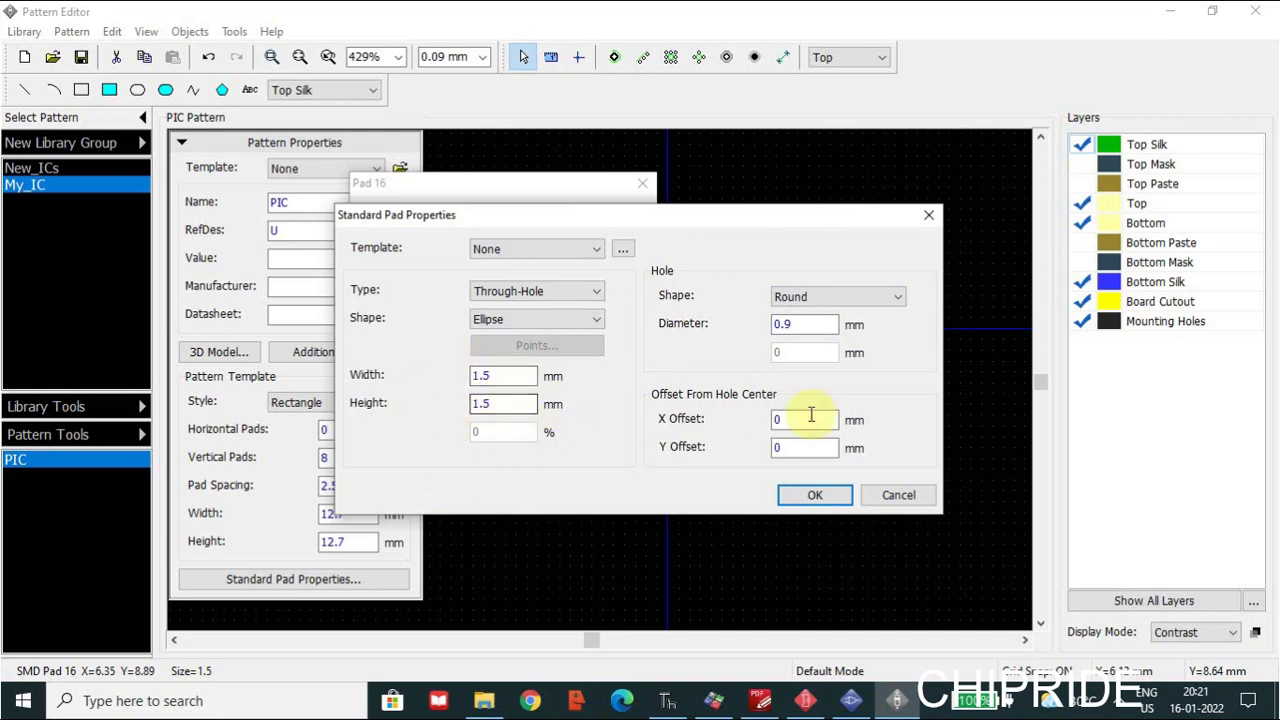
pyautogui.click(815, 495)
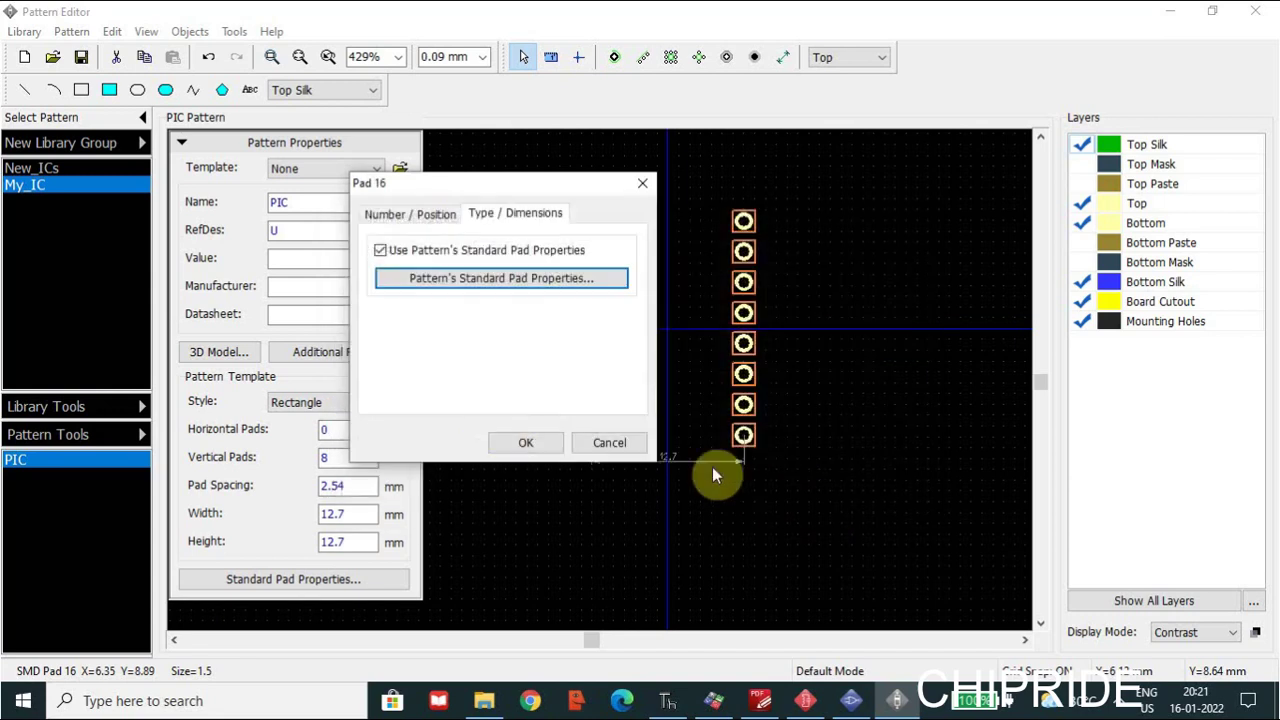
pyautogui.click(541, 442)
pyautogui.click(679, 320)
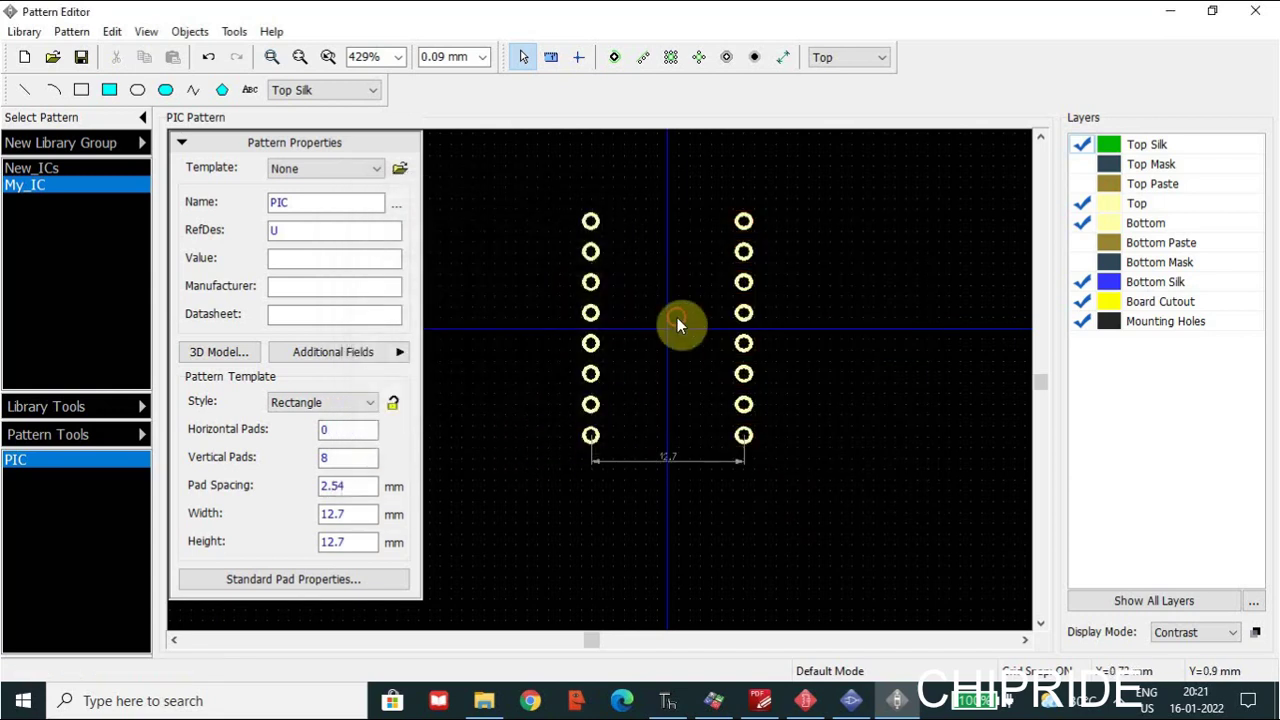
# Draw a Top Silk rectangle about 9.7 mm wide between the two pad columns, spanning their full height.
pyautogui.click(82, 90)
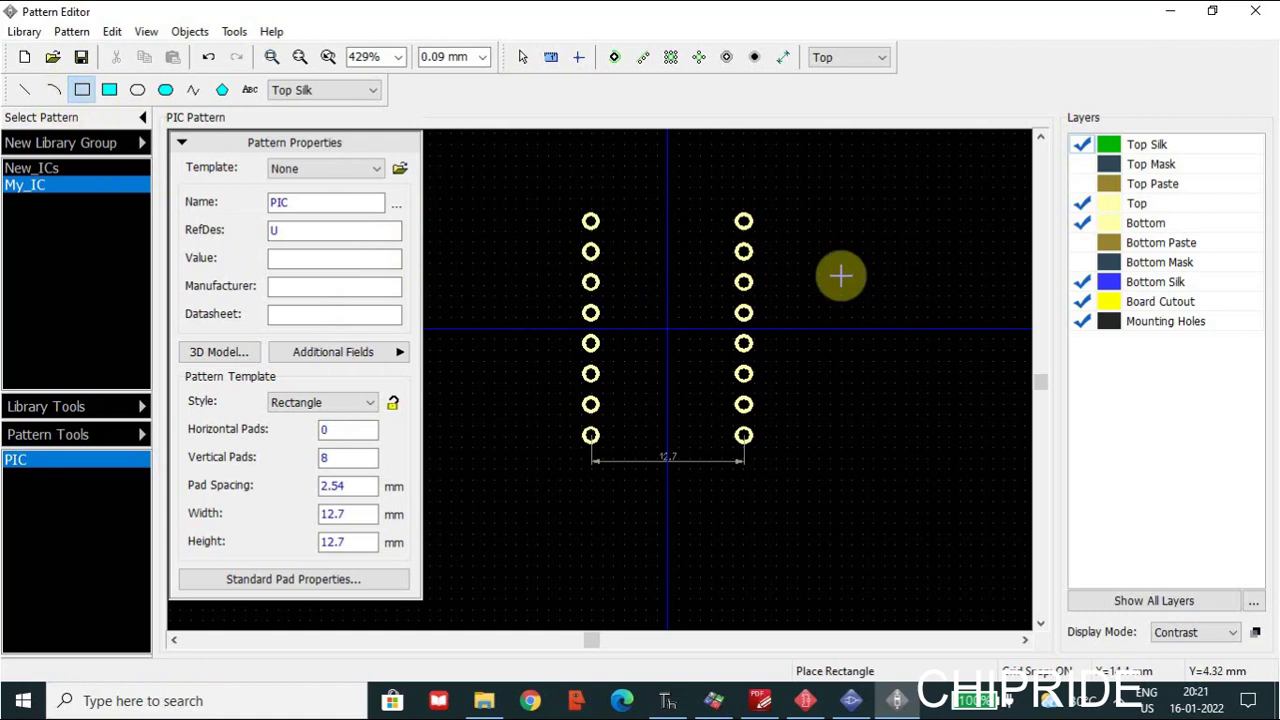
pyautogui.click(611, 211)
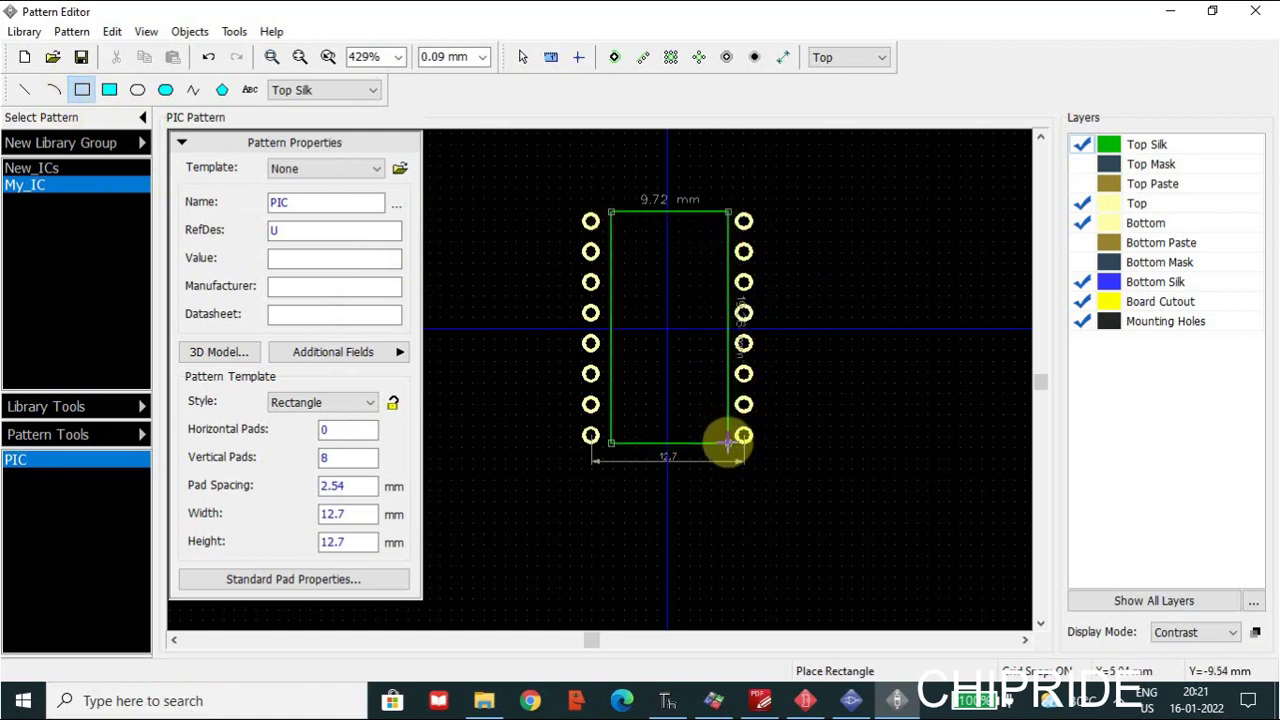
pyautogui.click(729, 438)
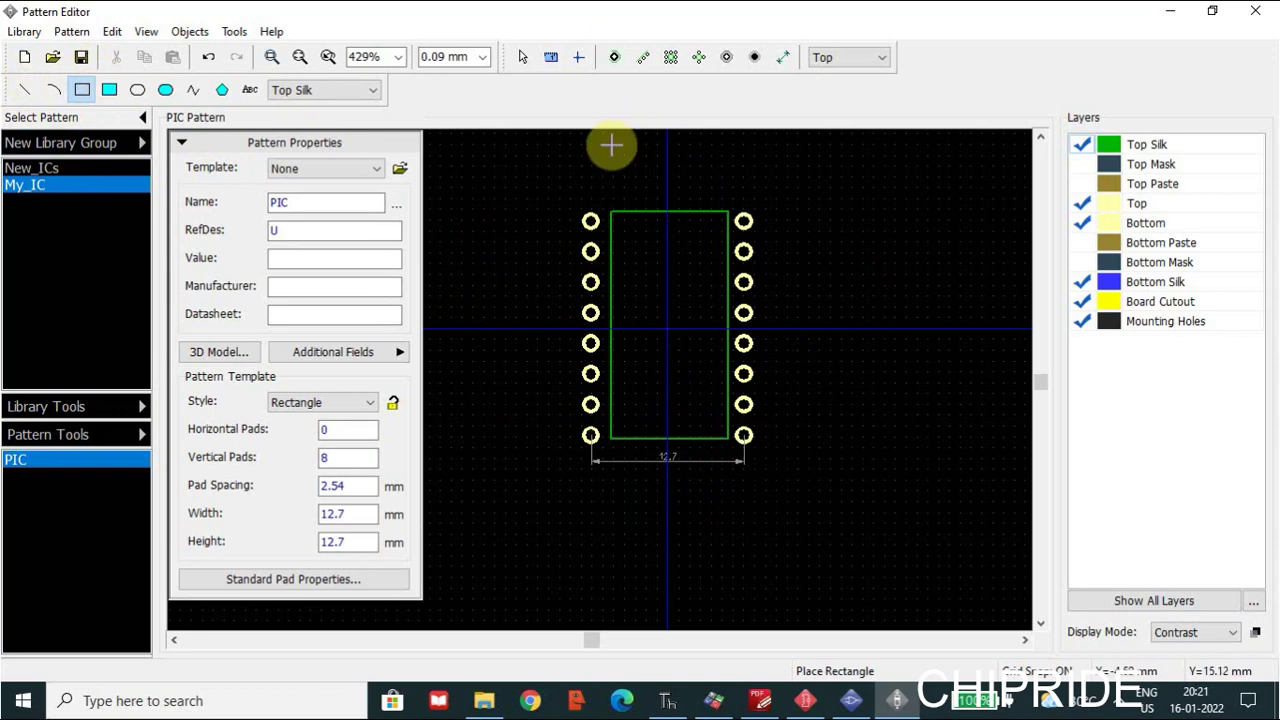
# Try placing extra pads in a line, two rectangular arrangements and a circle around the free area beside and below the pattern.
pyautogui.click(646, 60)
pyautogui.click(858, 198)
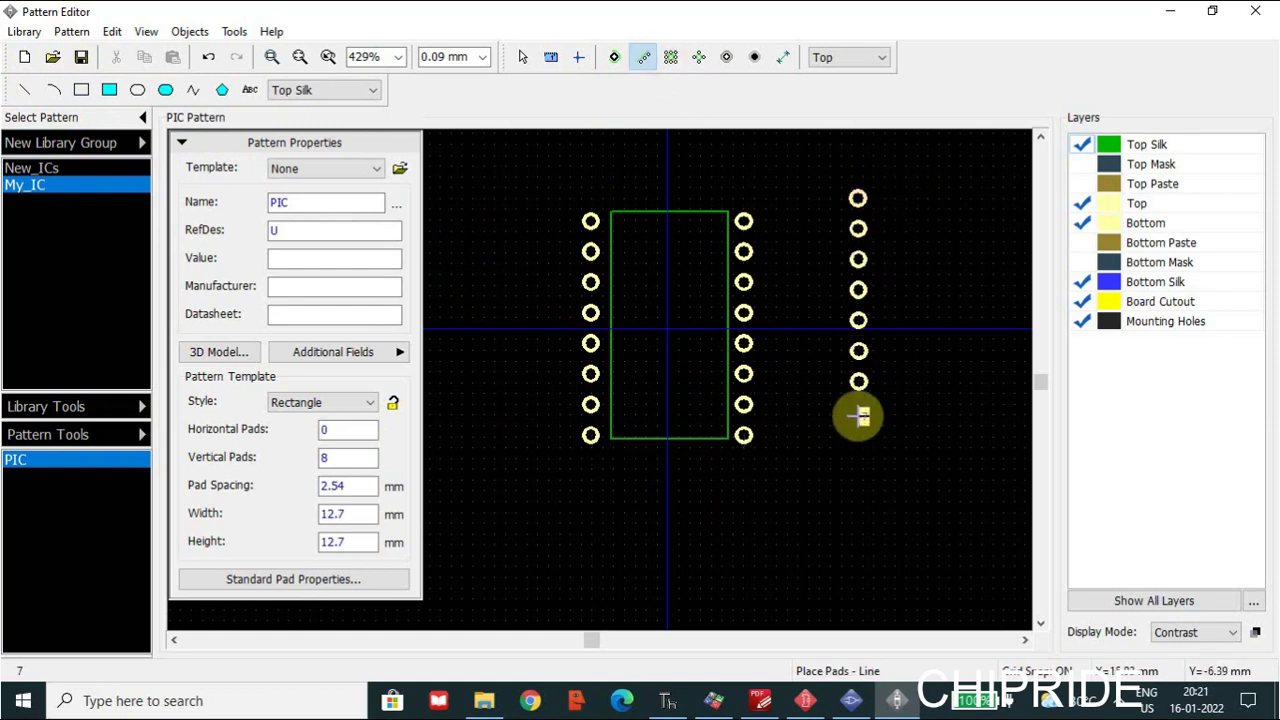
pyautogui.click(855, 447)
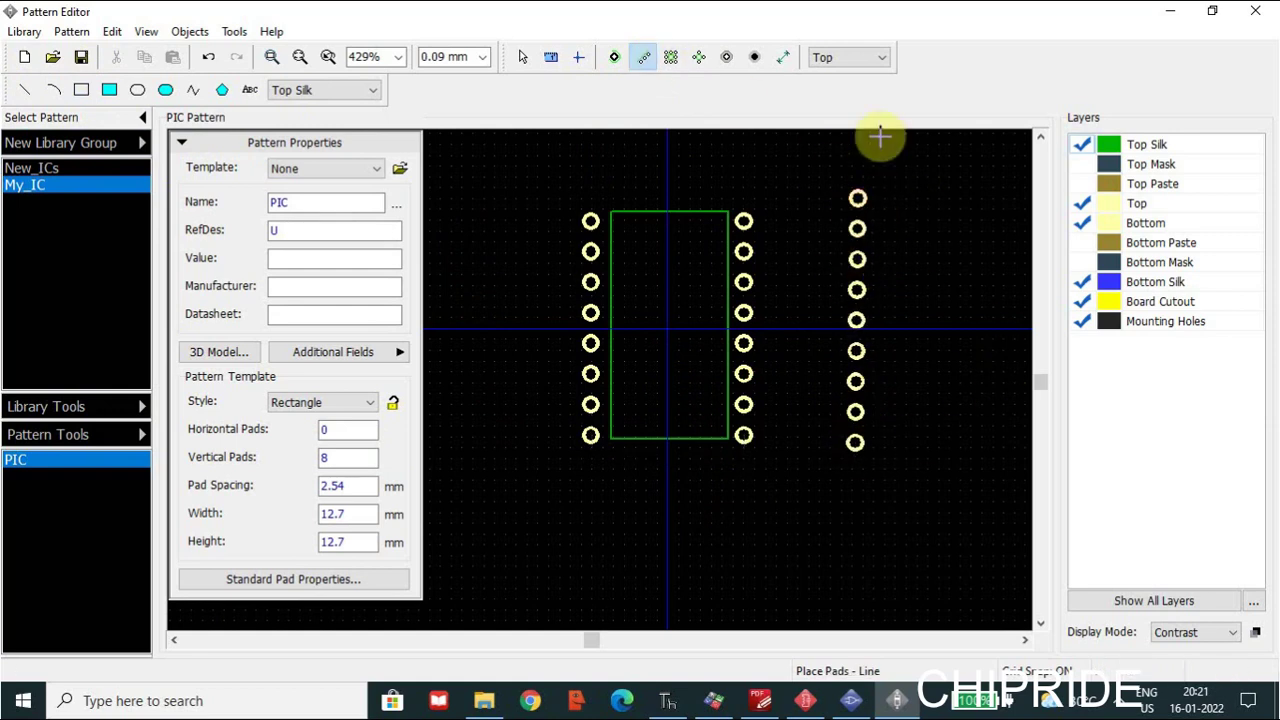
pyautogui.click(669, 57)
pyautogui.click(890, 196)
pyautogui.click(968, 434)
pyautogui.click(724, 512)
pyautogui.click(877, 595)
pyautogui.click(699, 57)
pyautogui.click(958, 497)
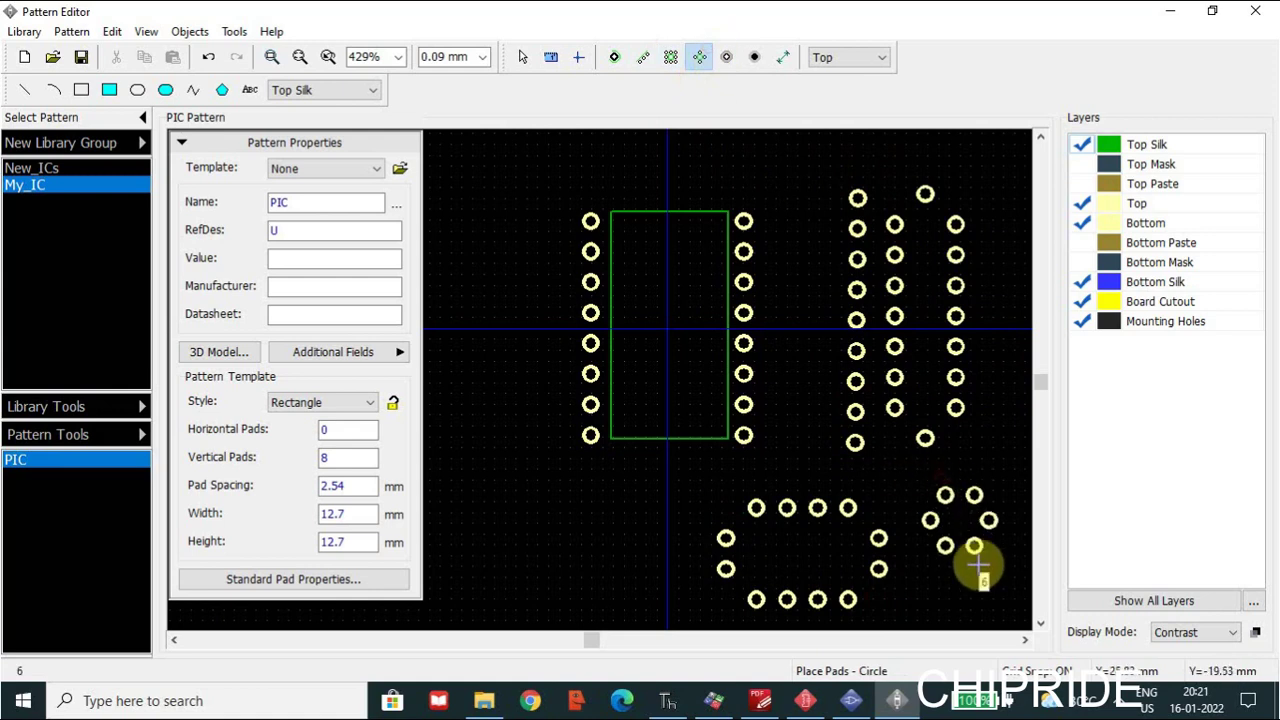
# Undo the extra line, rectangle and circle pad placements, keeping only the two original pad columns and the silk outline.
pyautogui.hotkey('ctrl', 'z')
pyautogui.hotkey('ctrl', 'z')
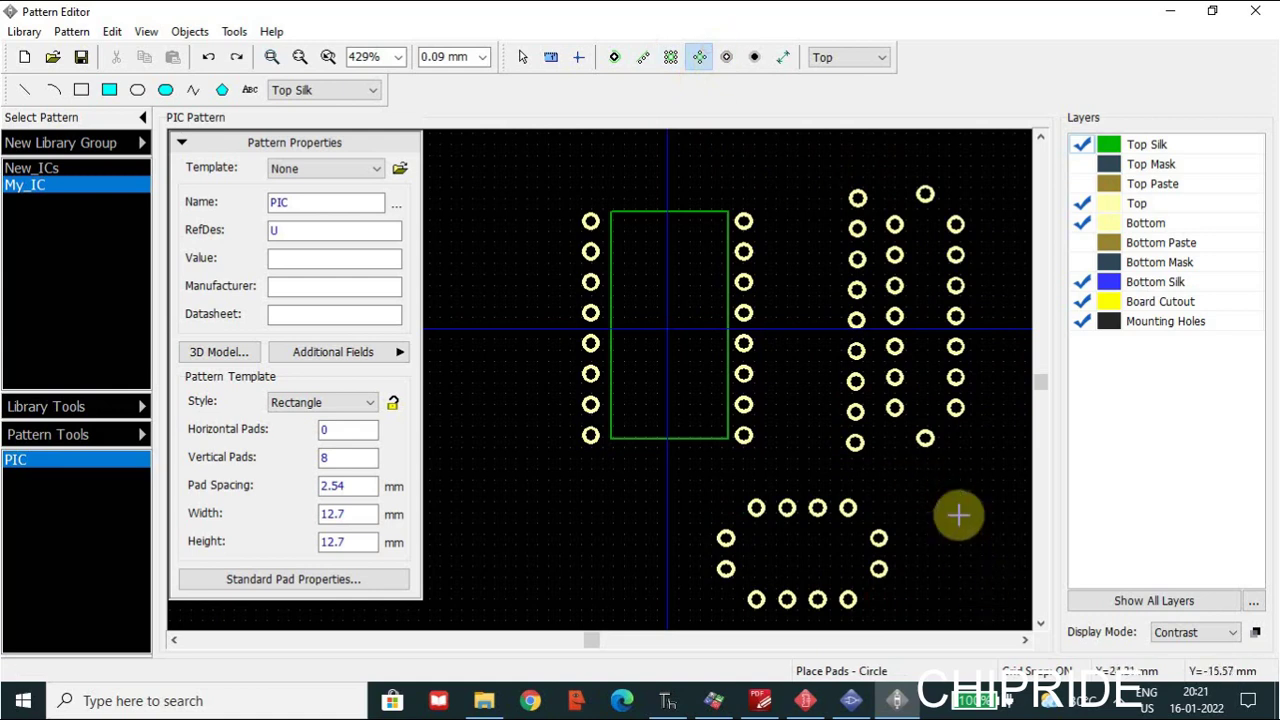
pyautogui.hotkey('ctrl', 'z')
pyautogui.hotkey('ctrl', 'z')
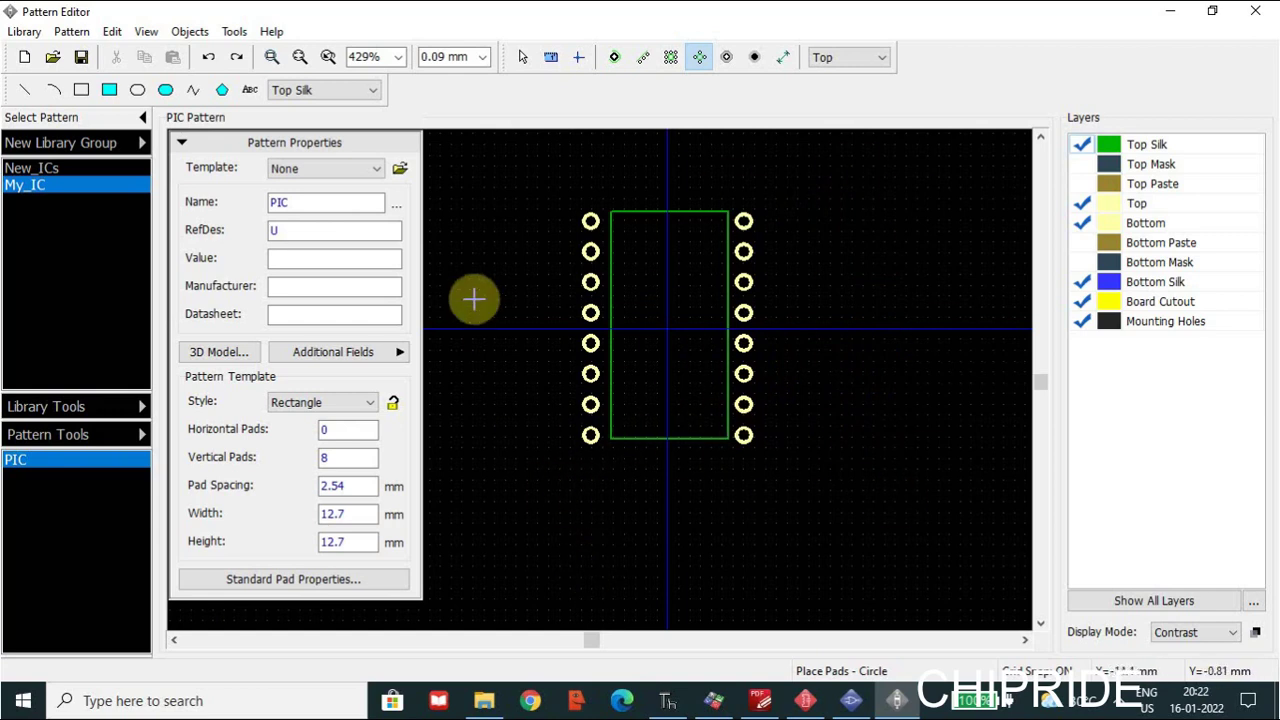
# Stretch the Top Silk rectangle's lower and upper edges outward so the outline extends past the end pads.
pyautogui.click(522, 58)
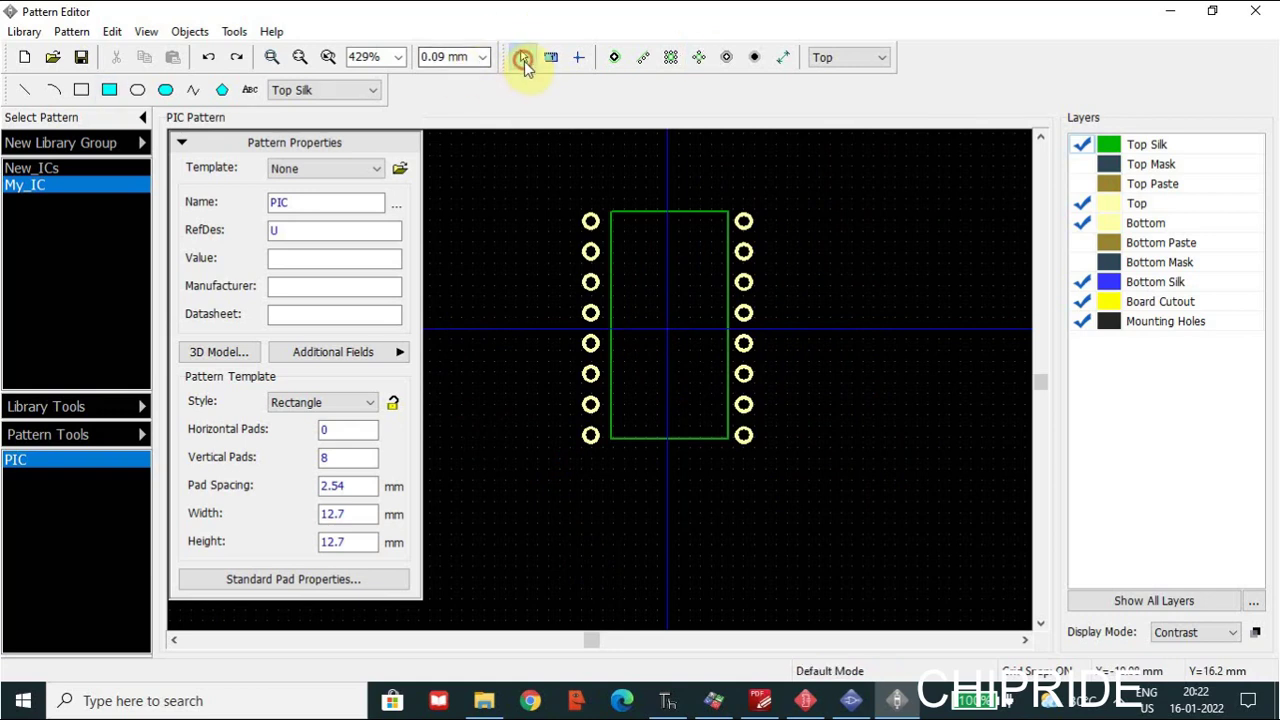
pyautogui.click(697, 440)
pyautogui.moveTo(726, 440); pyautogui.dragTo(727, 449)
pyautogui.moveTo(729, 210); pyautogui.dragTo(726, 206)
pyautogui.click(814, 277)
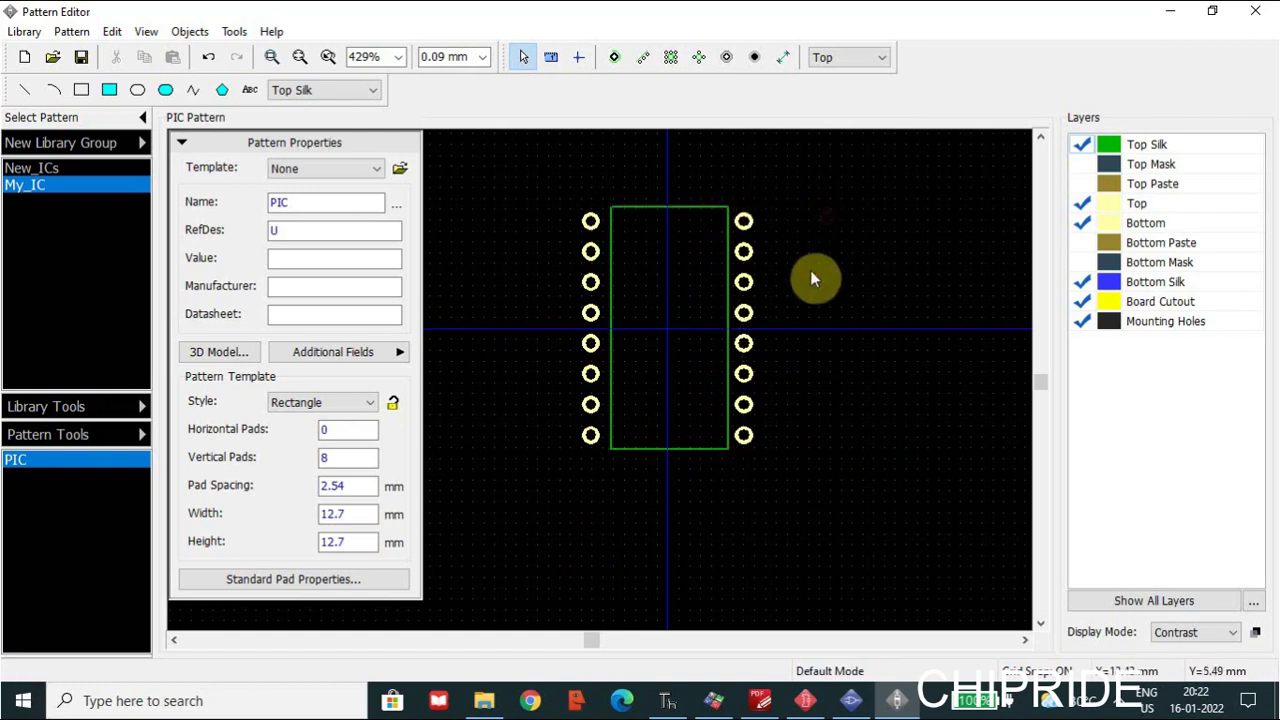
# Save the pattern library as my_ic2 in the lib folder on the Desktop.
pyautogui.click(80, 58)
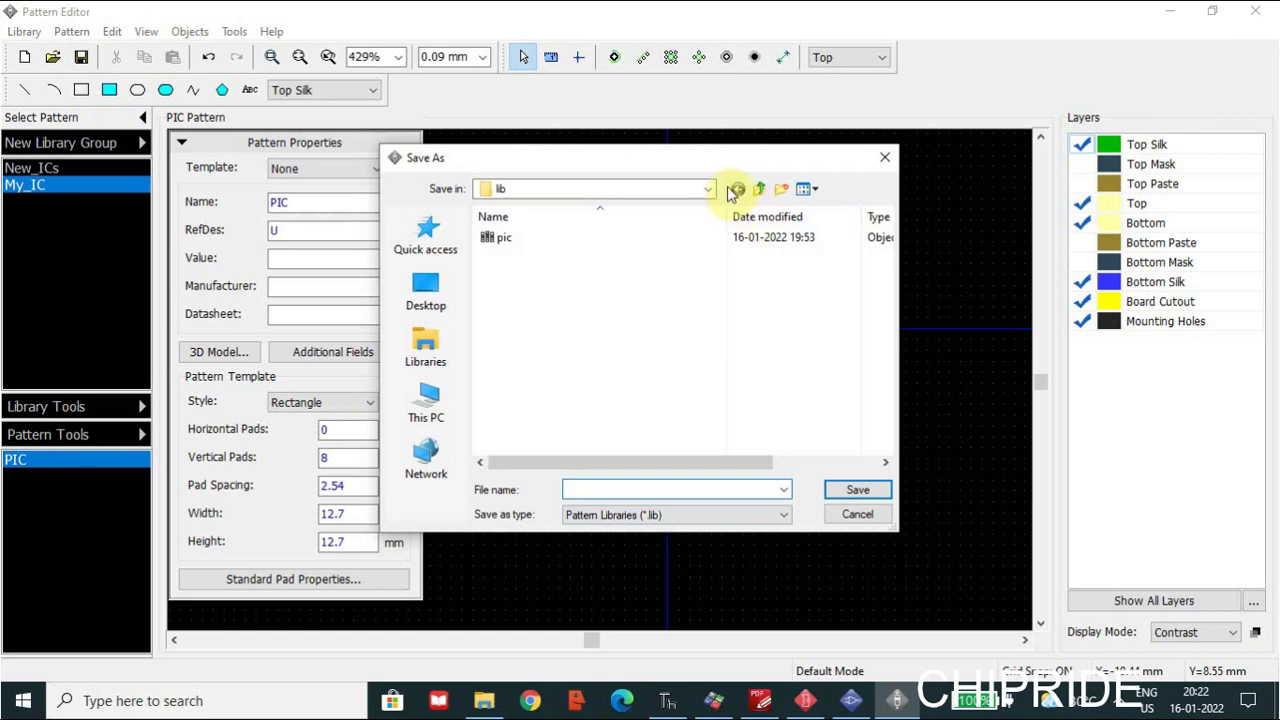
pyautogui.click(760, 190)
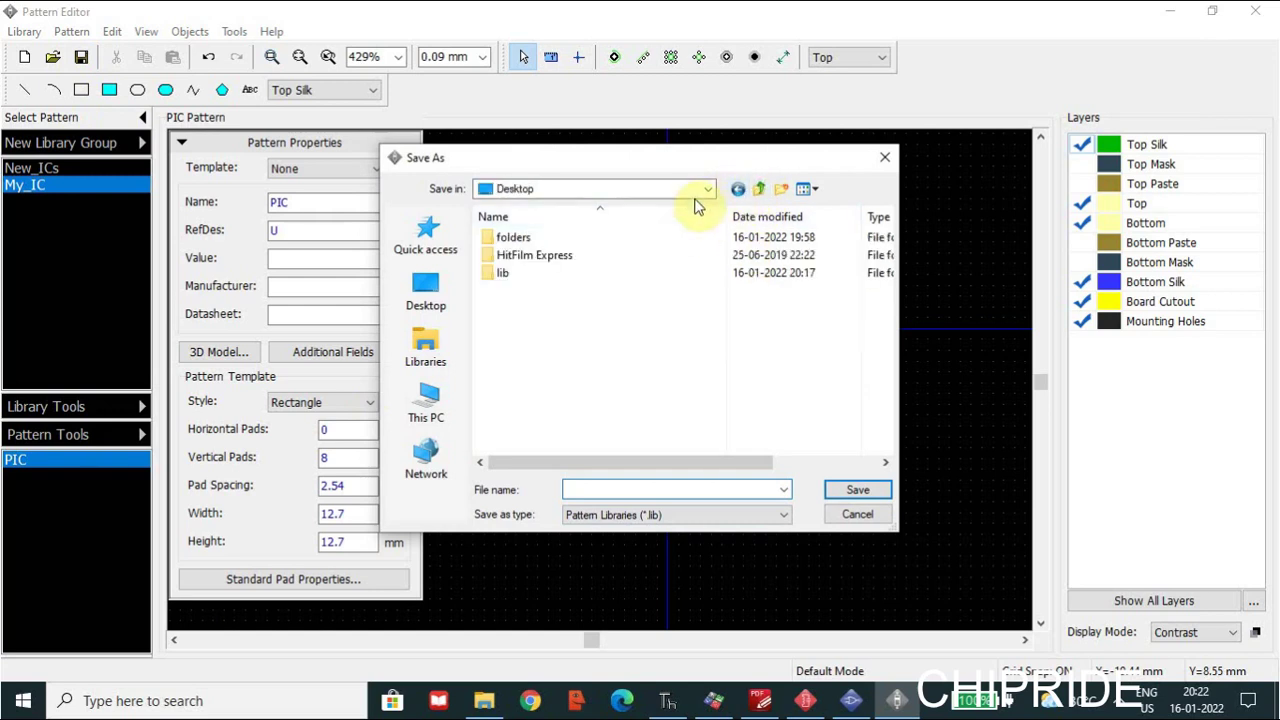
pyautogui.doubleClick(601, 277)
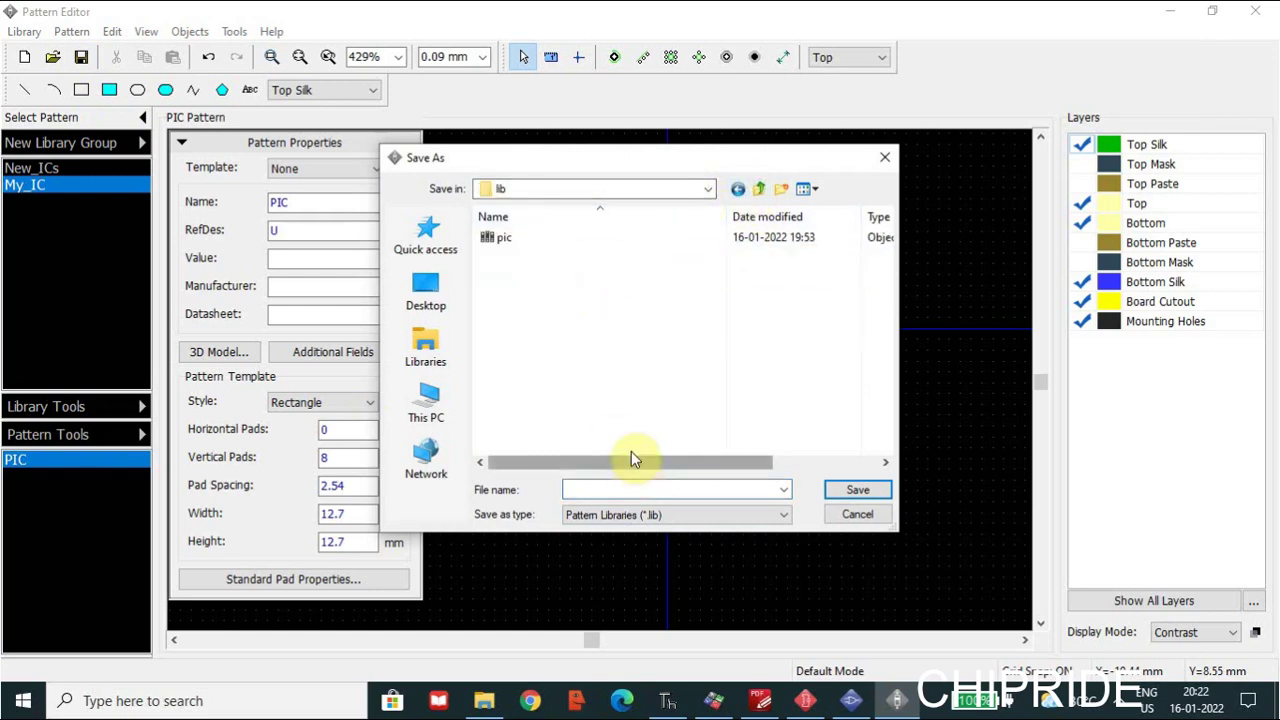
pyautogui.click(620, 491)
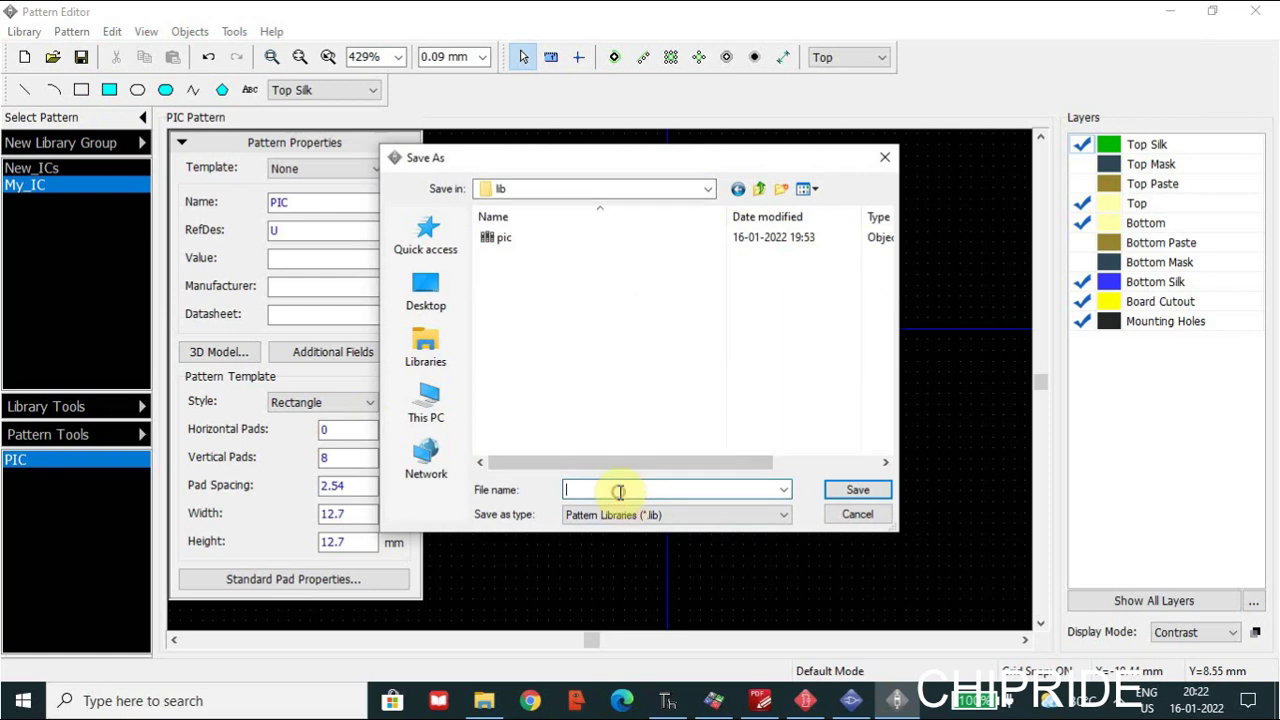
pyautogui.write('my_ic2')
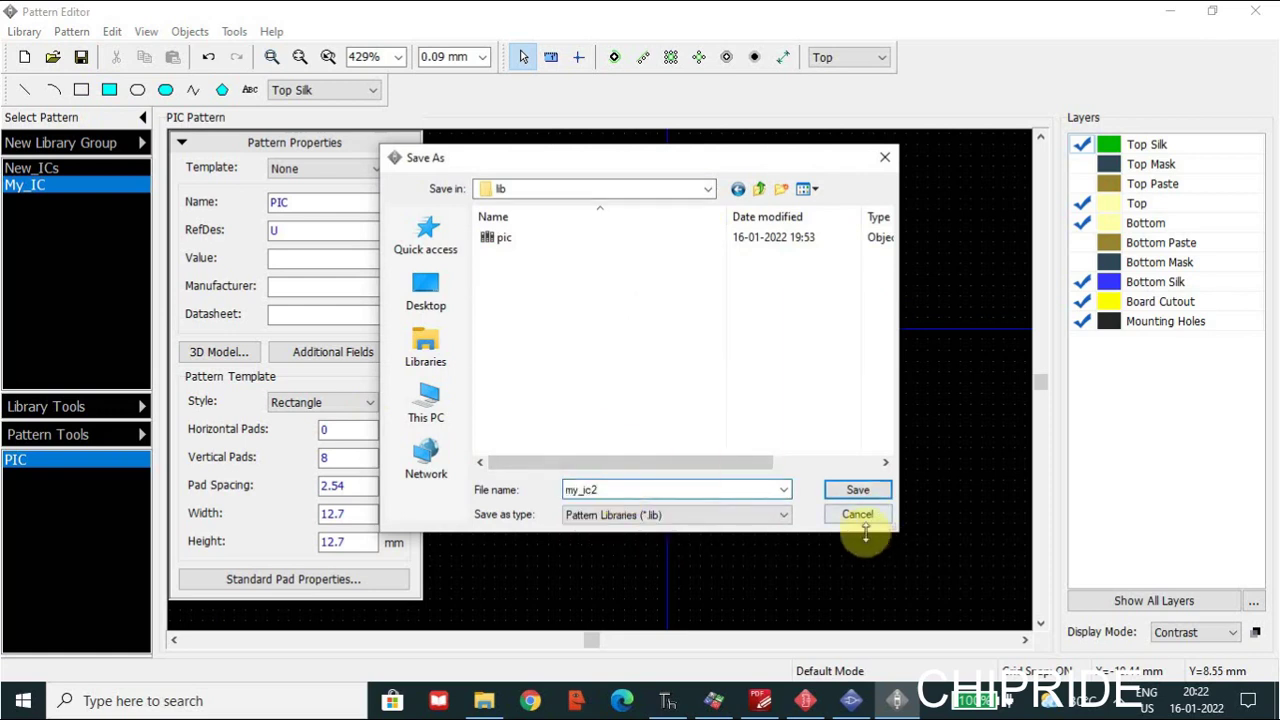
pyautogui.press('Tab')
pyautogui.click(857, 492)
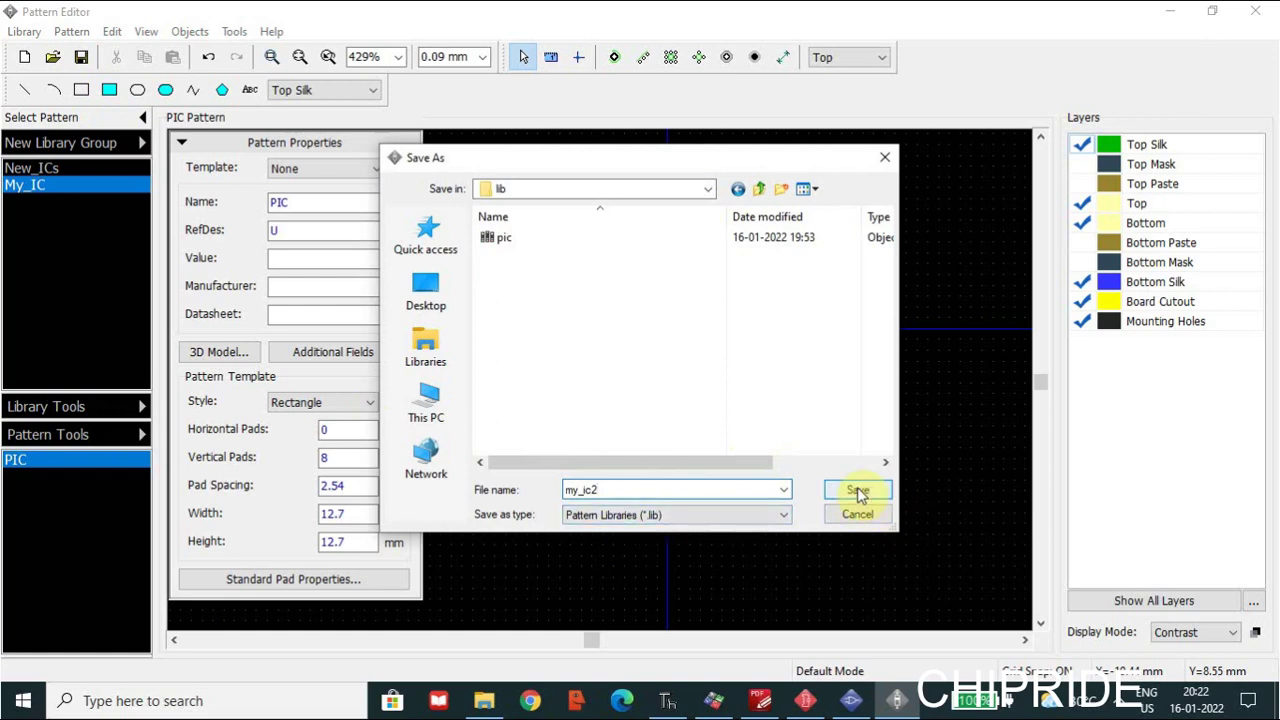
pyautogui.click(857, 492)
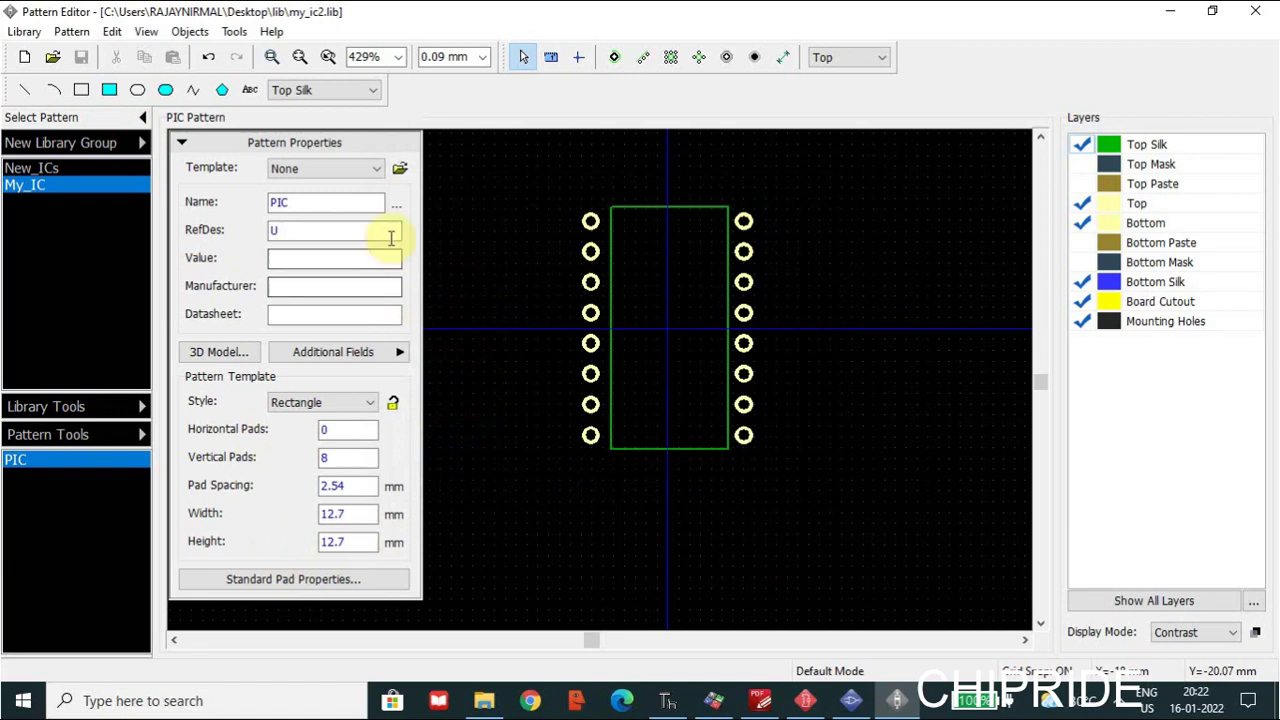
# Switch to the Component Editor and assign the PIC pattern from New Library Group's My_IC library to the PIC component.
pyautogui.click(853, 700)
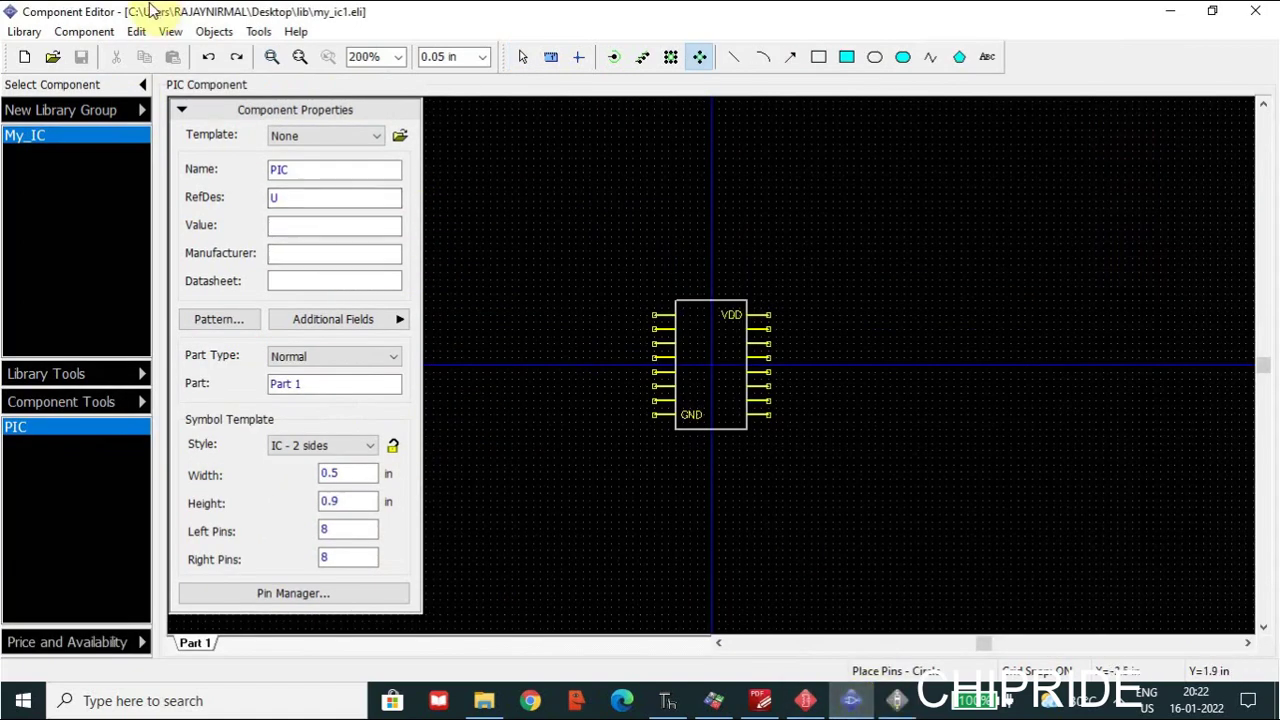
pyautogui.click(238, 326)
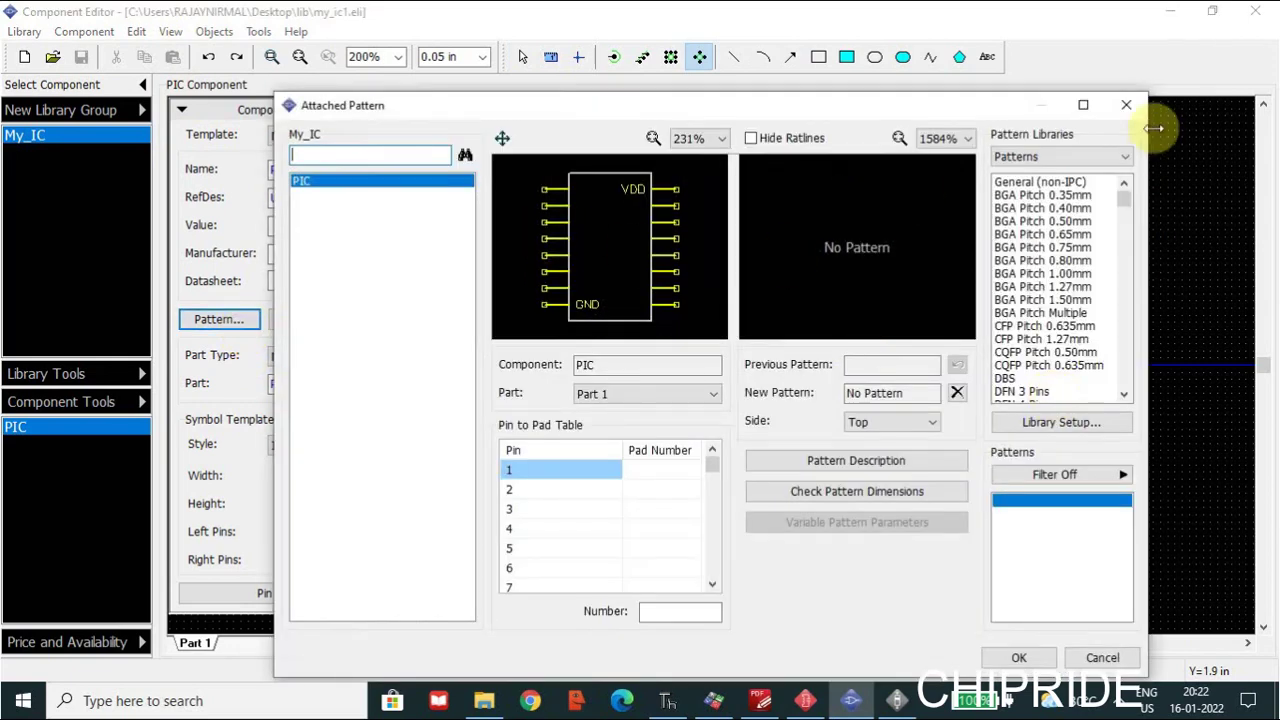
pyautogui.click(1118, 160)
pyautogui.click(1094, 213)
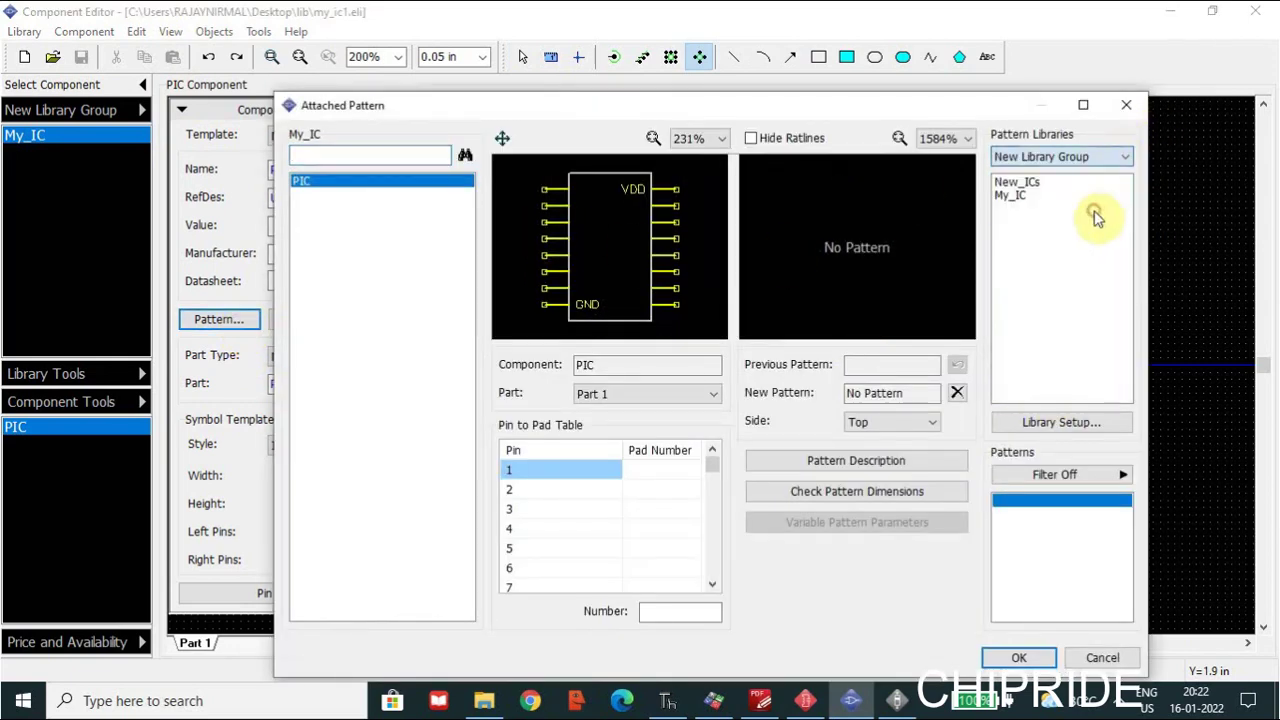
pyautogui.click(1014, 197)
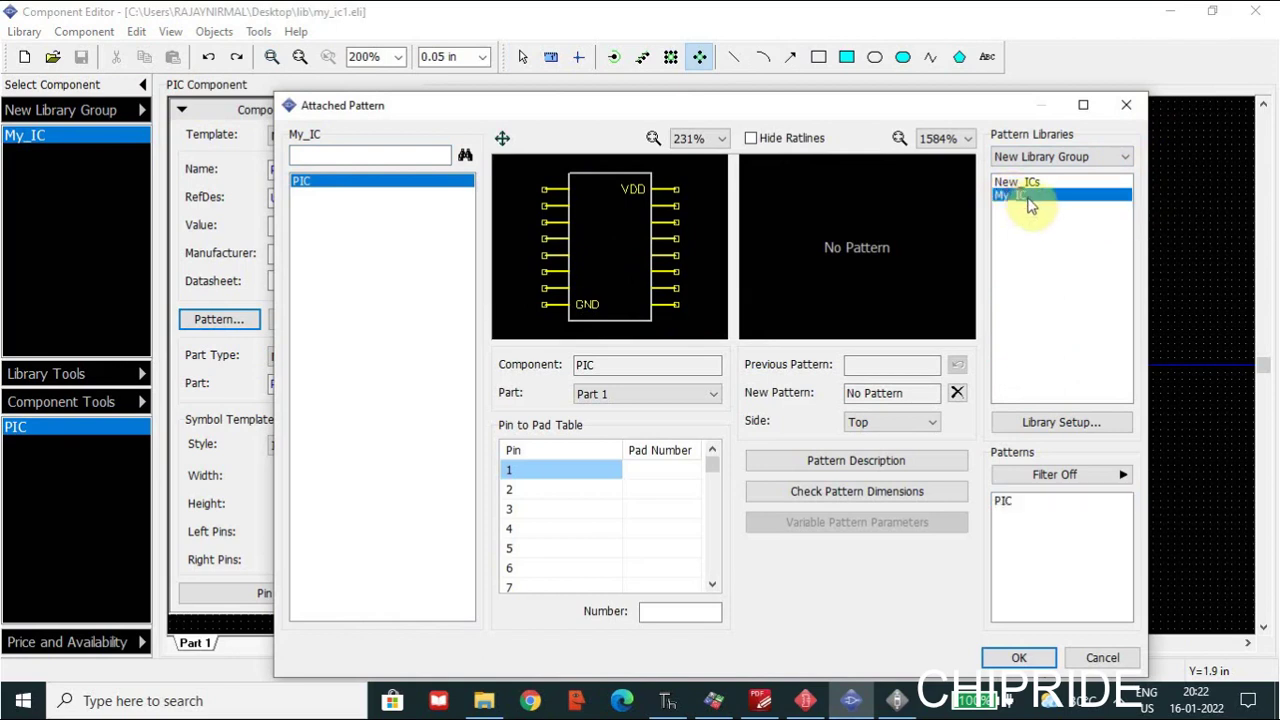
pyautogui.click(1012, 500)
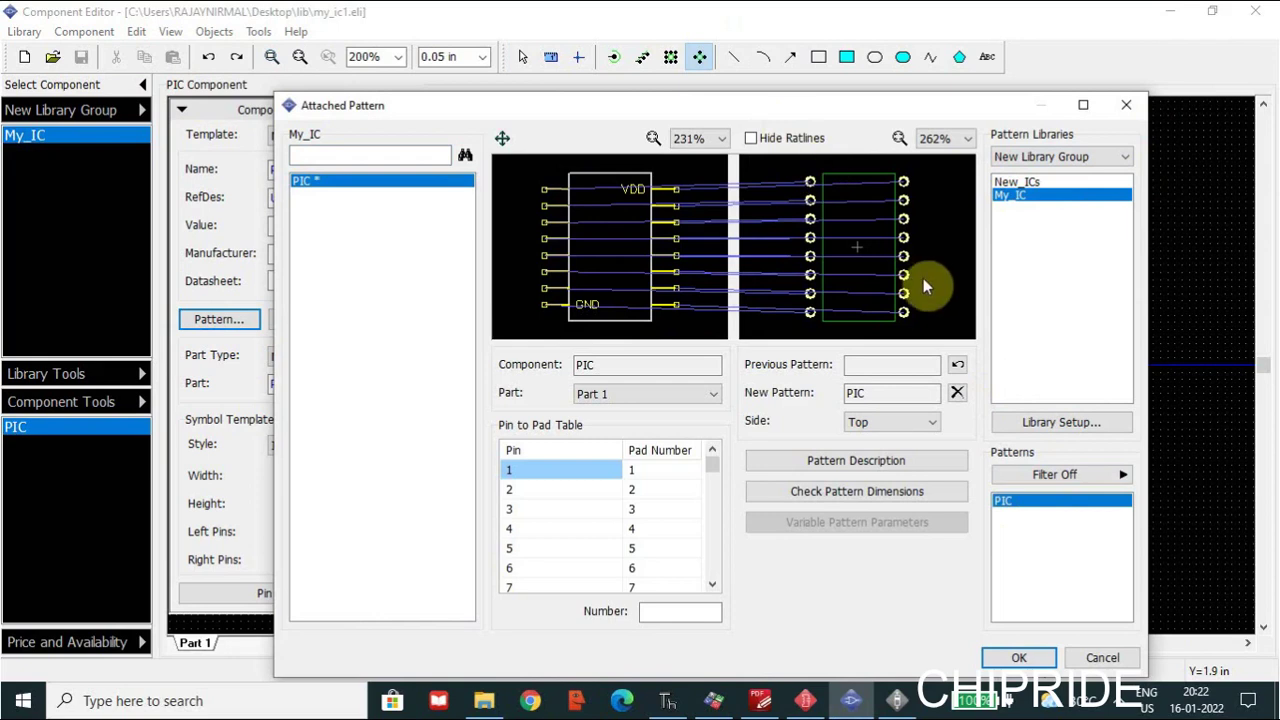
# Compare the pattern in the Pattern Editor, and check the pin-to-pad assignments from pin 1 through VDD in the Attached Pattern dialog.
pyautogui.click(897, 700)
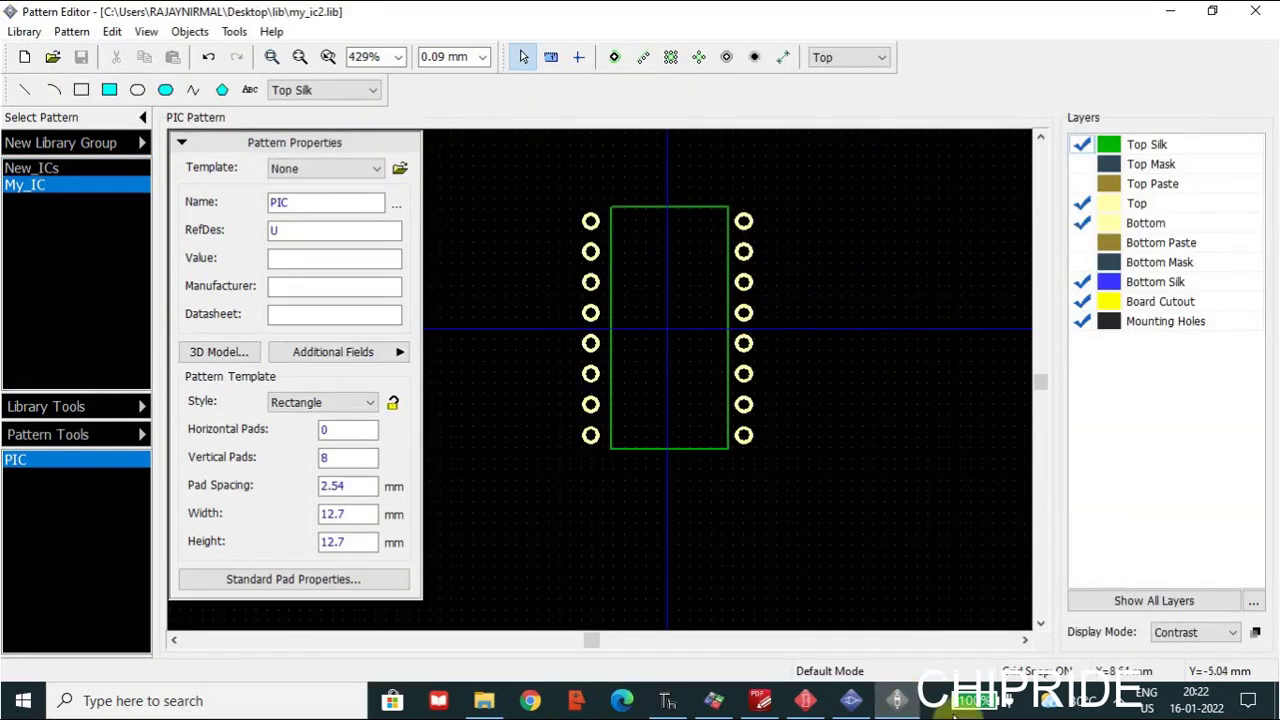
pyautogui.click(851, 700)
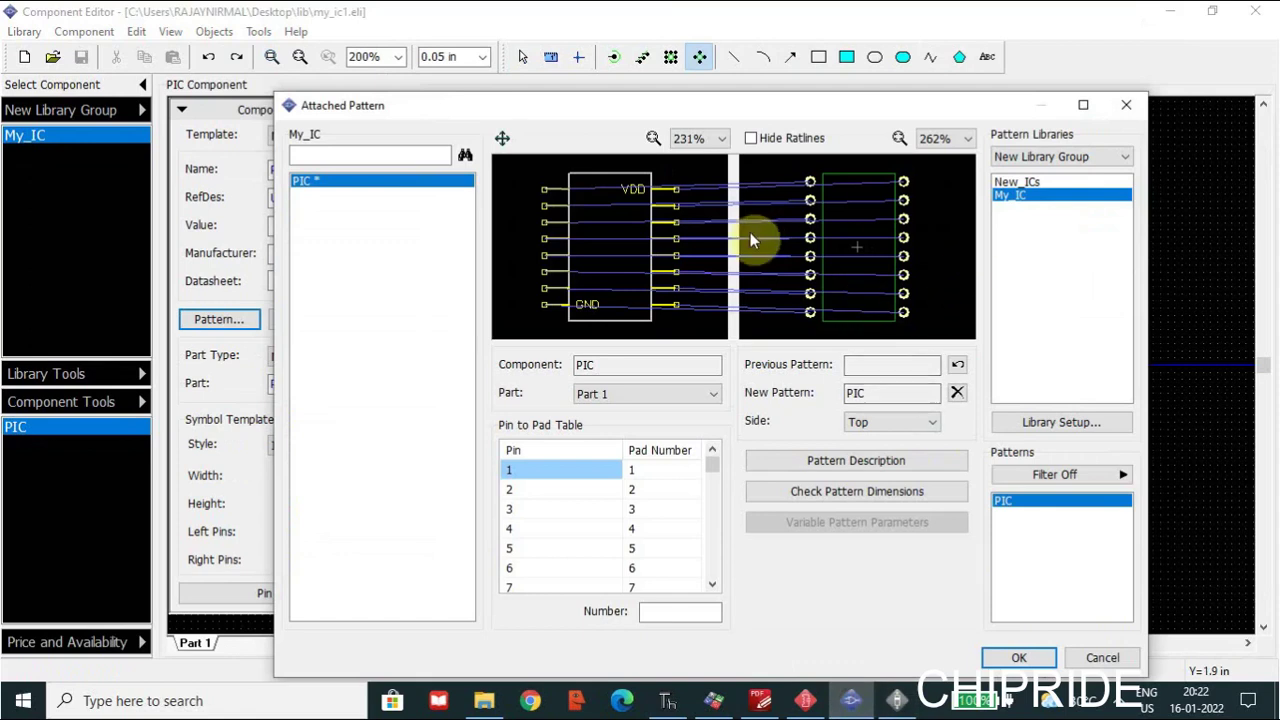
pyautogui.click(531, 474)
pyautogui.click(656, 472)
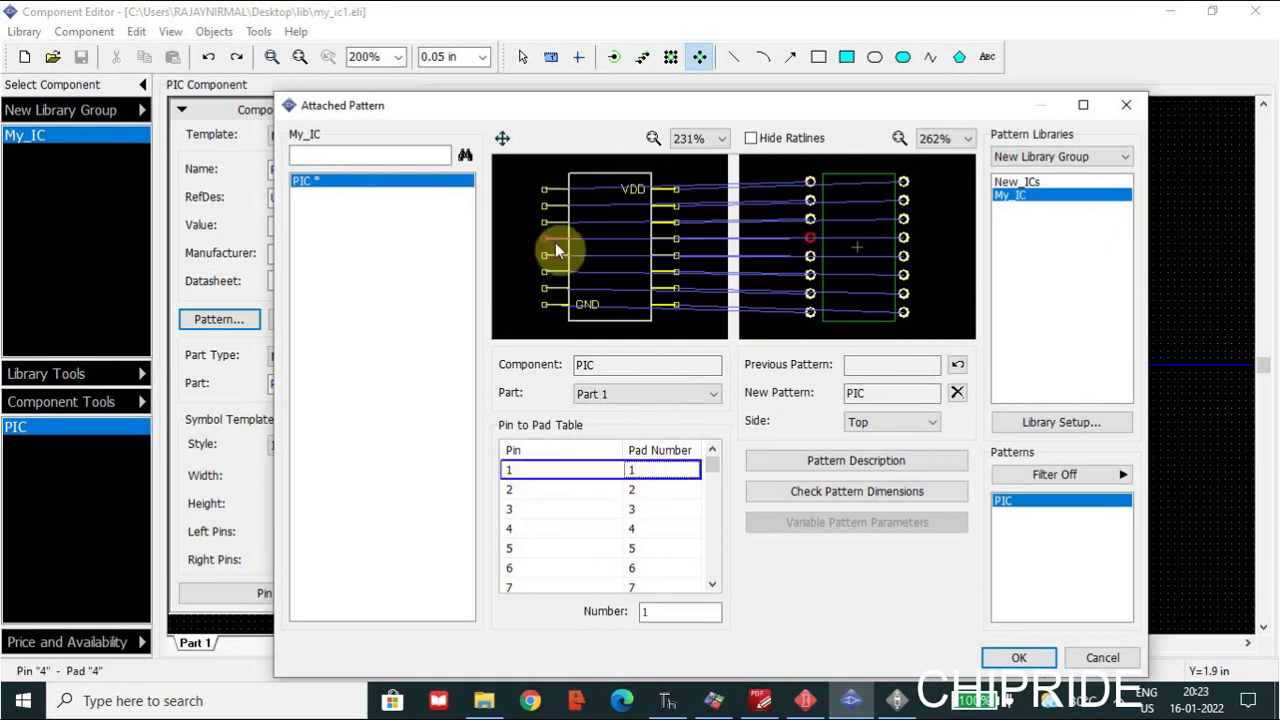
pyautogui.click(574, 490)
pyautogui.click(580, 512)
pyautogui.click(580, 547)
pyautogui.click(583, 568)
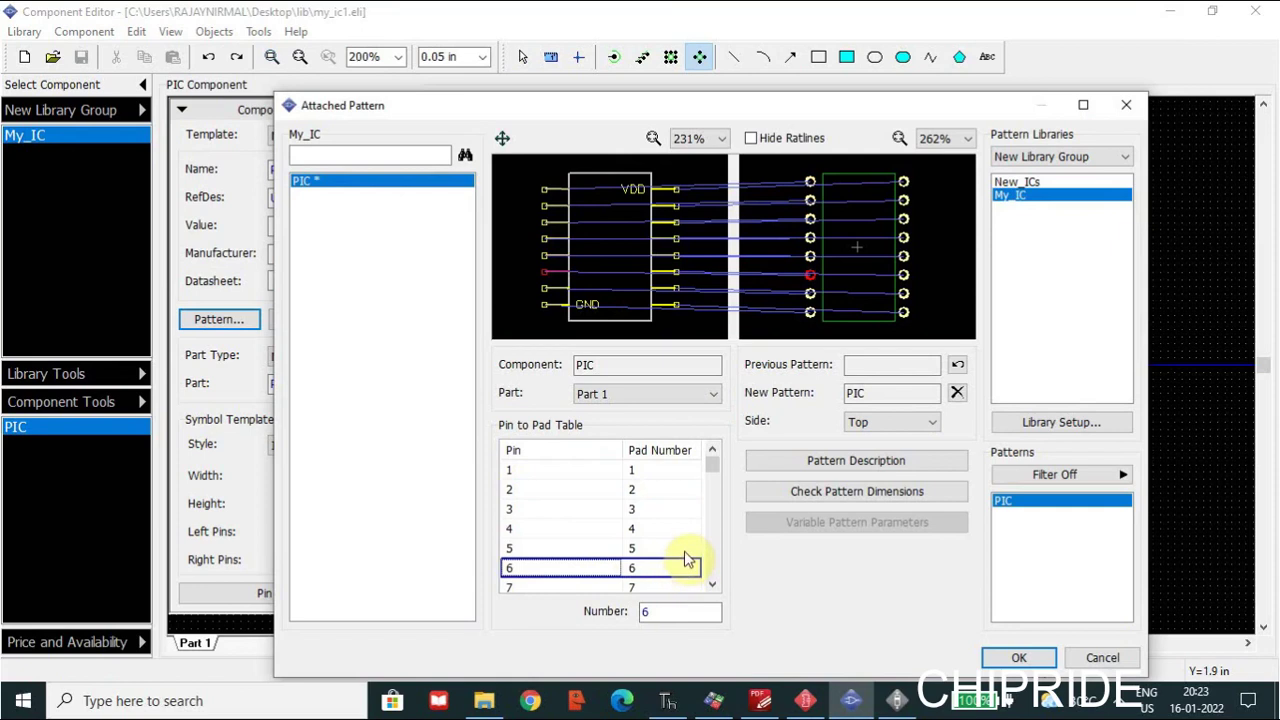
pyautogui.press('Down')
pyautogui.press('Down')
pyautogui.press('Down')
pyautogui.press('Down')
pyautogui.click(578, 527)
pyautogui.press('Down')
pyautogui.press('Down')
pyautogui.press('Down')
pyautogui.press('Down')
pyautogui.press('Down')
pyautogui.press('Down')
pyautogui.press('Down')
pyautogui.press('Down')
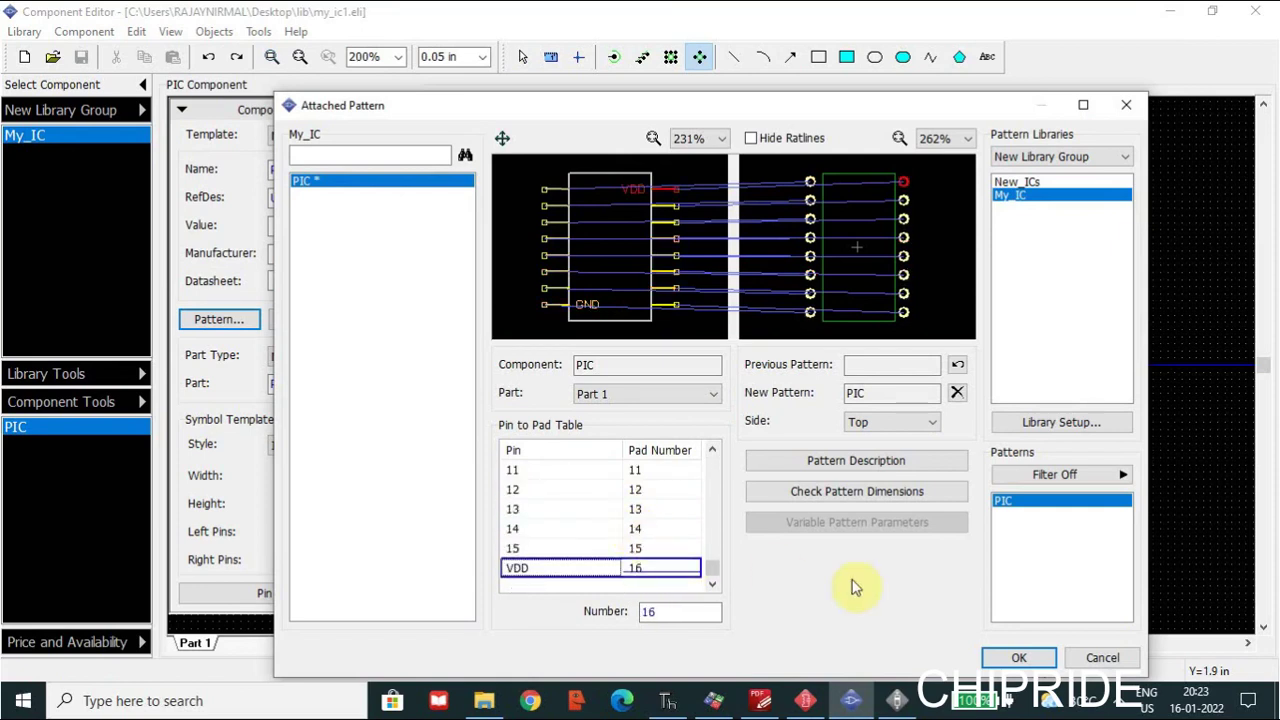
# Accept the attached pattern and save the component library.
pyautogui.click(1036, 657)
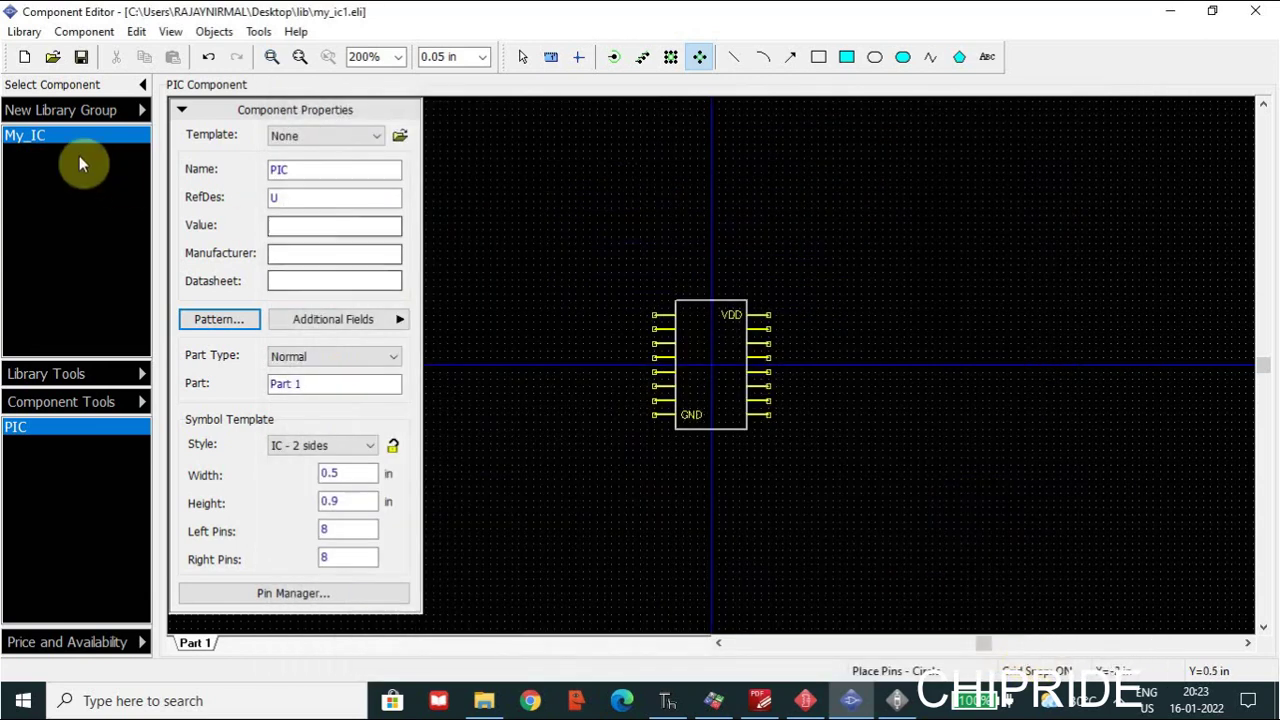
pyautogui.click(81, 57)
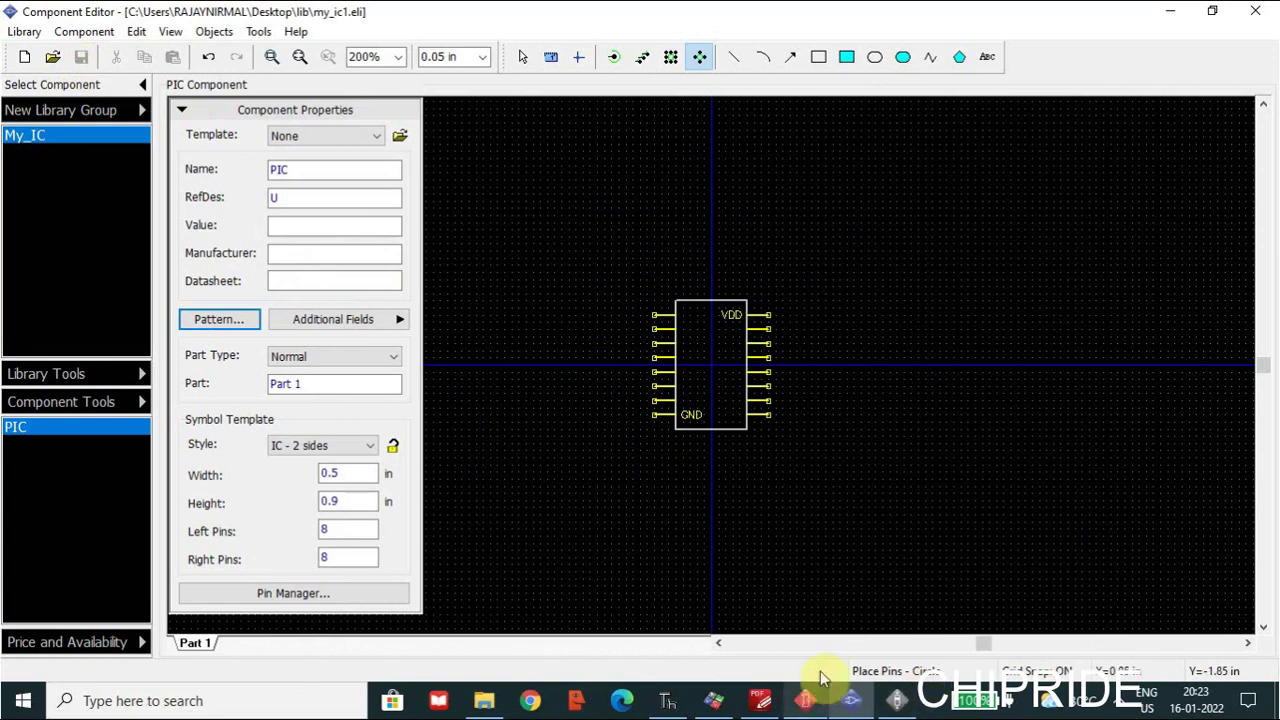
# Switch to Schematics, maximize it, and check in Library Setup which My_IC library files belong to New Library Group.
pyautogui.click(807, 701)
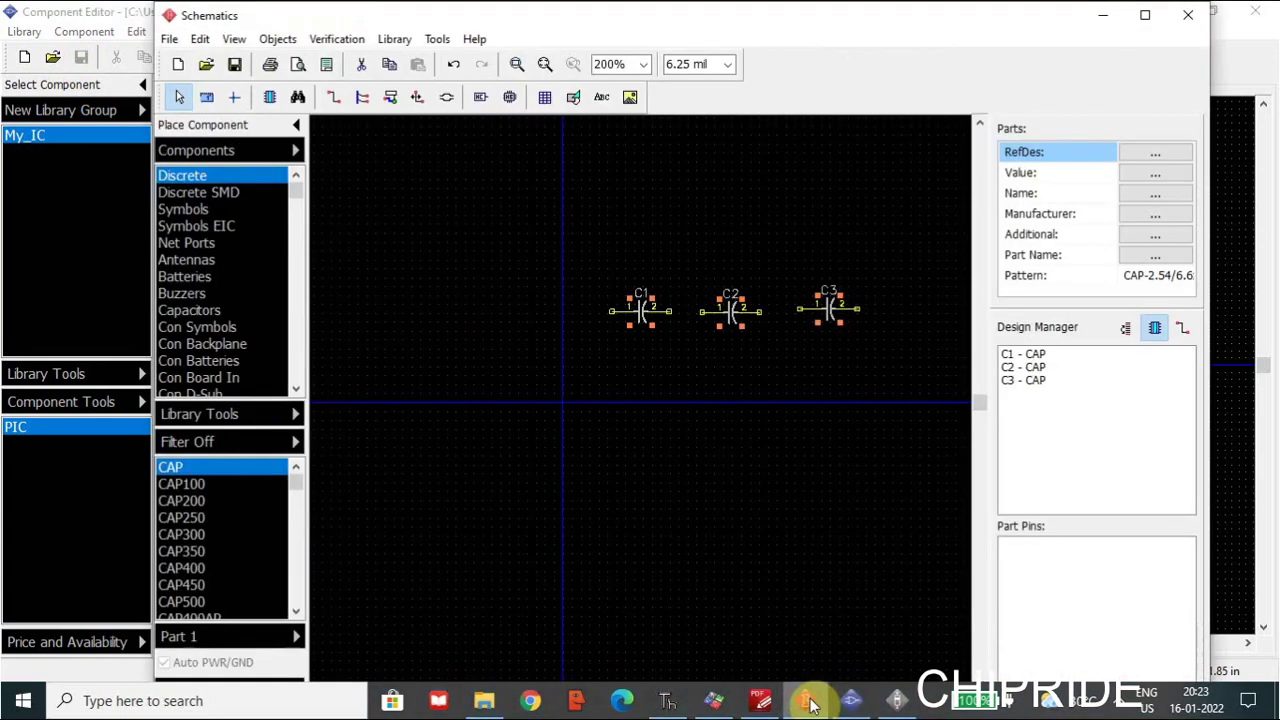
pyautogui.click(1145, 15)
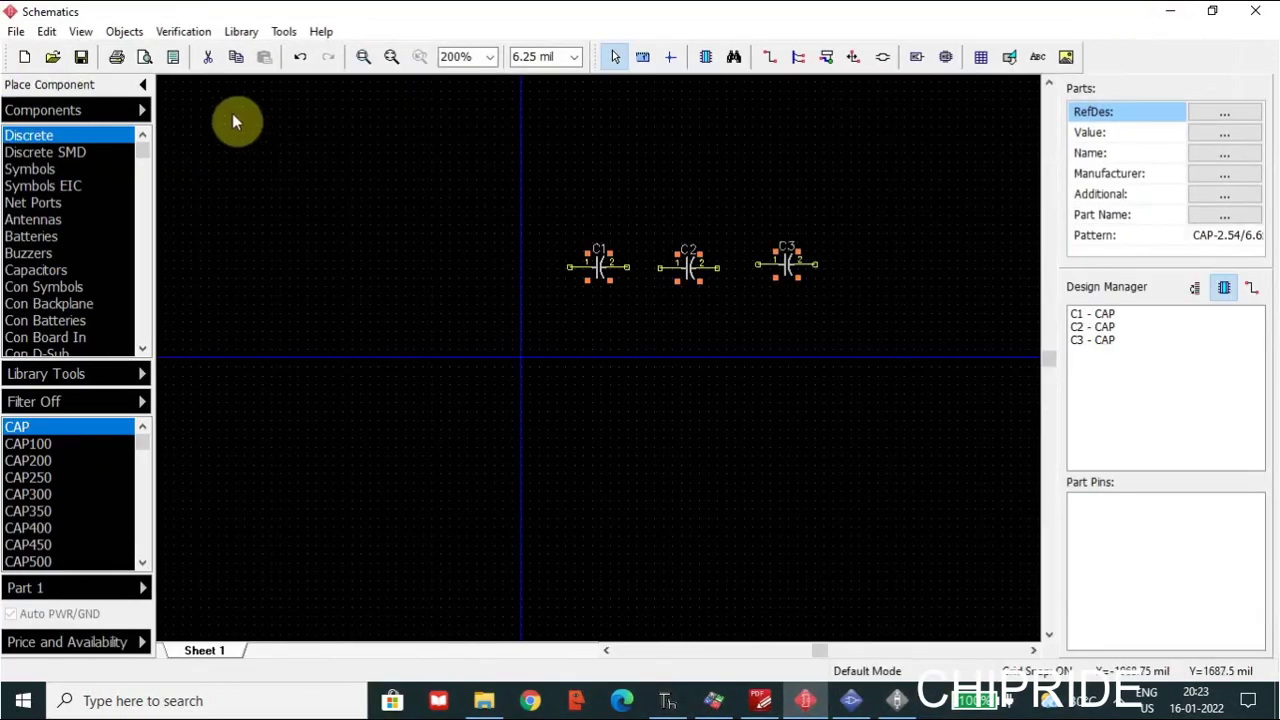
pyautogui.click(100, 109)
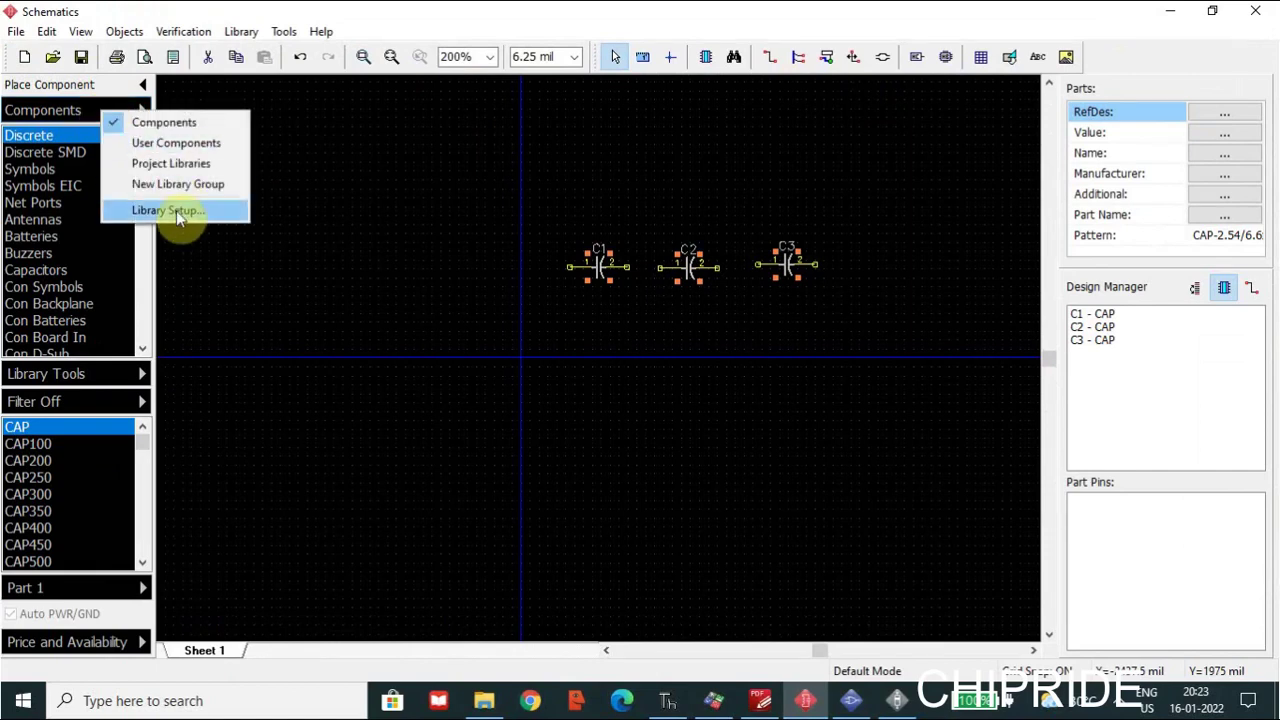
pyautogui.click(57, 108)
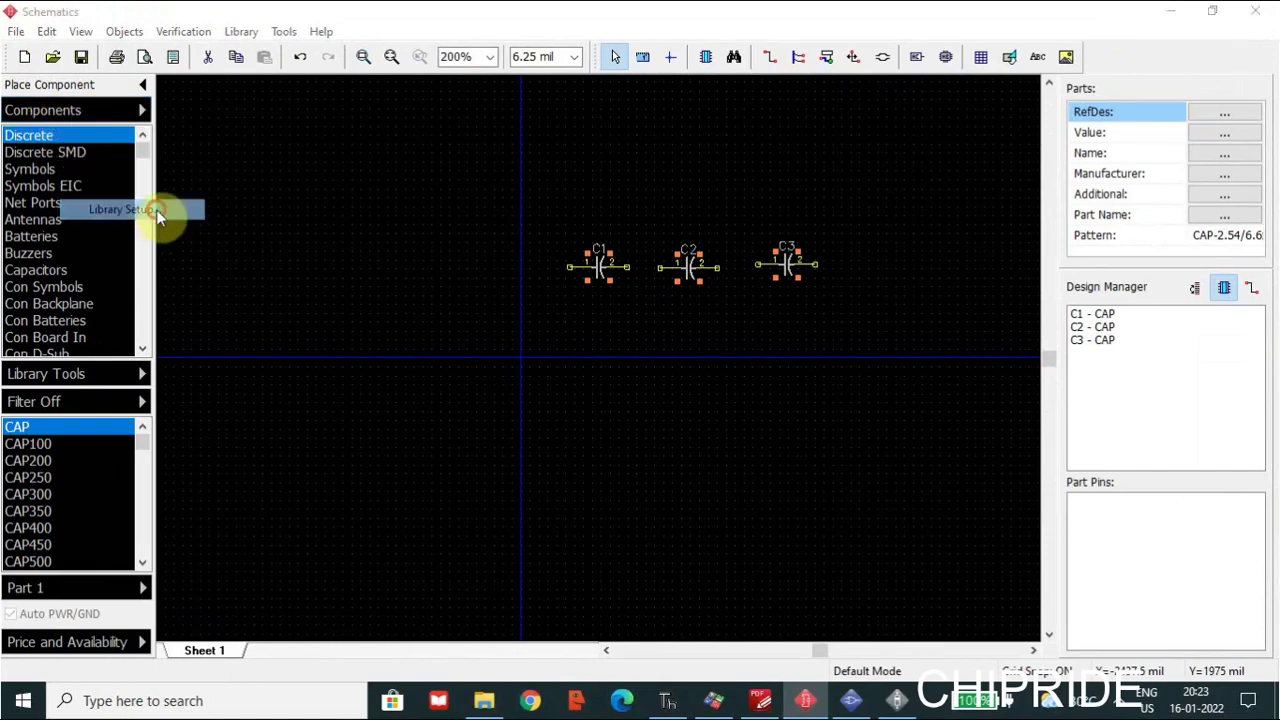
pyautogui.click(157, 210)
pyautogui.click(436, 250)
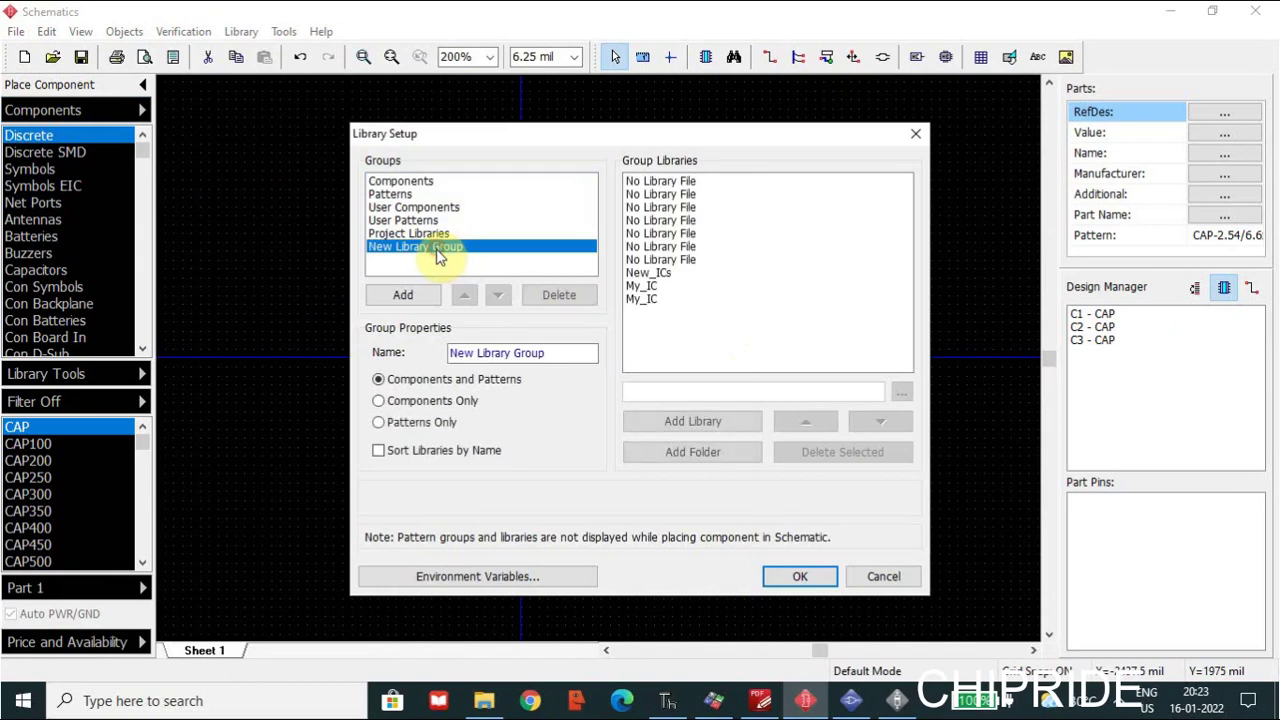
pyautogui.click(639, 298)
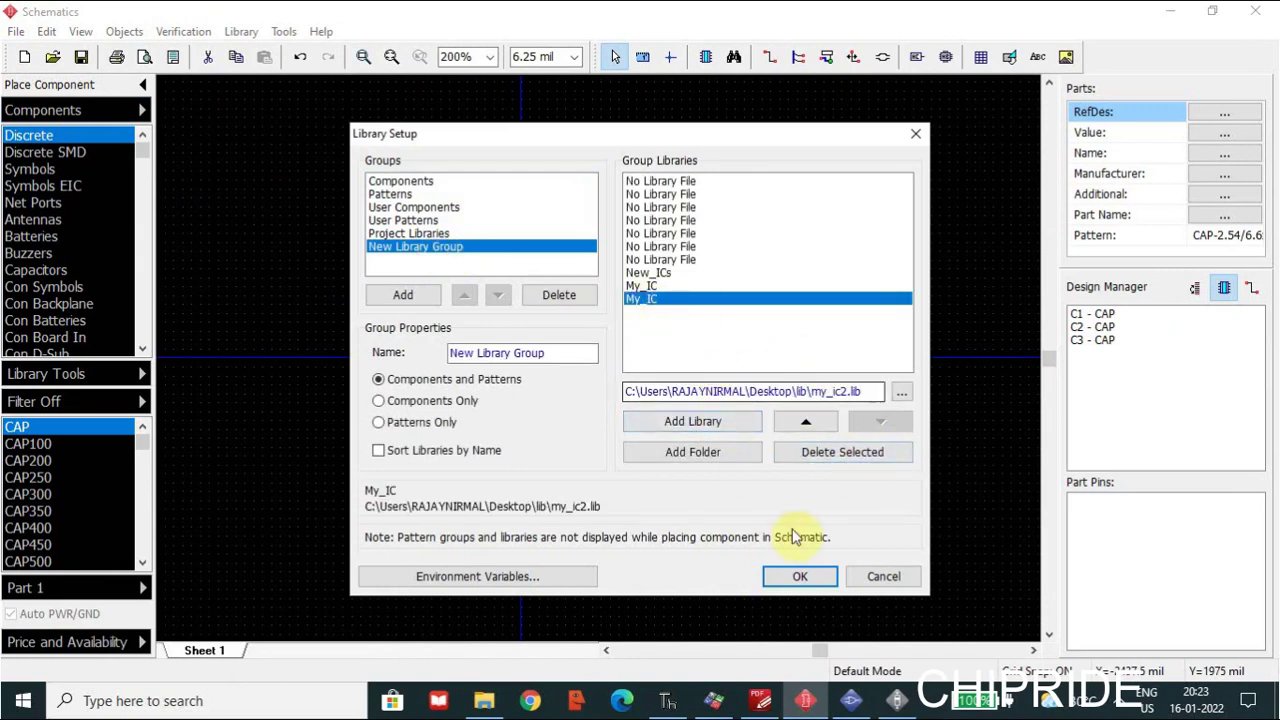
pyautogui.click(803, 576)
# Place four PIC components from New Library Group's My_IC library, one left of the capacitors and three in a row below.
pyautogui.click(109, 112)
pyautogui.click(200, 188)
pyautogui.click(42, 136)
pyautogui.click(81, 424)
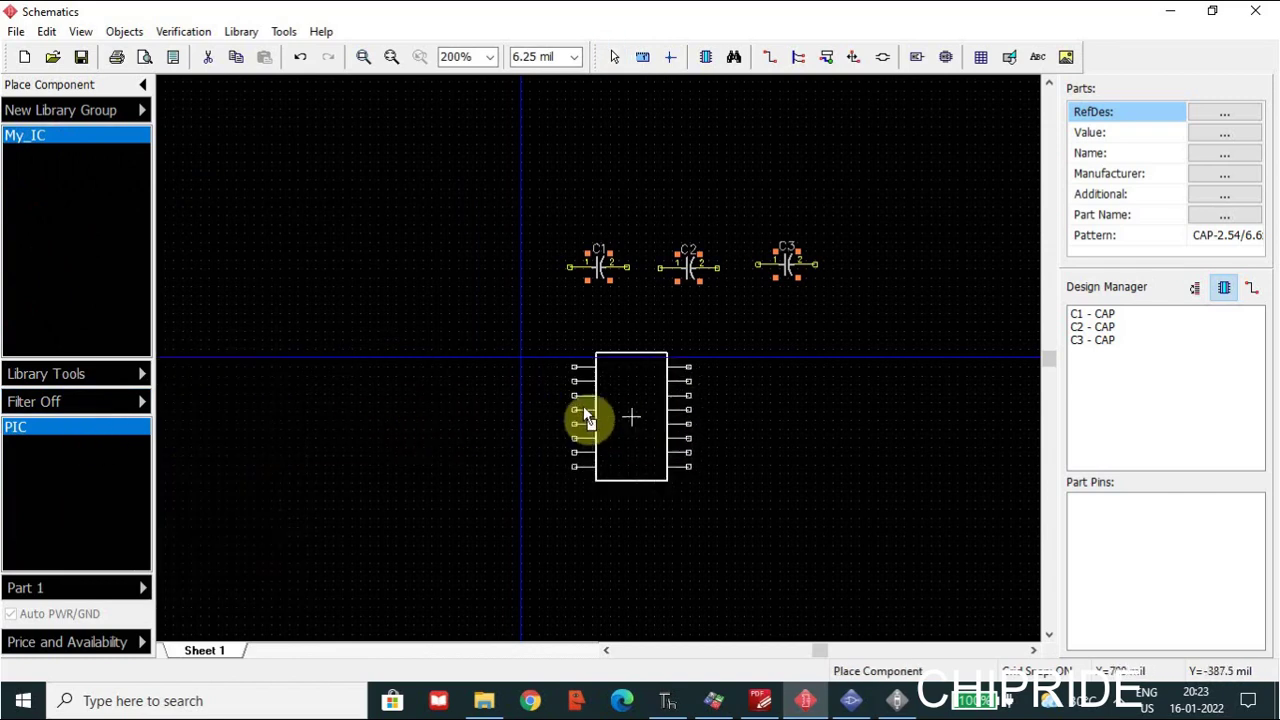
pyautogui.click(364, 272)
pyautogui.click(366, 452)
pyautogui.click(606, 452)
pyautogui.click(802, 450)
pyautogui.rightClick(941, 404)
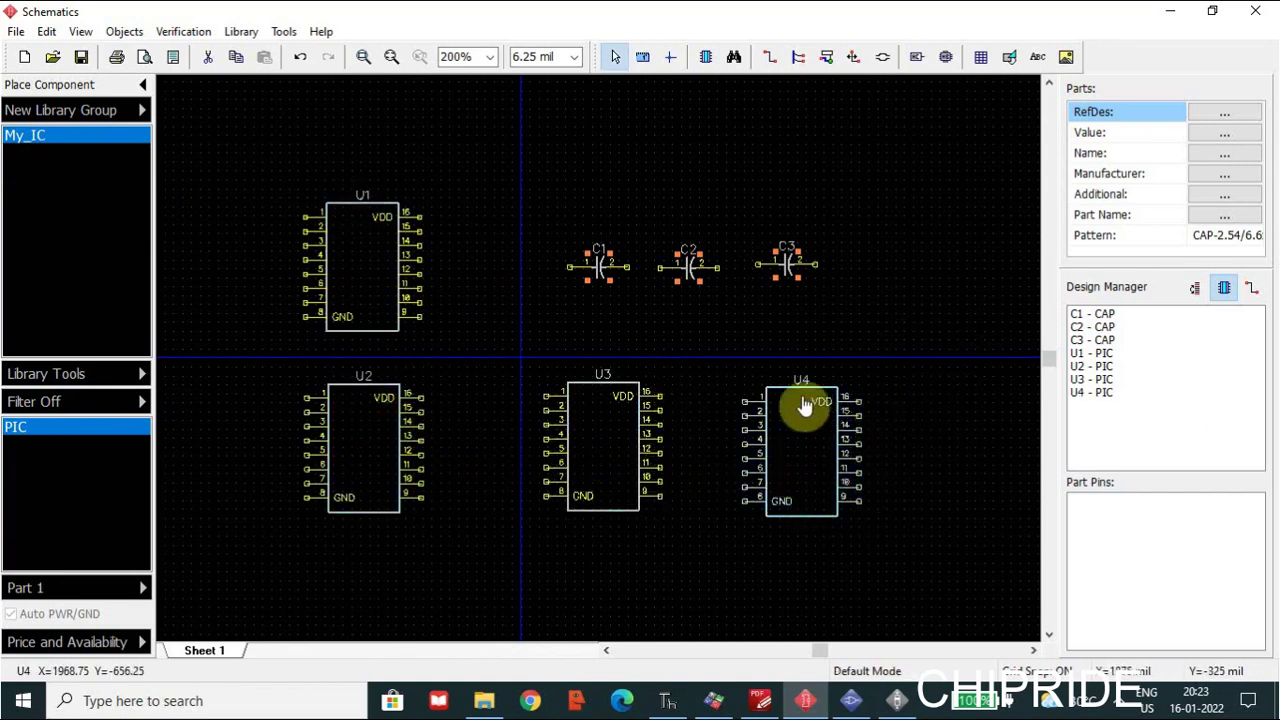
# Examine the attached pattern and pin-to-pad links of component U4, and close the dialog without changes.
pyautogui.click(786, 455)
pyautogui.rightClick(786, 452)
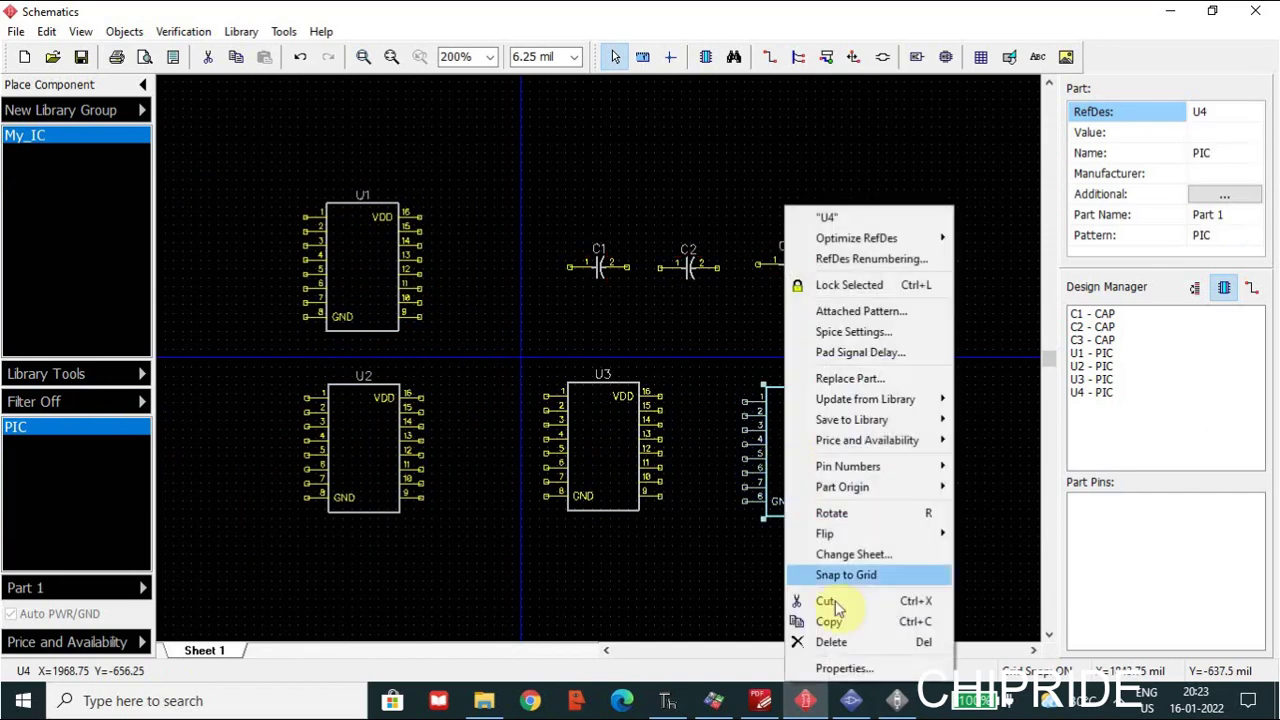
pyautogui.click(873, 311)
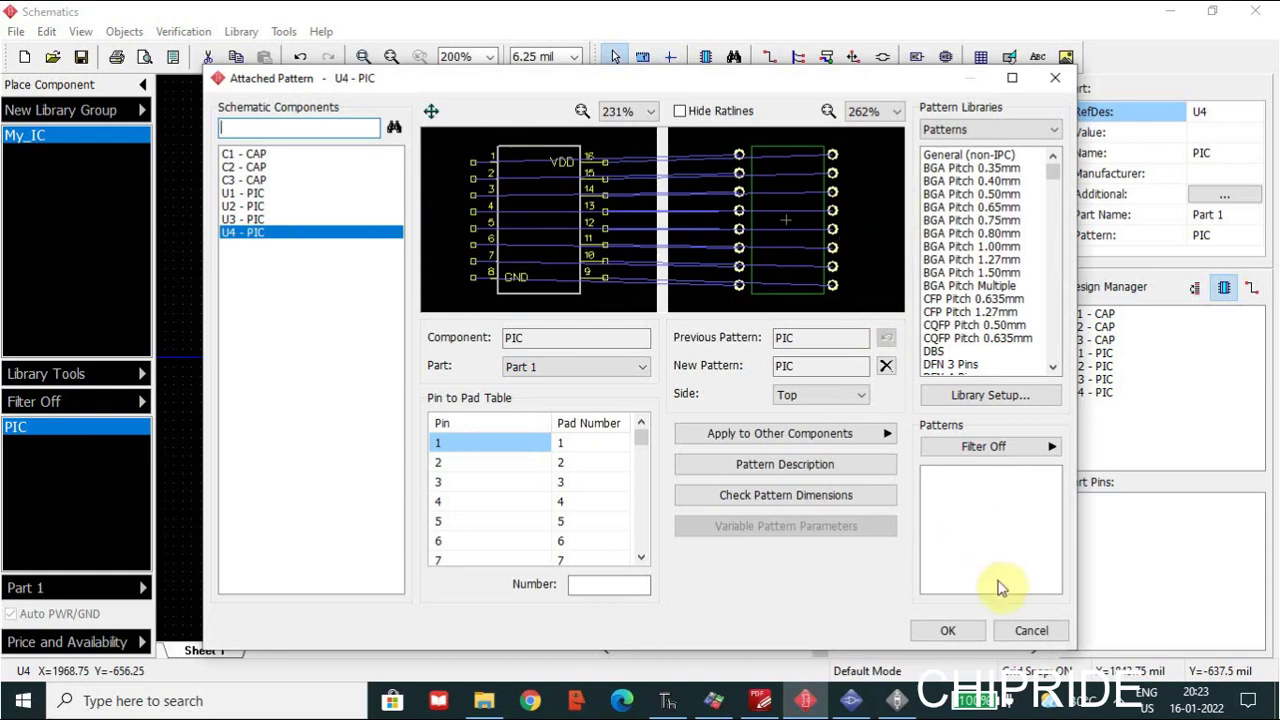
pyautogui.click(1027, 630)
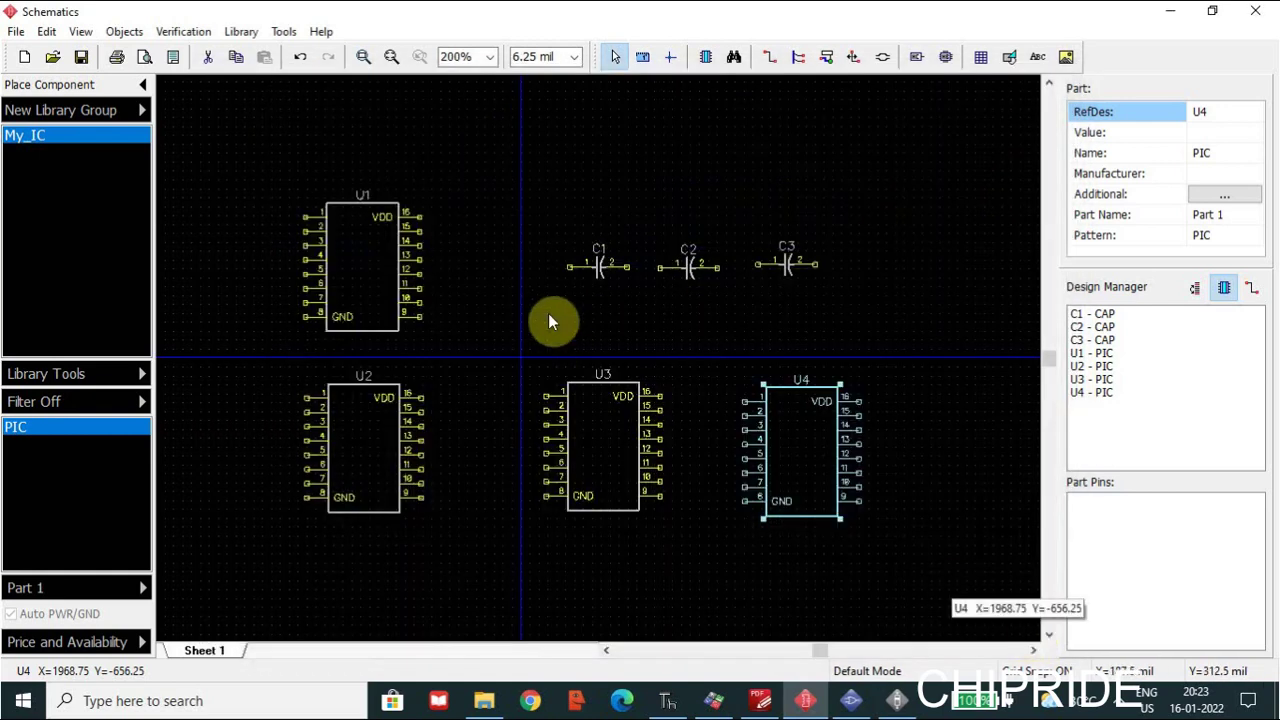